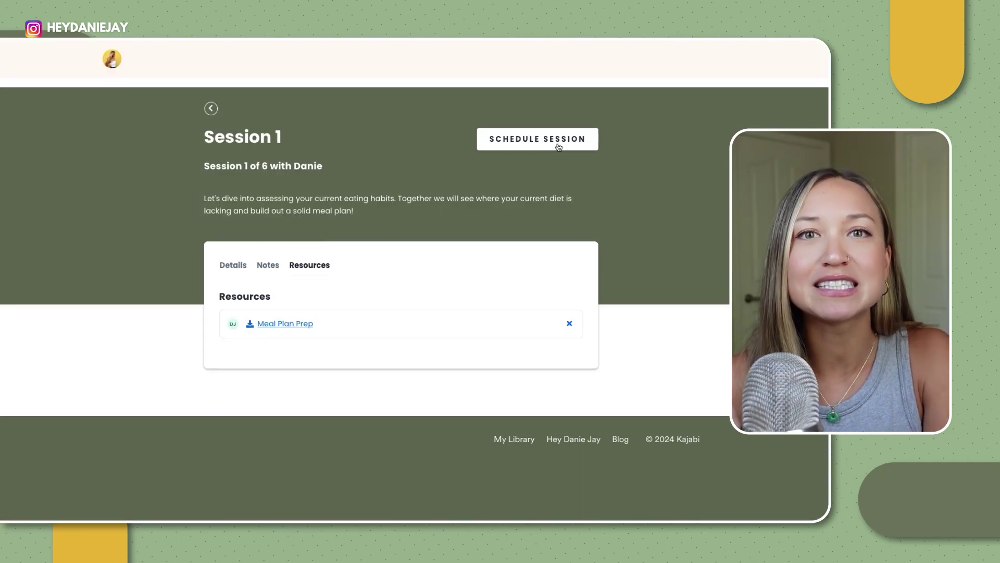
Book a session on October 3 in an available time slot
{"action": "left_click", "coordinate": [558, 147]}
{"action": "left_click", "coordinate": [327, 286]}
{"action": "left_click", "coordinate": [446, 203]}
{"action": "left_click", "coordinate": [539, 202]}
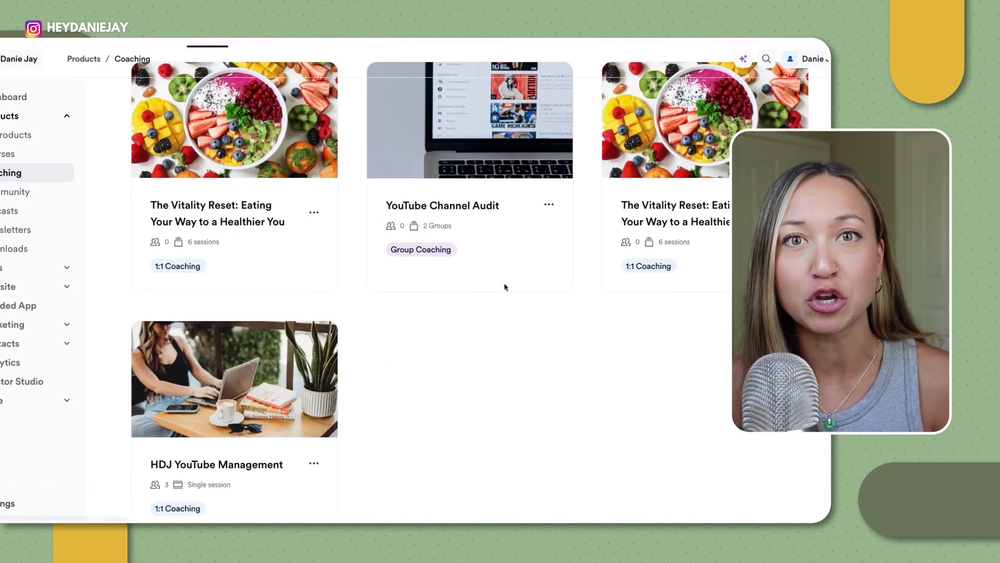
Schedule a YouTube Channel Audit Fall 2025 cohort session for September 19 at 10:45 AM
{"action": "left_click", "coordinate": [495, 250]}
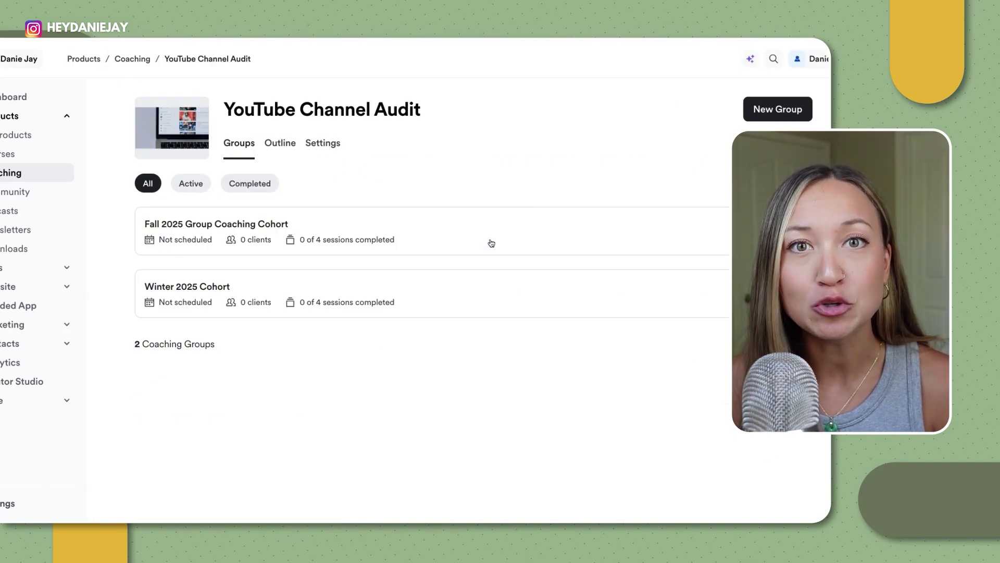
{"action": "left_click", "coordinate": [216, 224]}
{"action": "scroll", "coordinate": [480, 322], "scroll_direction": "down", "scroll_amount": 1}
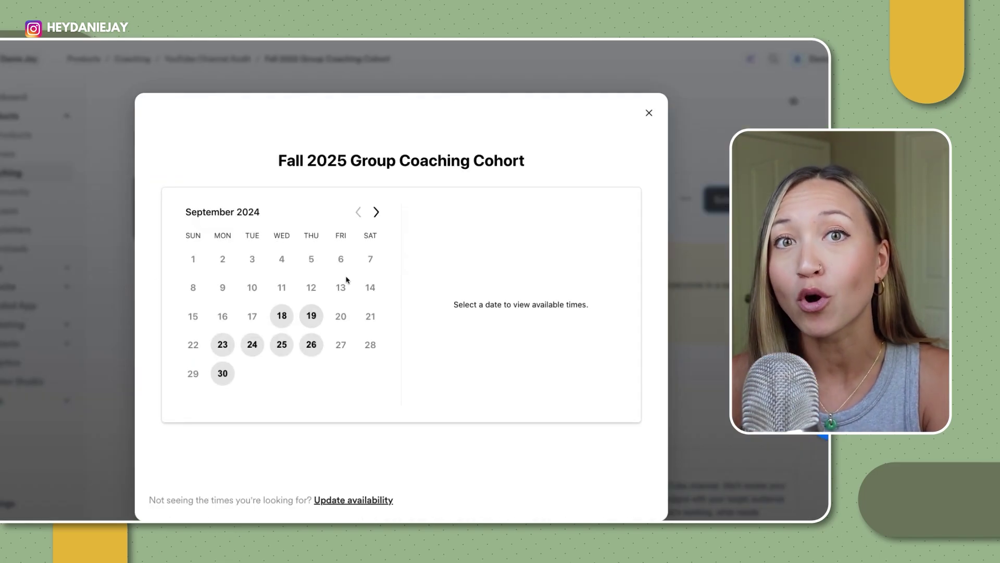
{"action": "left_click", "coordinate": [311, 315]}
{"action": "left_click", "coordinate": [462, 264]}
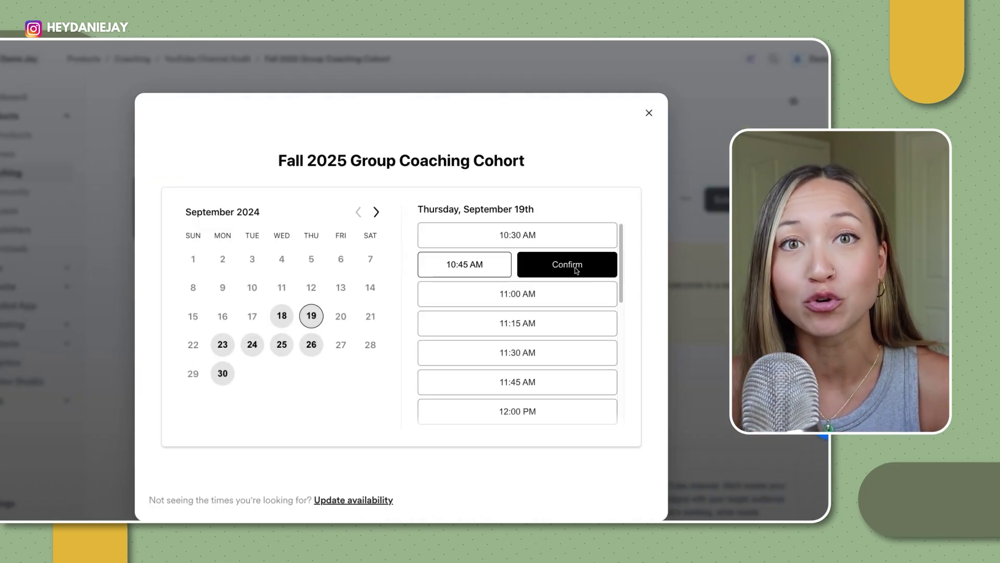
{"action": "left_click", "coordinate": [576, 264]}
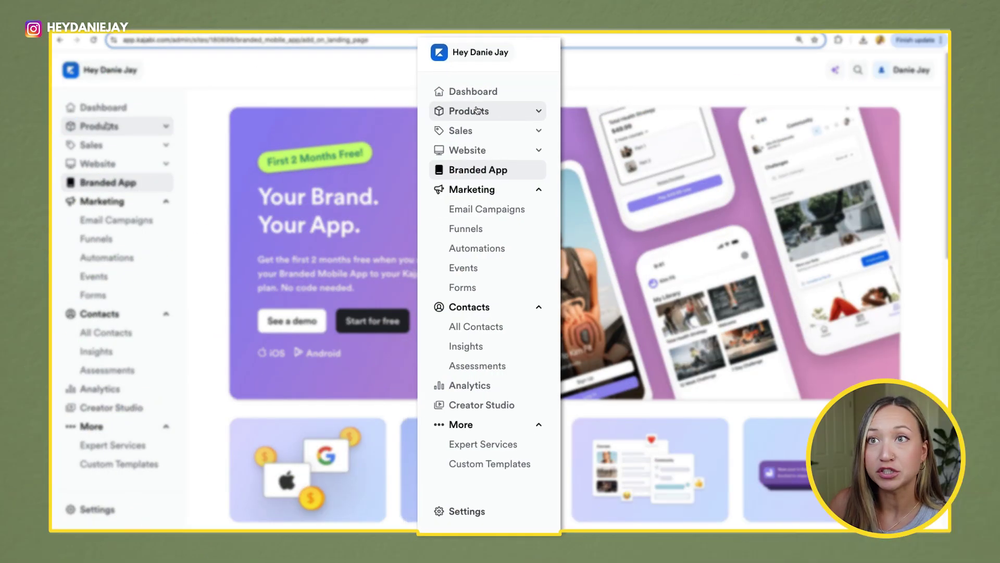
Go to Products > Coaching and switch from Programs to the Settings tab
{"action": "left_click", "coordinate": [107, 129]}
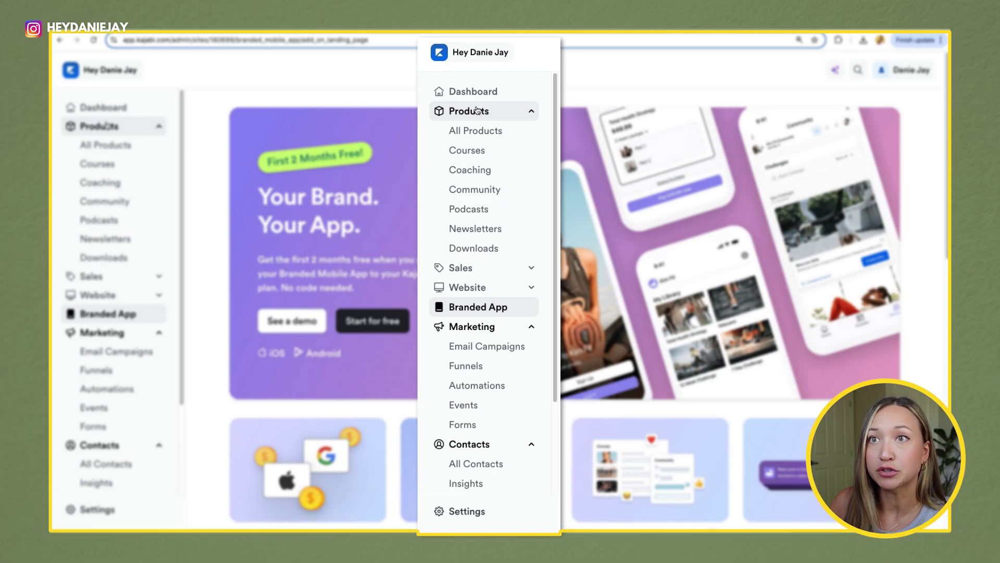
{"action": "left_click", "coordinate": [118, 183]}
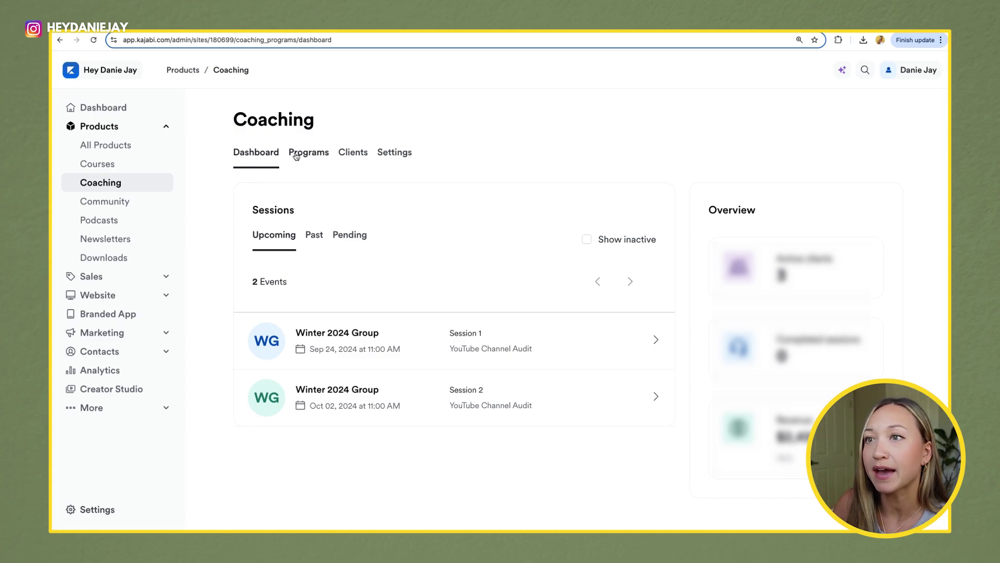
{"action": "left_click", "coordinate": [311, 155]}
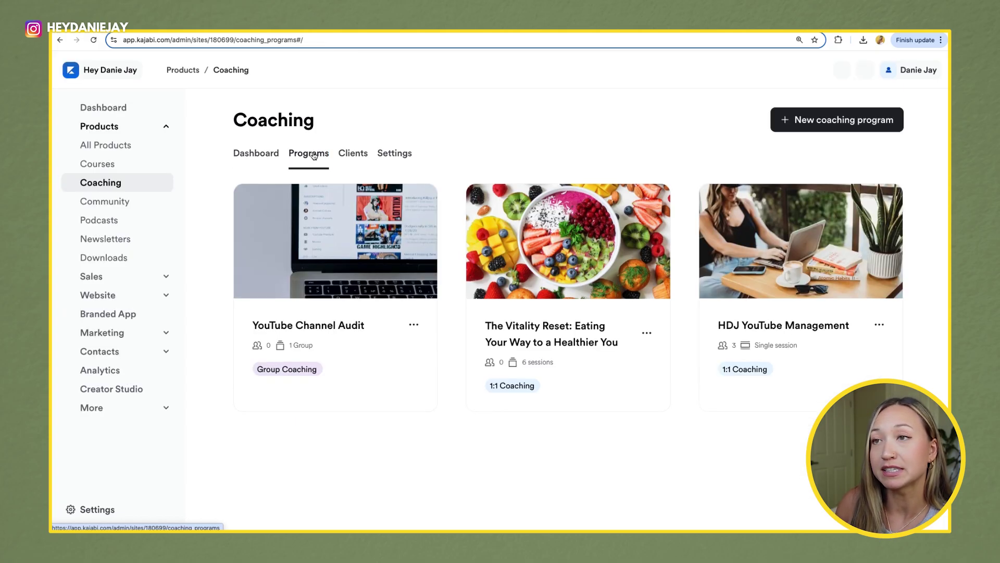
{"action": "left_click", "coordinate": [403, 157]}
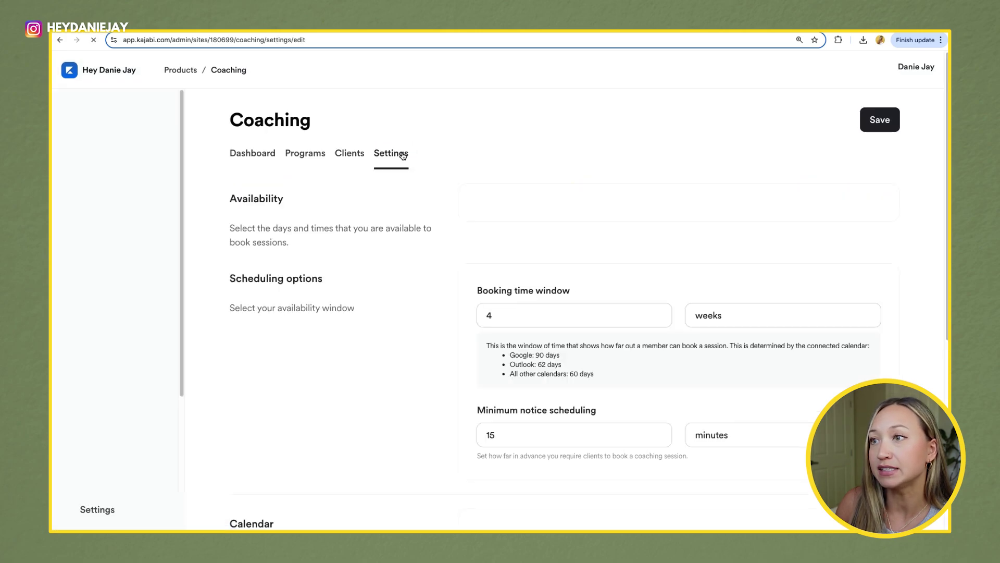
Review the coaching settings and show Tuesday availability of 11:00am–4:30pm
{"action": "scroll", "coordinate": [352, 255], "scroll_direction": "down", "scroll_amount": 5}
{"action": "scroll", "coordinate": [353, 255], "scroll_direction": "up", "scroll_amount": 4}
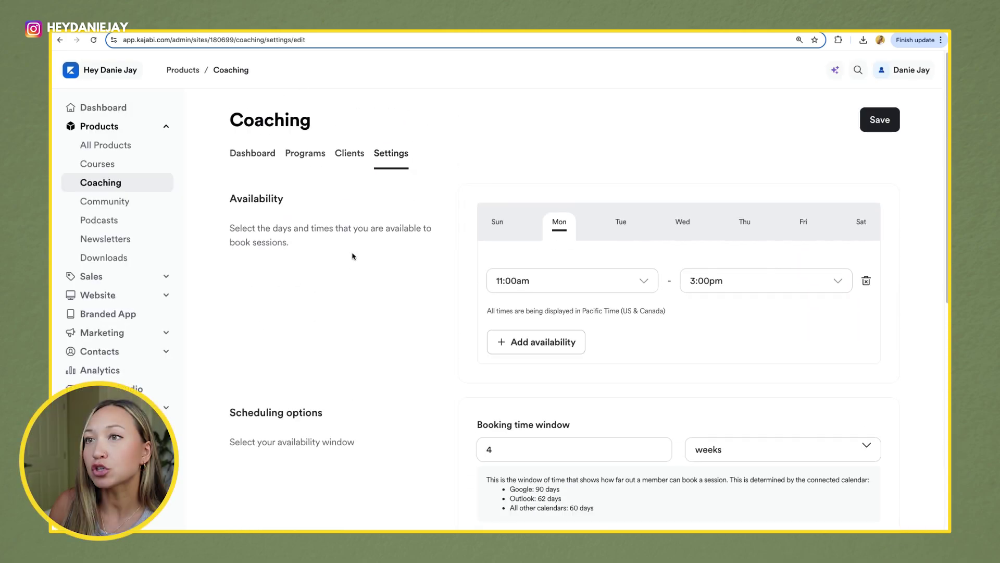
{"action": "scroll", "coordinate": [352, 256], "scroll_direction": "down", "scroll_amount": 10}
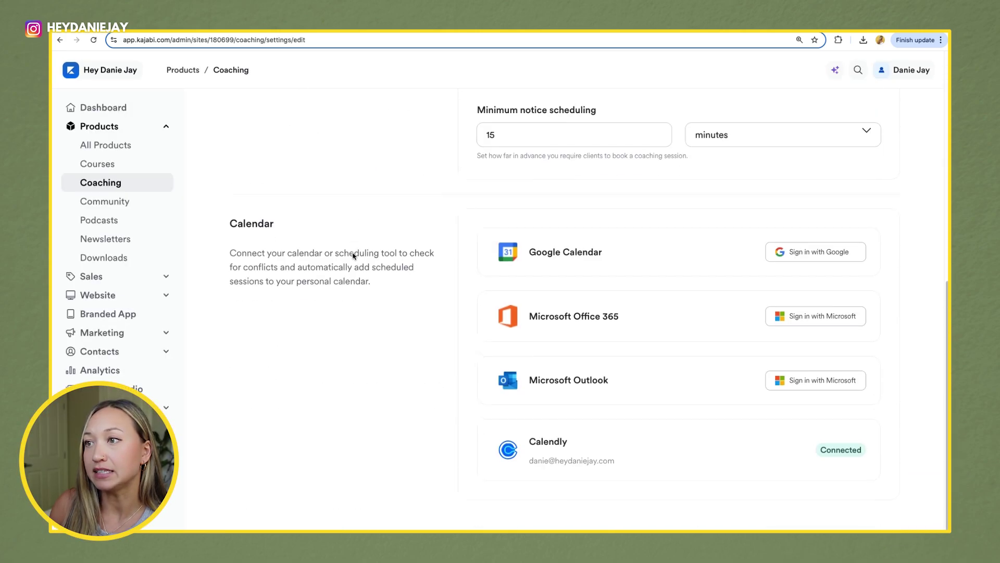
{"action": "scroll", "coordinate": [352, 255], "scroll_direction": "up", "scroll_amount": 8}
{"action": "scroll", "coordinate": [352, 256], "scroll_direction": "up", "scroll_amount": 1}
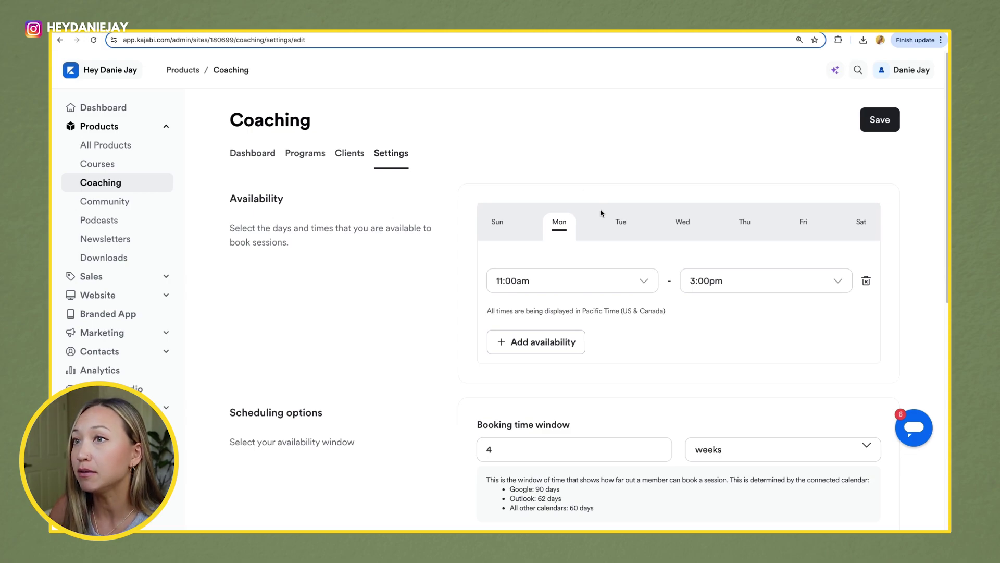
{"action": "left_click", "coordinate": [621, 223]}
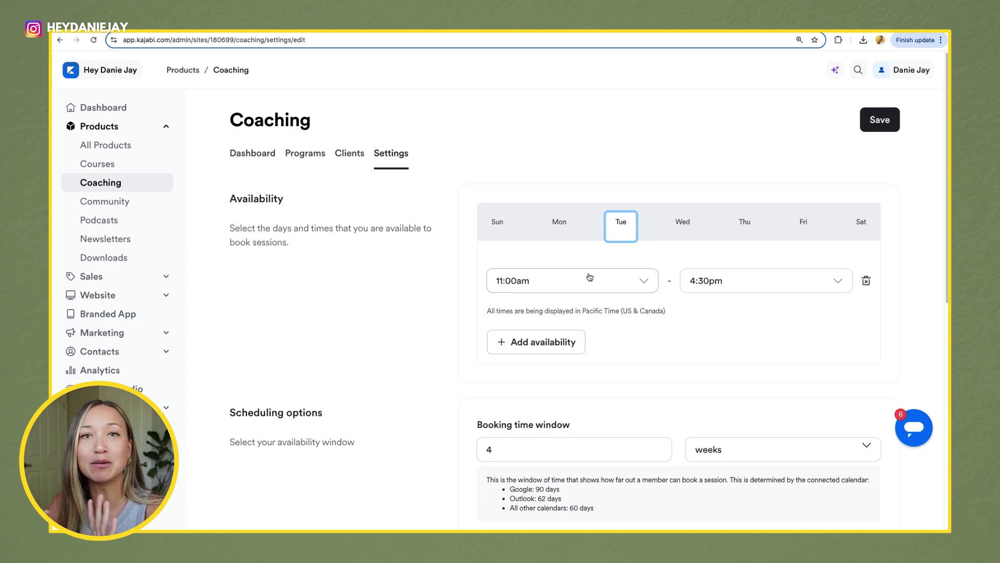
{"action": "scroll", "coordinate": [587, 272], "scroll_direction": "down", "scroll_amount": 4}
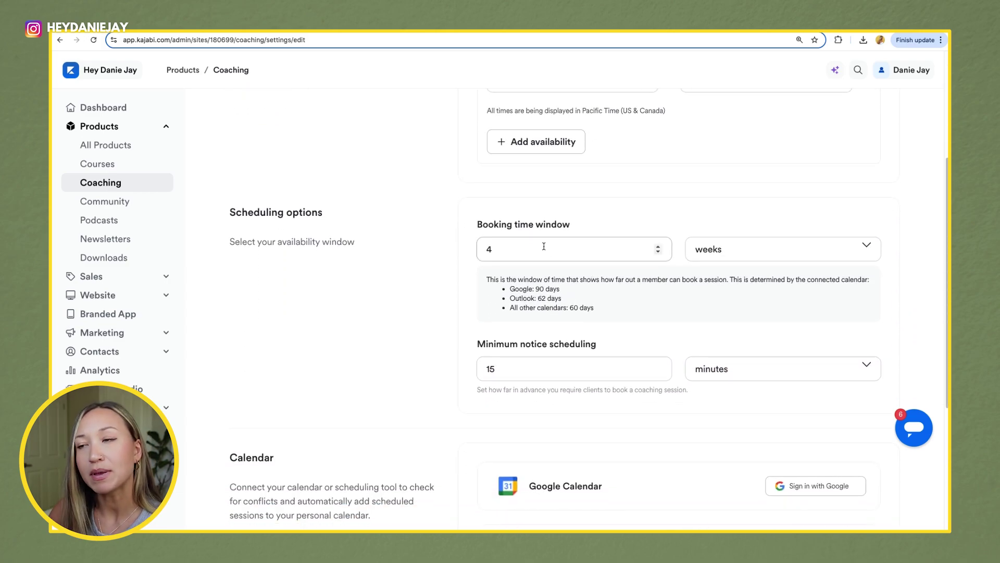
Raise the booking time window to 8 weeks
{"action": "left_click_drag", "start_coordinate": [494, 223], "coordinate": [589, 229]}
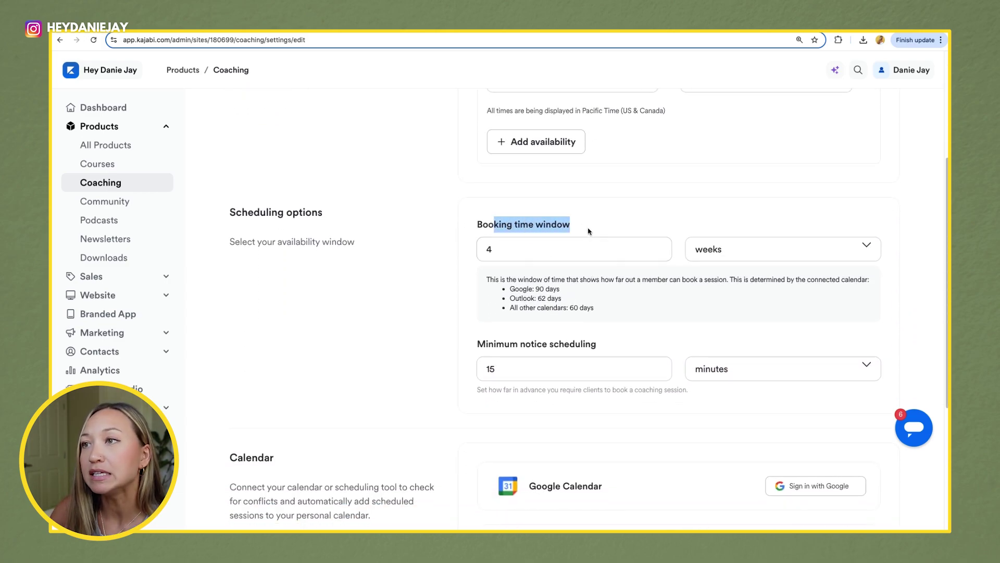
{"action": "left_click", "coordinate": [557, 250]}
{"action": "left_click", "coordinate": [658, 247]}
{"action": "left_click", "coordinate": [657, 246]}
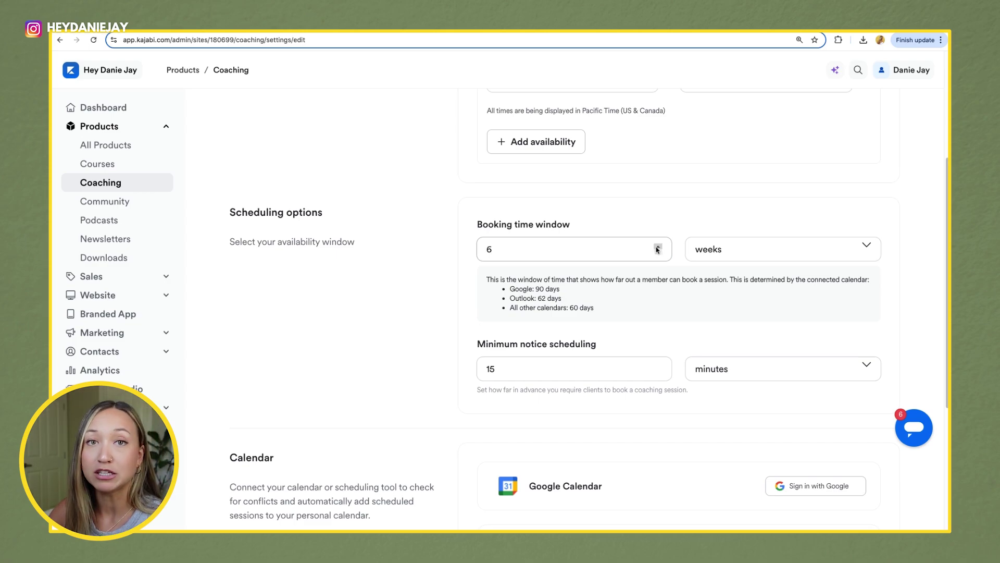
{"action": "left_click", "coordinate": [657, 249]}
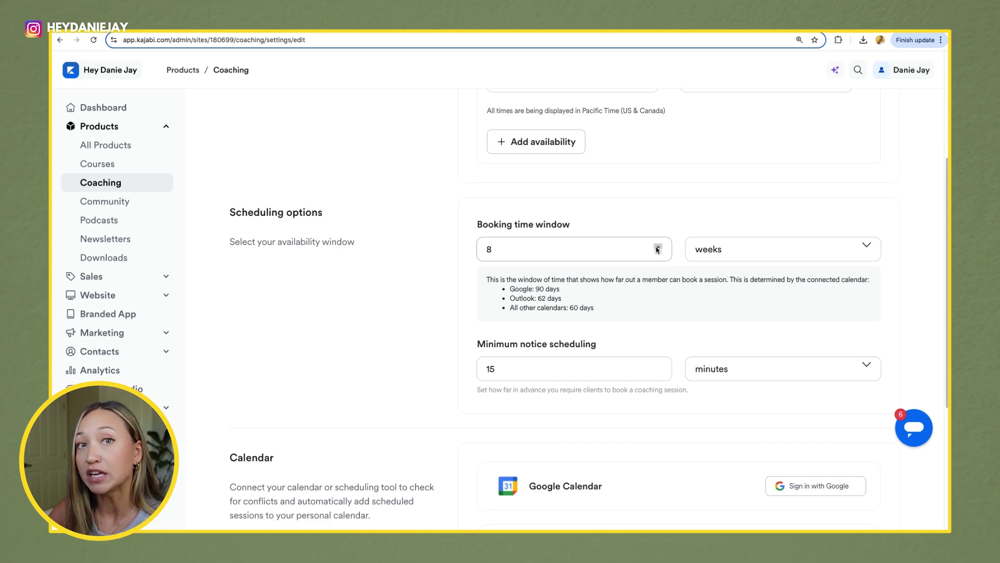
Set the minimum scheduling notice to 1 day
{"action": "scroll", "coordinate": [632, 305], "scroll_direction": "down", "scroll_amount": 1}
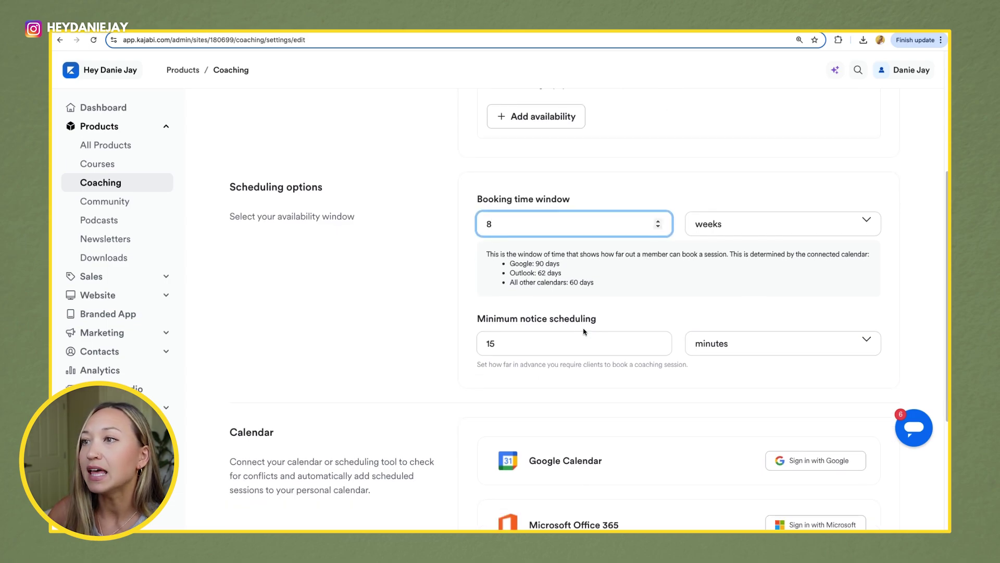
{"action": "triple_click", "coordinate": [548, 321]}
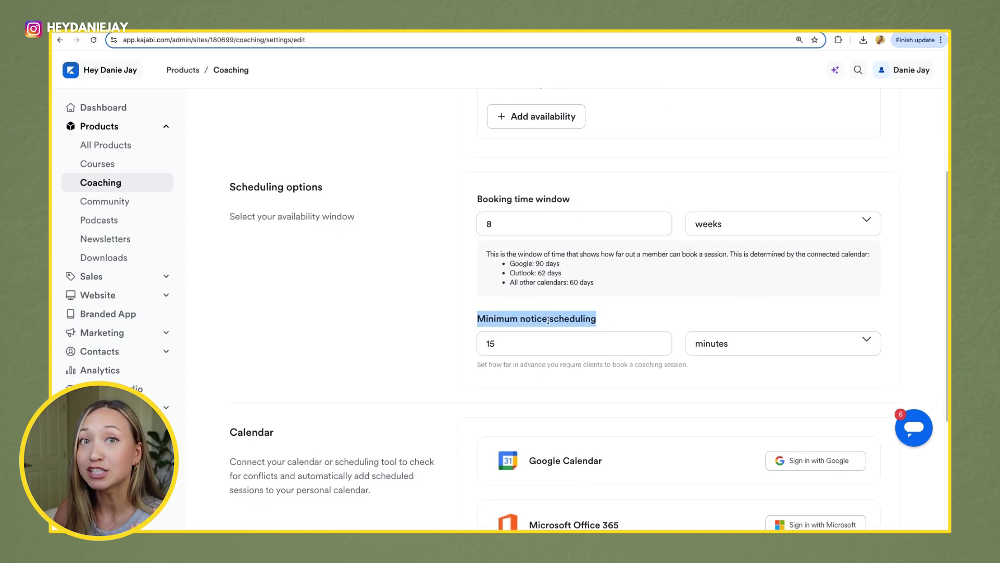
{"action": "left_click", "coordinate": [490, 344]}
{"action": "key", "text": "BackSpace"}
{"action": "key", "text": "BackSpace"}
{"action": "type", "text": "2"}
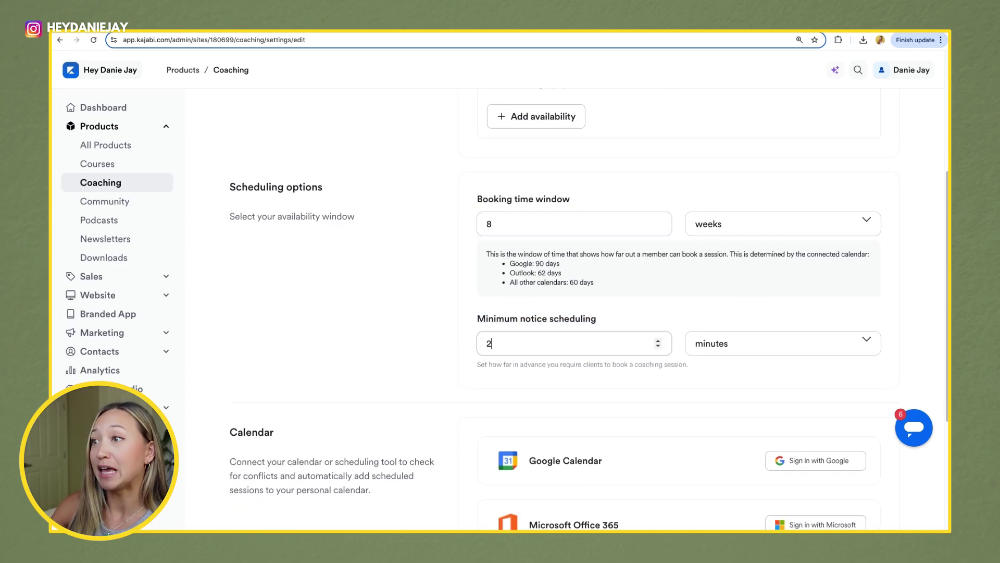
{"action": "left_click", "coordinate": [755, 349]}
{"action": "left_click", "coordinate": [749, 357]}
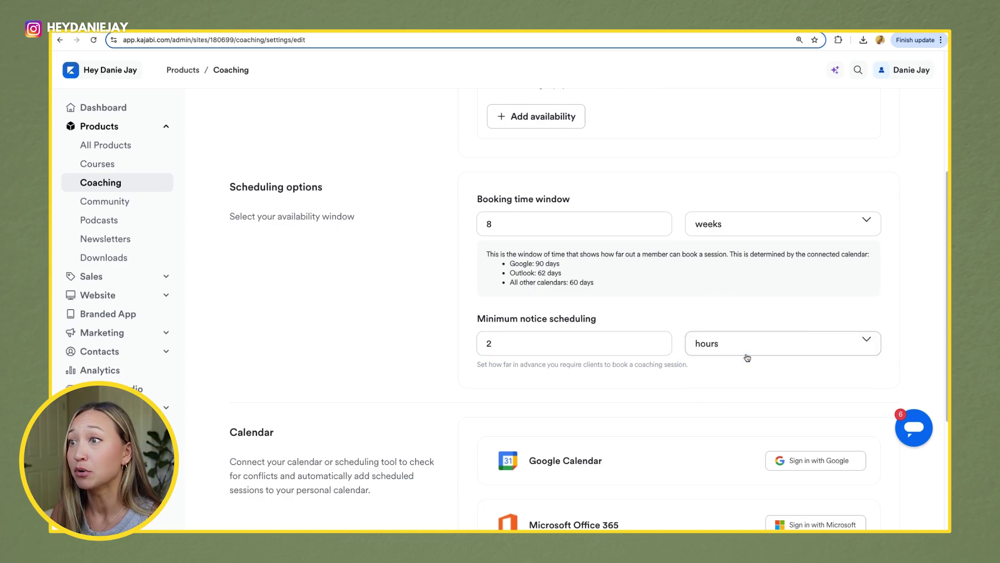
{"action": "left_click", "coordinate": [586, 347]}
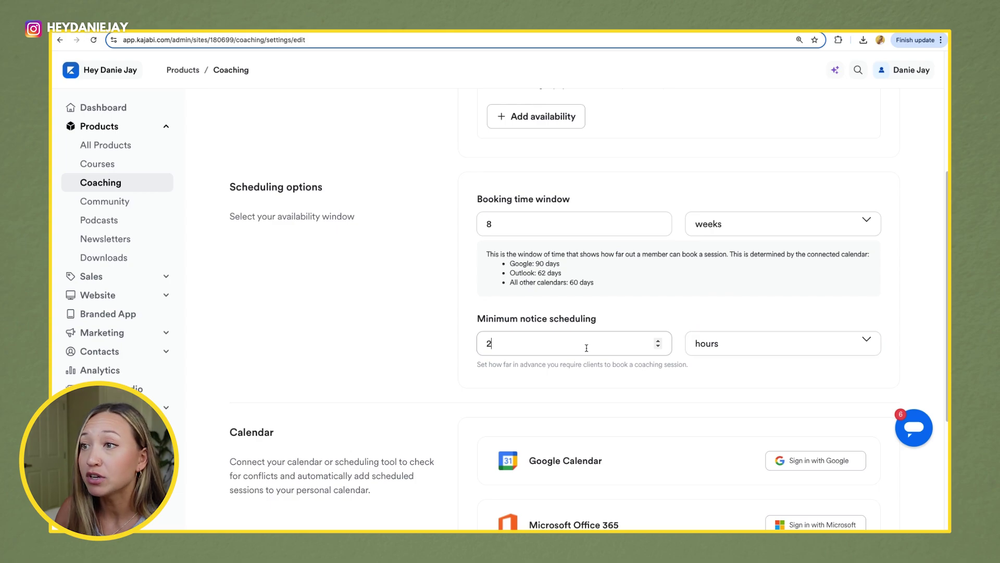
{"action": "left_click", "coordinate": [754, 349]}
{"action": "left_click", "coordinate": [749, 356]}
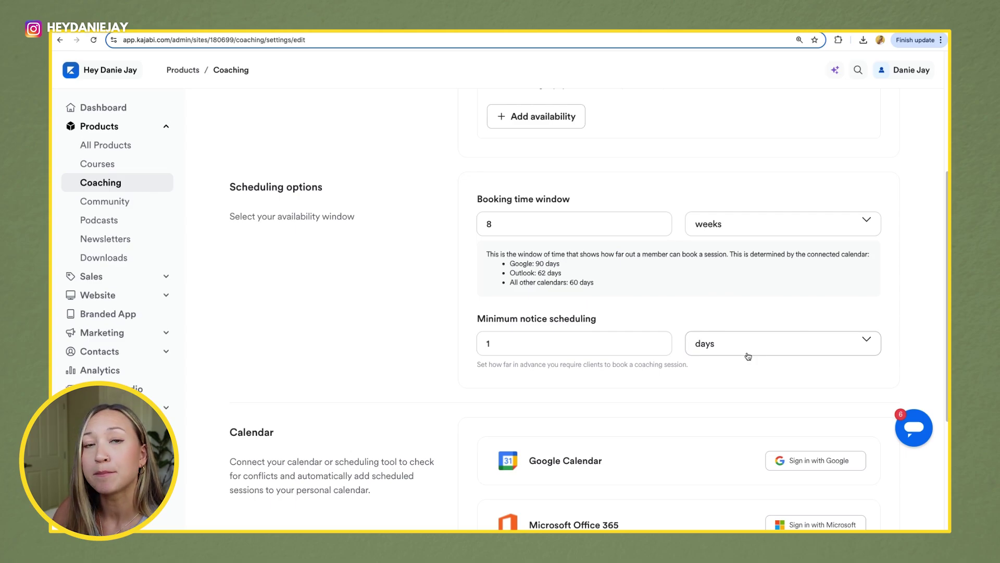
{"action": "scroll", "coordinate": [749, 356], "scroll_direction": "down", "scroll_amount": 4}
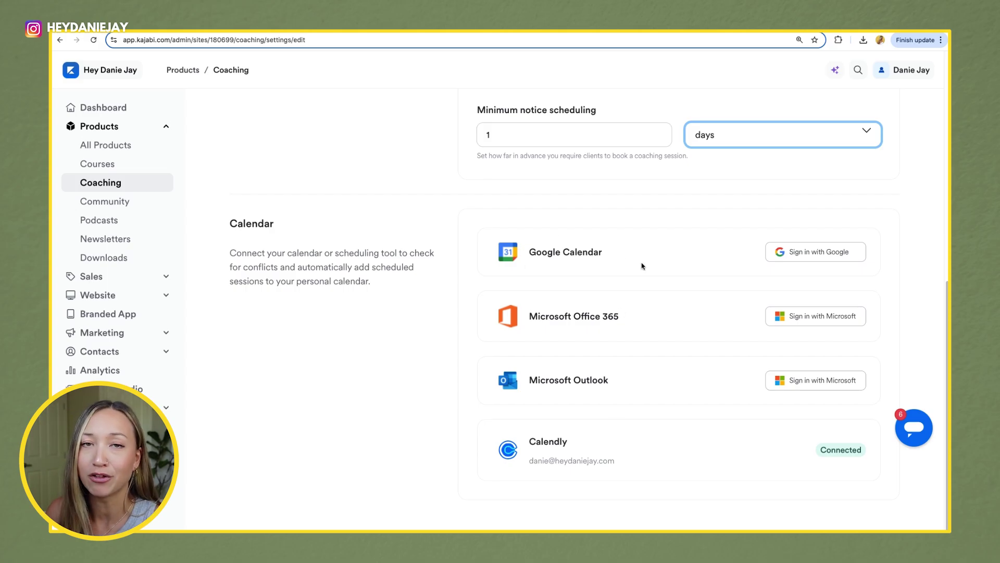
Save the updated scheduling settings and go back to the Programs list
{"action": "scroll", "coordinate": [642, 267], "scroll_direction": "up", "scroll_amount": 10}
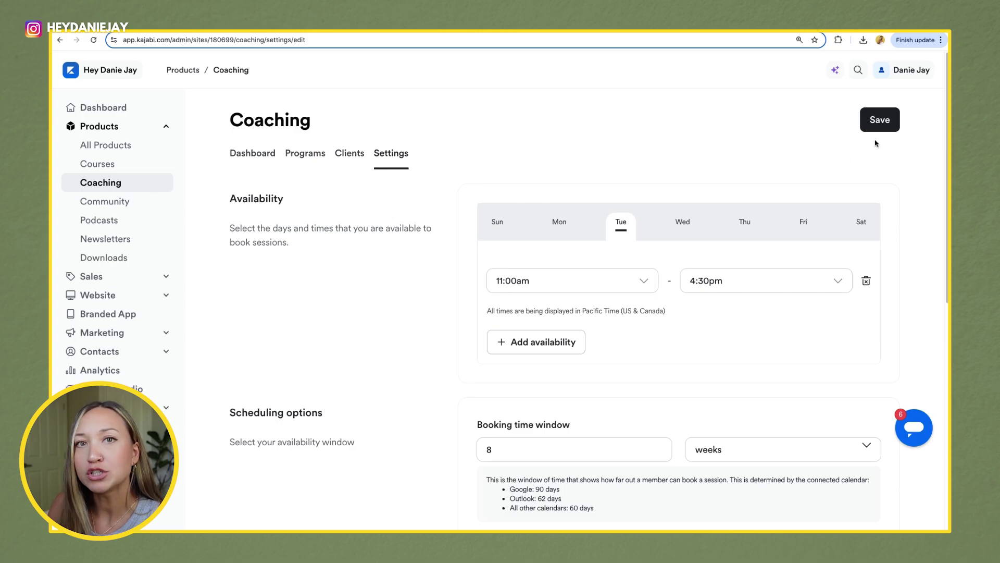
{"action": "left_click", "coordinate": [887, 125]}
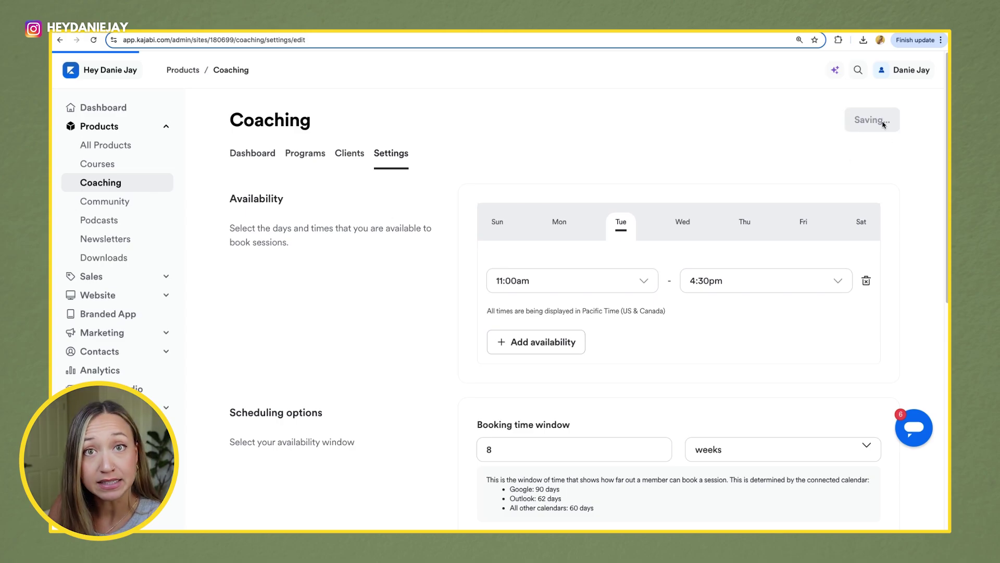
{"action": "left_click", "coordinate": [307, 153]}
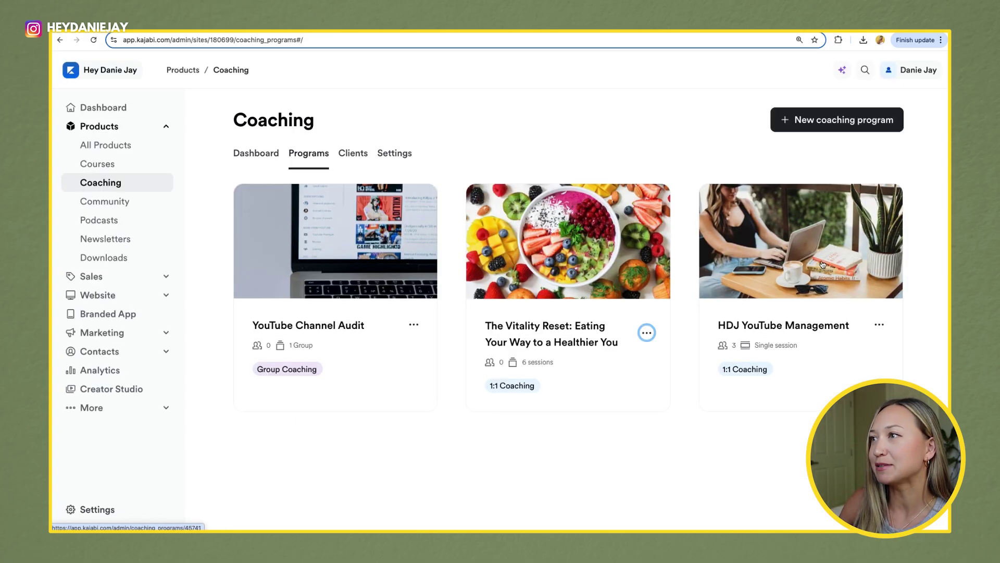
Preview The Vitality Reset and view Session 1's details, notes and resources
{"action": "left_click", "coordinate": [646, 333]}
{"action": "left_click", "coordinate": [577, 386]}
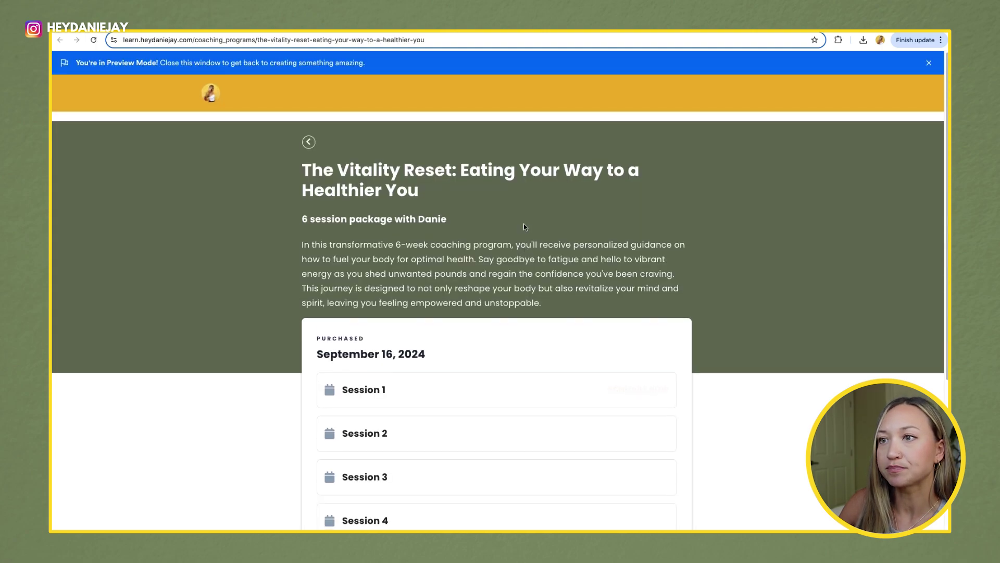
{"action": "scroll", "coordinate": [466, 334], "scroll_direction": "down", "scroll_amount": 3}
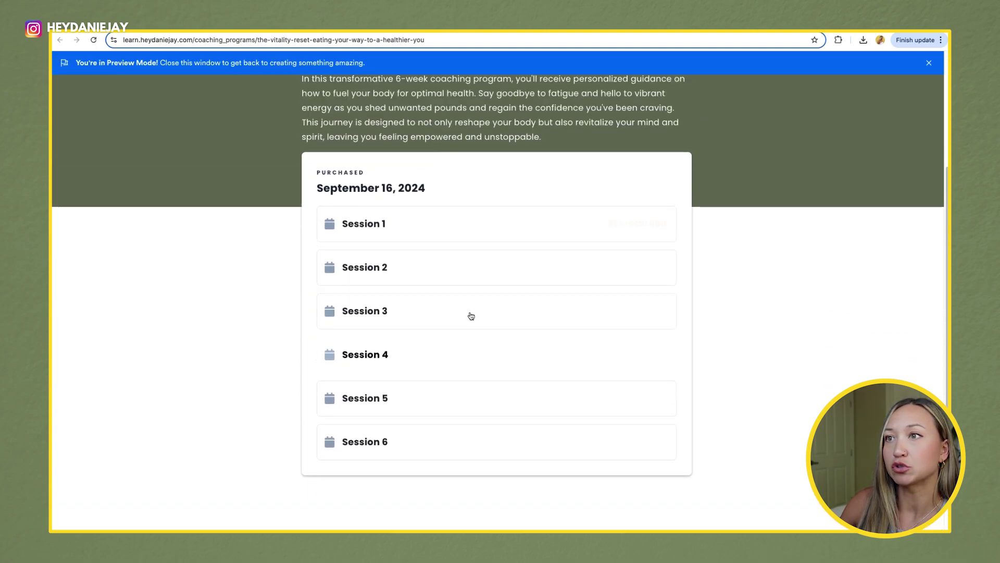
{"action": "left_click", "coordinate": [415, 270]}
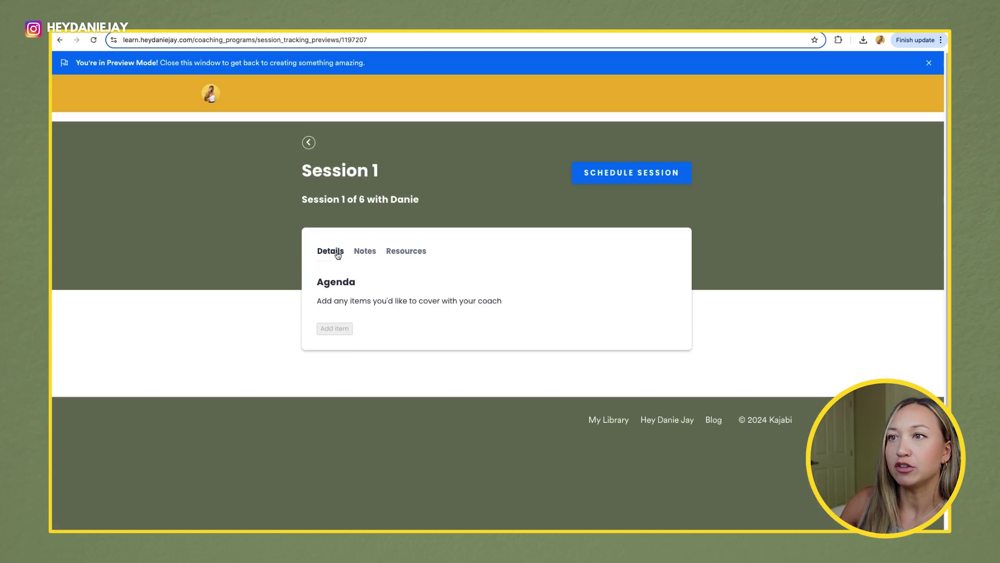
{"action": "left_click", "coordinate": [361, 254]}
{"action": "left_click", "coordinate": [412, 254]}
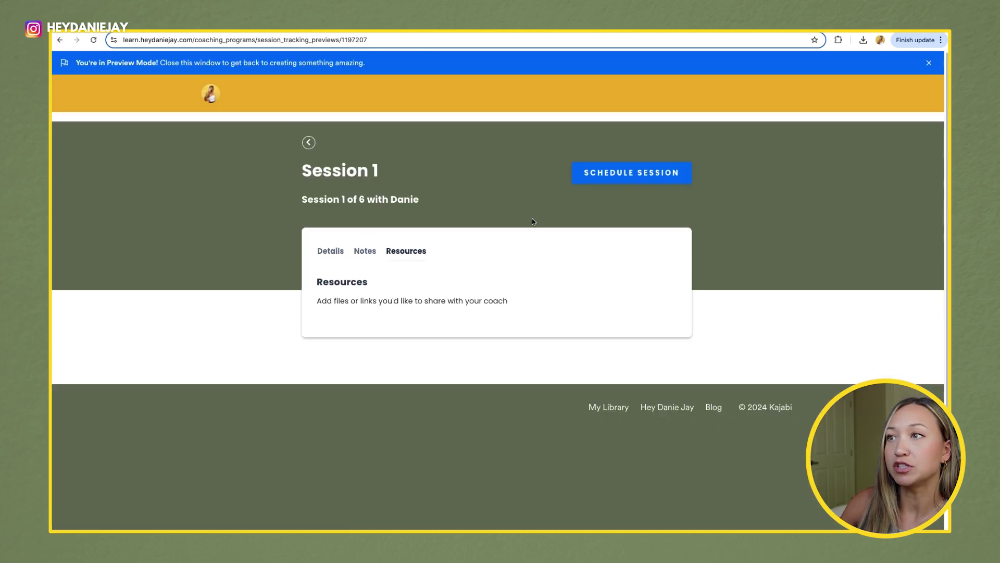
Check Session 1 booking times on September 18, 19 and 26, then close the preview
{"action": "left_click", "coordinate": [627, 175]}
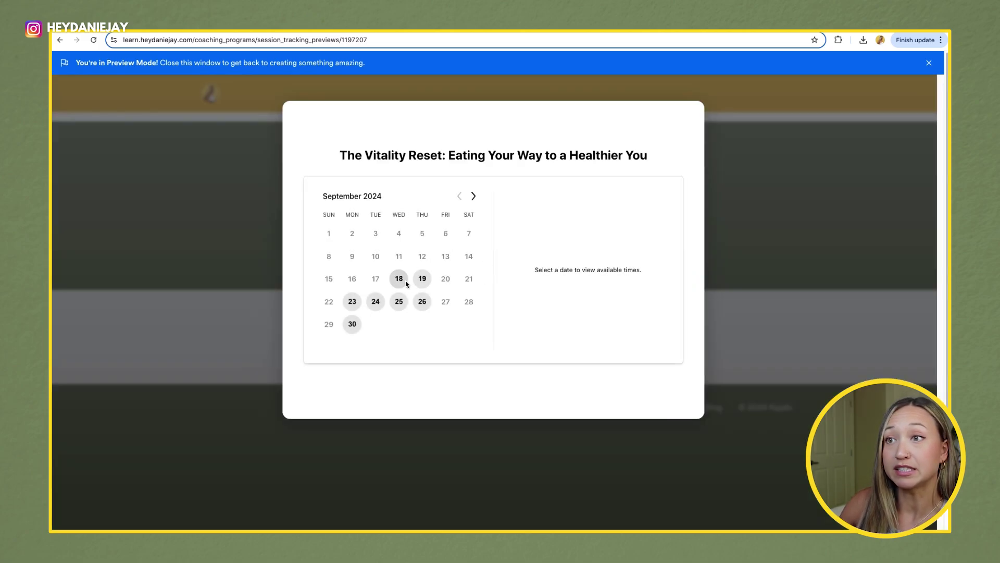
{"action": "left_click", "coordinate": [404, 284]}
{"action": "left_click", "coordinate": [421, 282]}
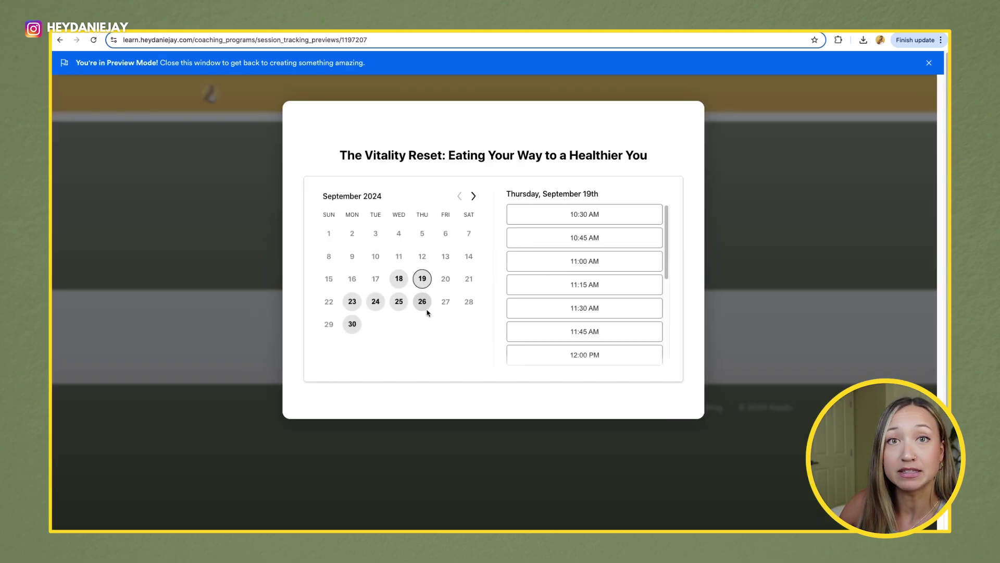
{"action": "left_click", "coordinate": [426, 307]}
{"action": "key", "text": "super+w"}
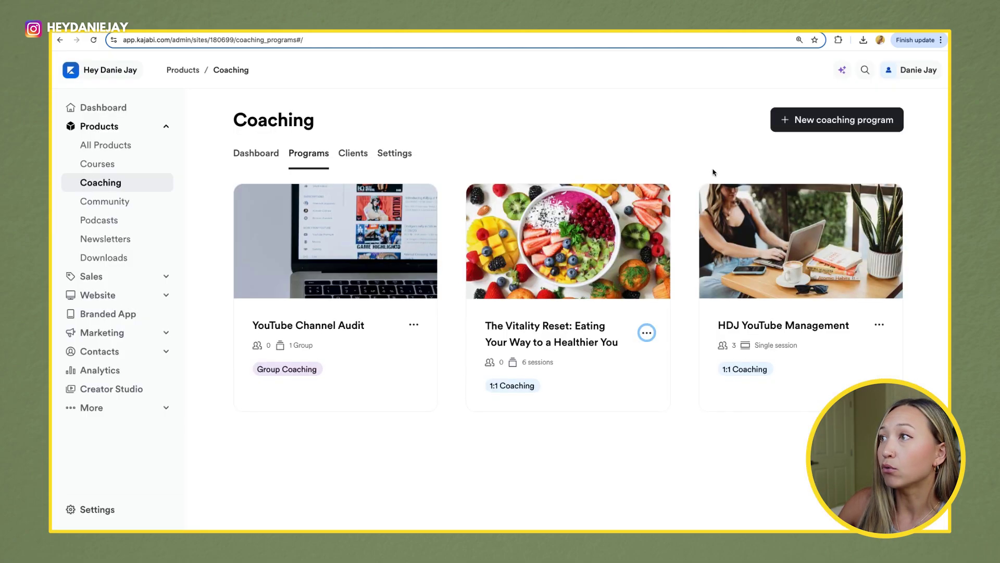
Start a new coaching program titled 'The Vitality Reset: Eating Your Way to a Healthier You'
{"action": "left_click", "coordinate": [836, 119]}
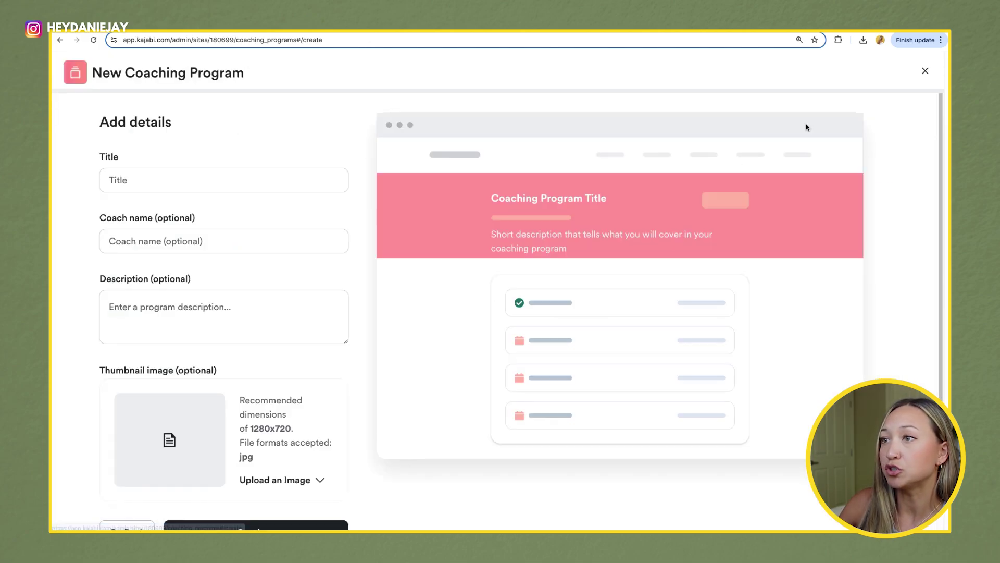
{"action": "left_click", "coordinate": [173, 187]}
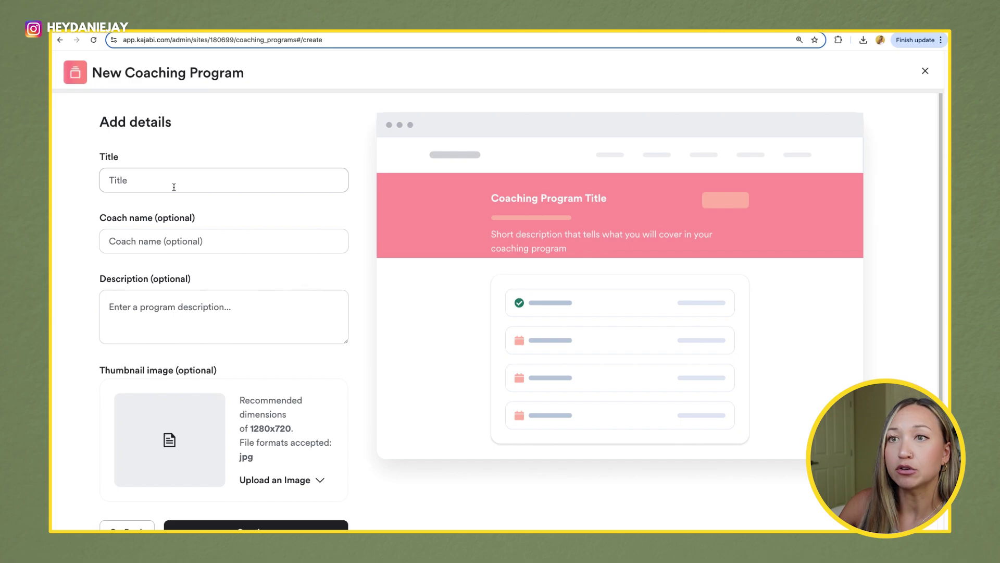
{"action": "left_click", "coordinate": [164, 244]}
{"action": "left_click", "coordinate": [161, 315]}
{"action": "left_click", "coordinate": [276, 182]}
{"action": "type", "text": "The Vitality Reset: Eating Your Way to a Healthier You"}
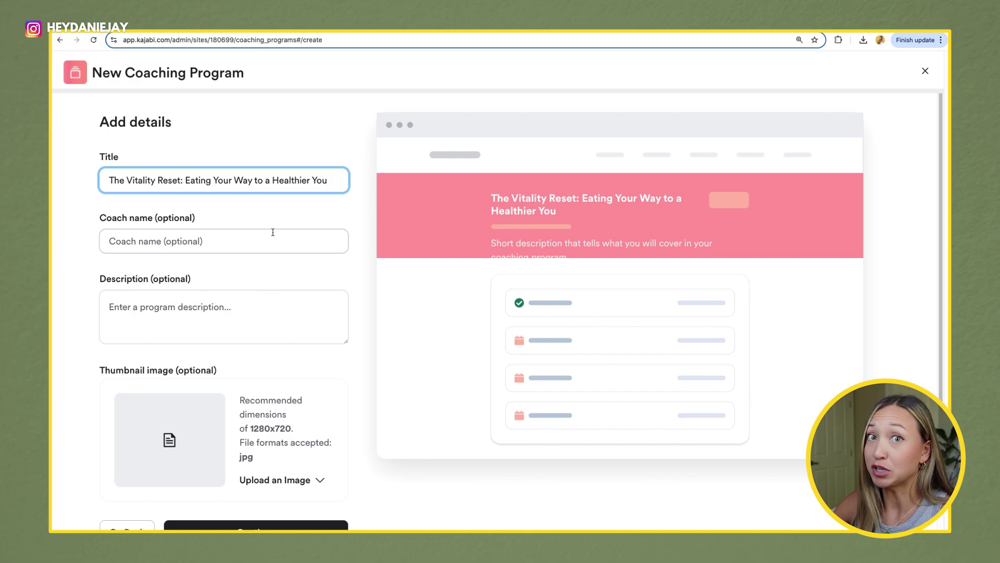
Find the 1280x720 thumbnail size in the notes and prepare the thumbnail upload
{"action": "key", "text": "super+Tab"}
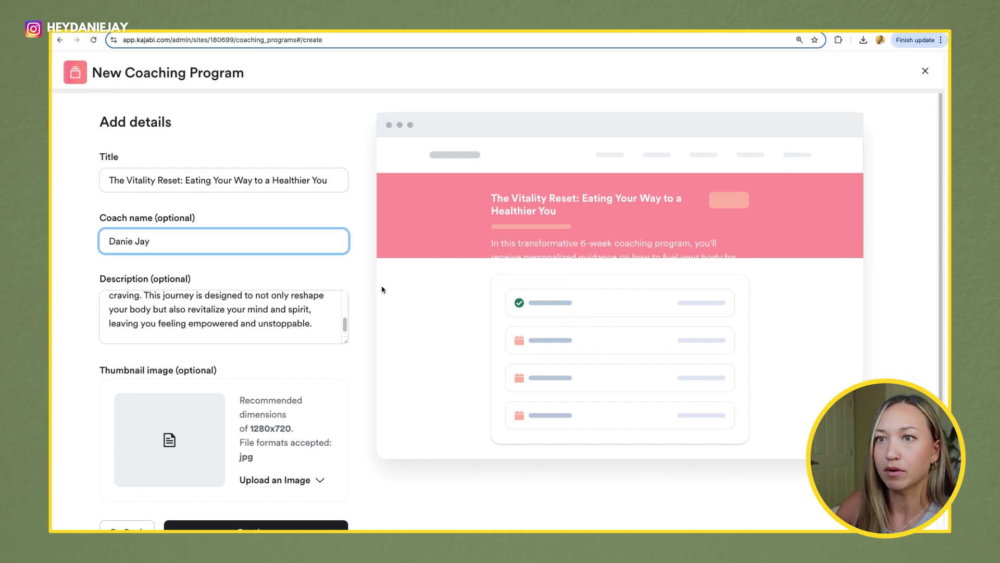
{"action": "left_click", "coordinate": [362, 282]}
{"action": "scroll", "coordinate": [185, 381], "scroll_direction": "down", "scroll_amount": 1}
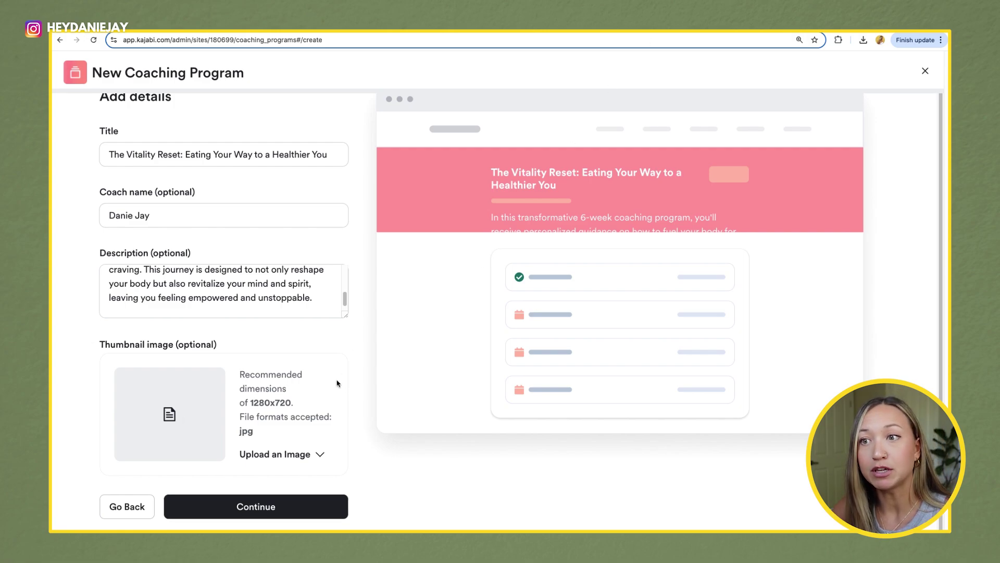
{"action": "left_click_drag", "start_coordinate": [252, 405], "coordinate": [289, 405]}
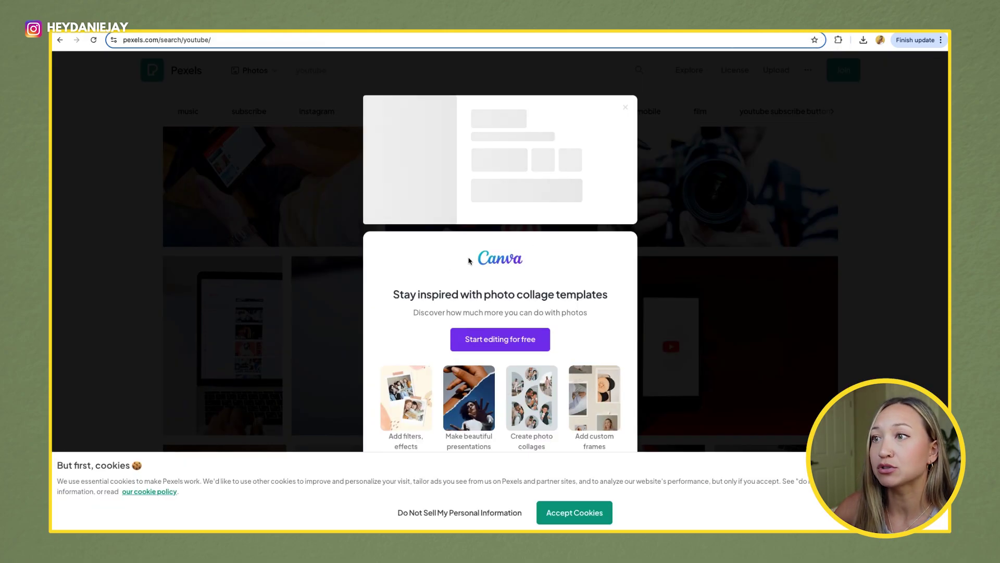
{"action": "left_click", "coordinate": [670, 329]}
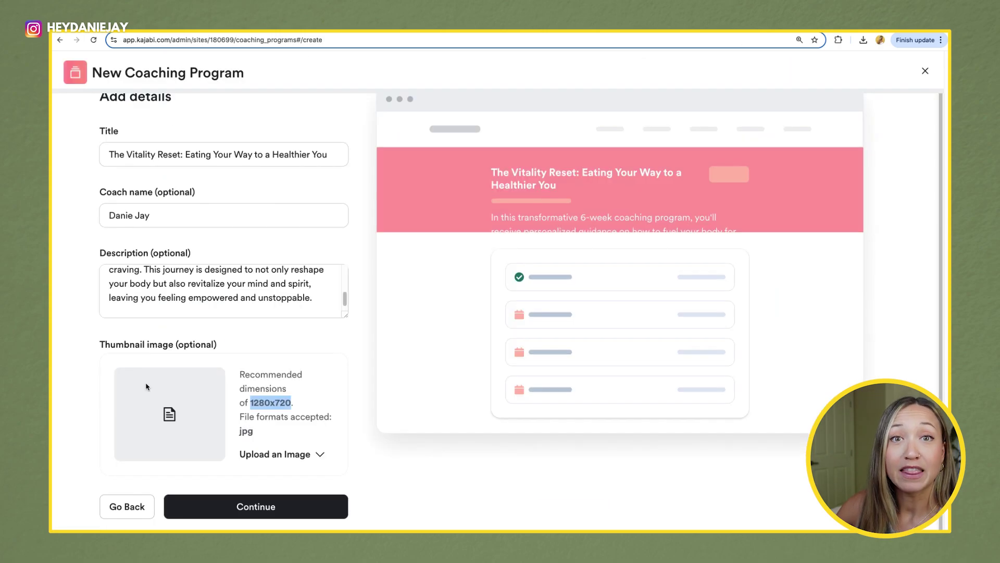
{"action": "left_click", "coordinate": [256, 454]}
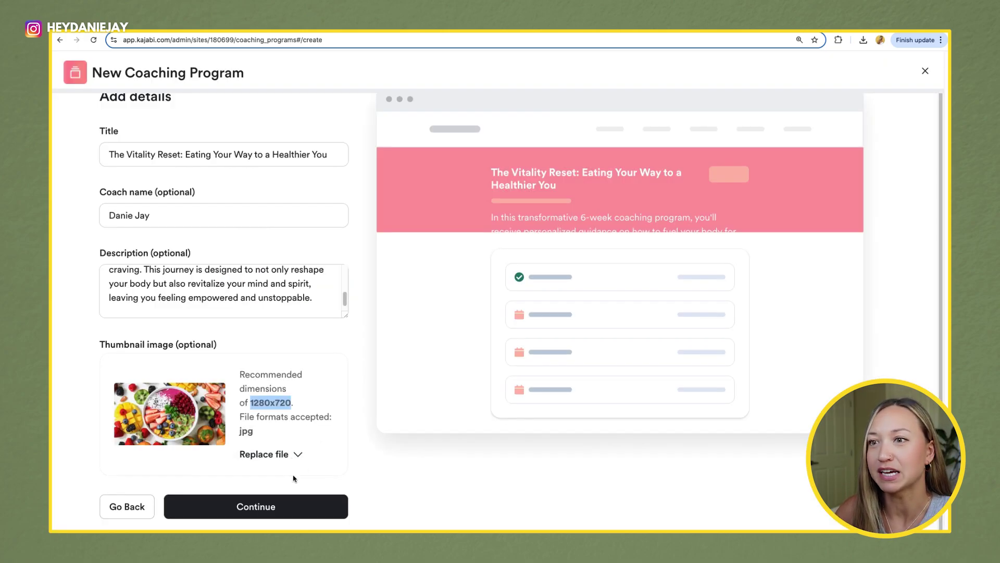
Keep the 1:1 Coaching format and set the program to 6 sessions
{"action": "left_click", "coordinate": [265, 512]}
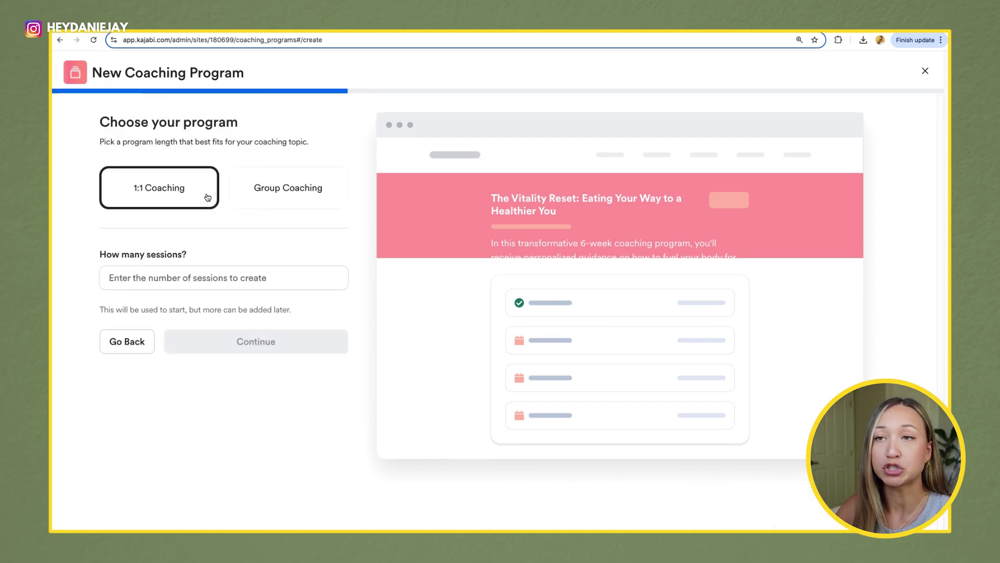
{"action": "left_click", "coordinate": [185, 276]}
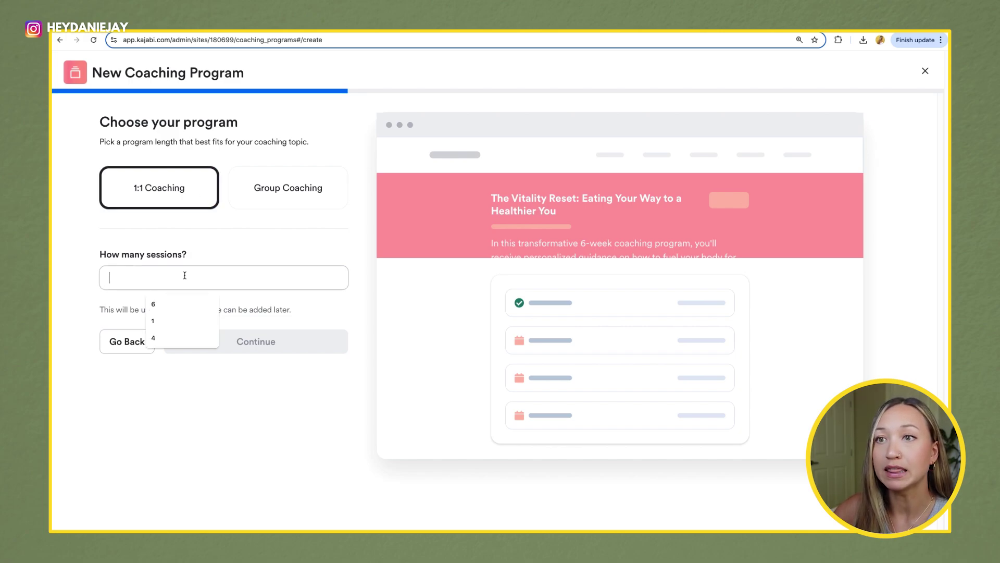
{"action": "left_click", "coordinate": [156, 304]}
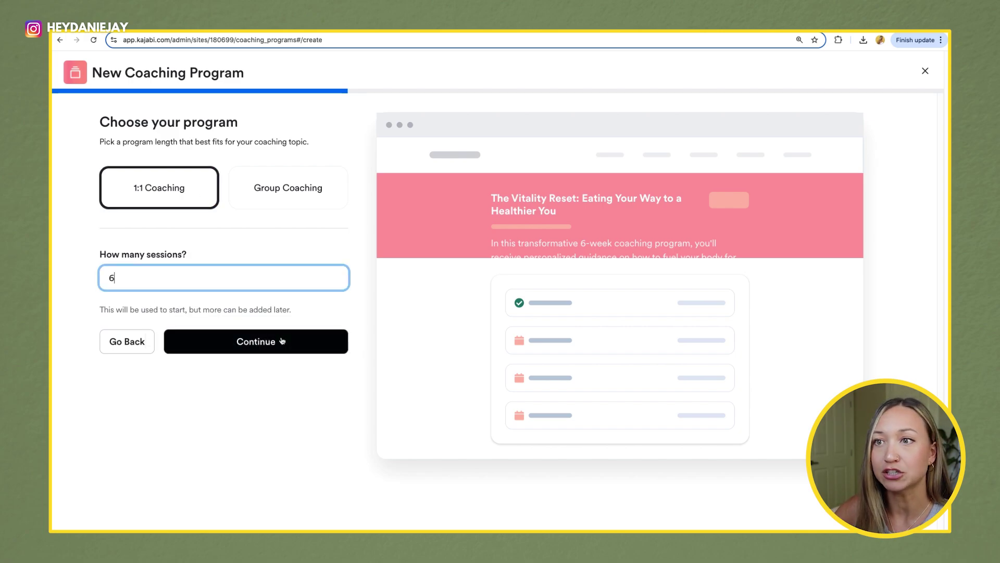
{"action": "left_click", "coordinate": [281, 343]}
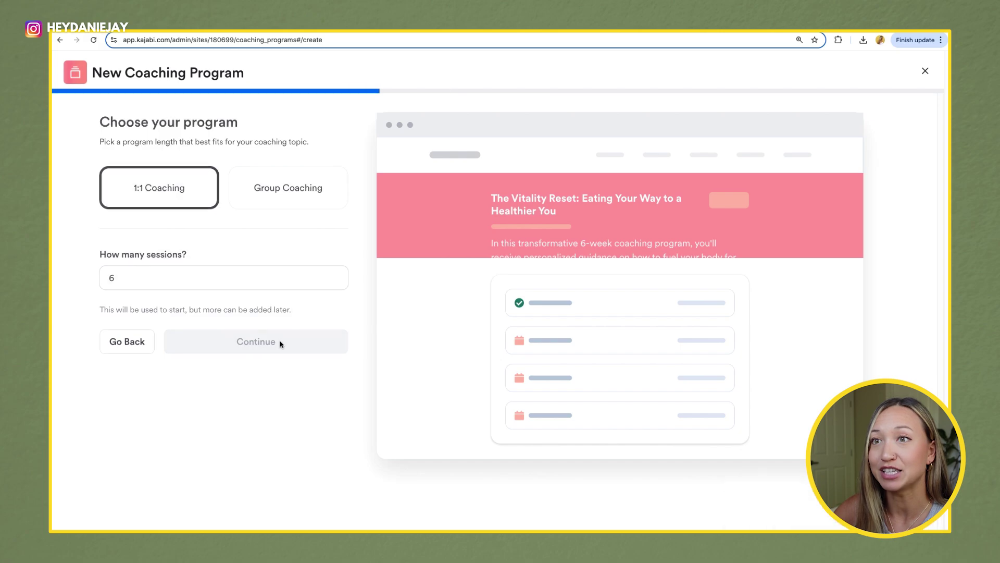
Choose Kajabi Scheduler, Kajabi Live Video location and 60-minute sessions
{"action": "left_click_drag", "start_coordinate": [96, 158], "coordinate": [199, 164]}
{"action": "left_click", "coordinate": [220, 193]}
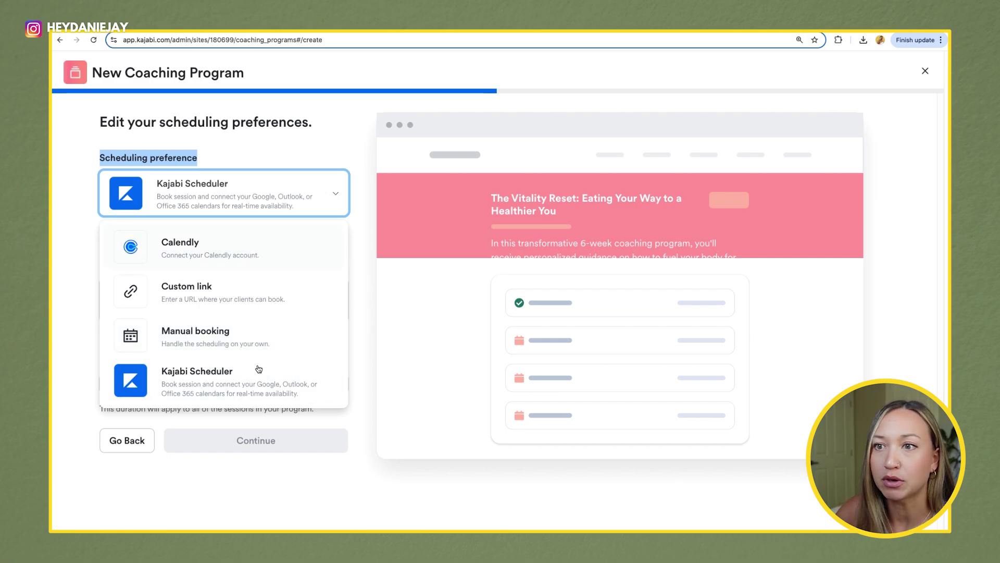
{"action": "left_click", "coordinate": [264, 383]}
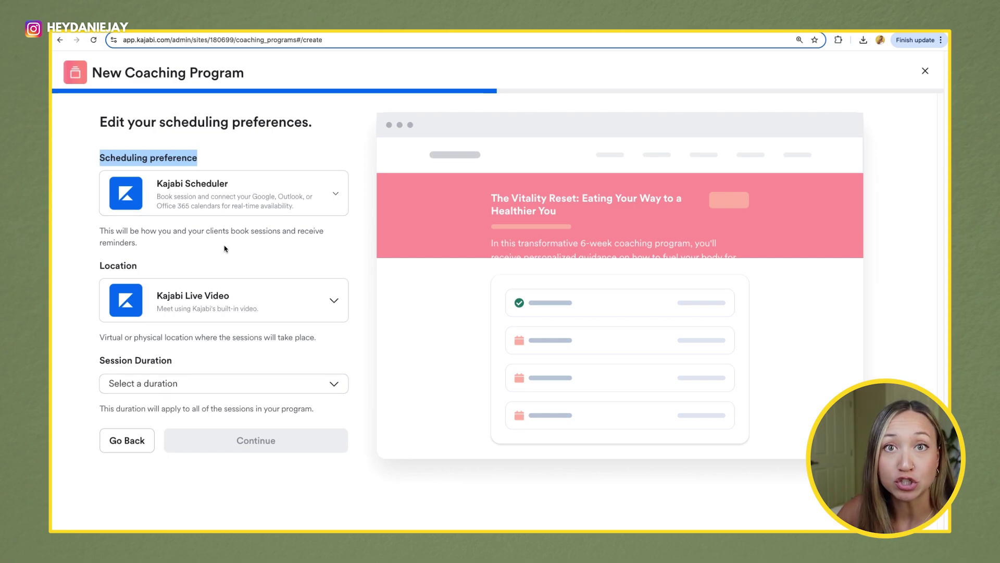
{"action": "left_click", "coordinate": [244, 305]}
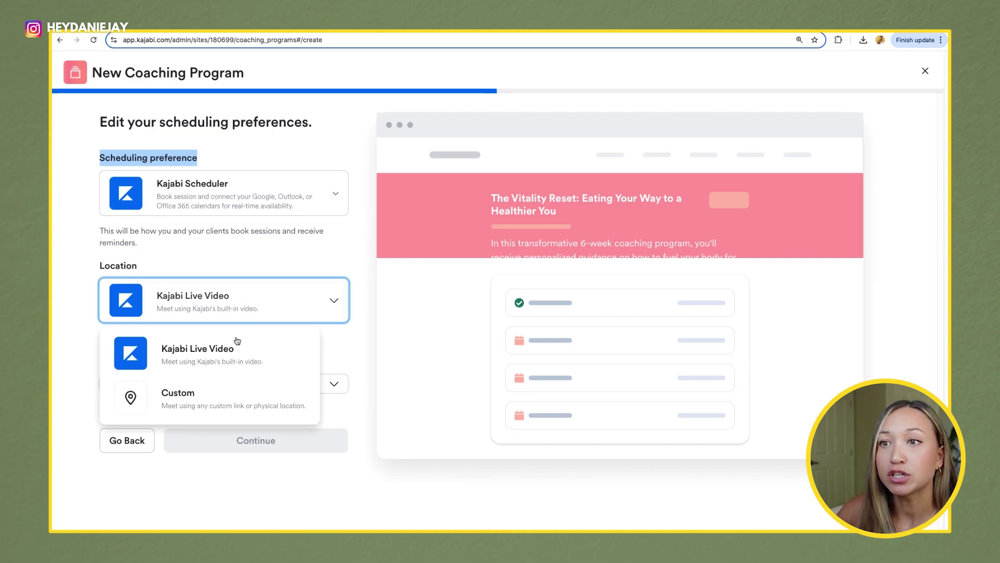
{"action": "left_click", "coordinate": [235, 369]}
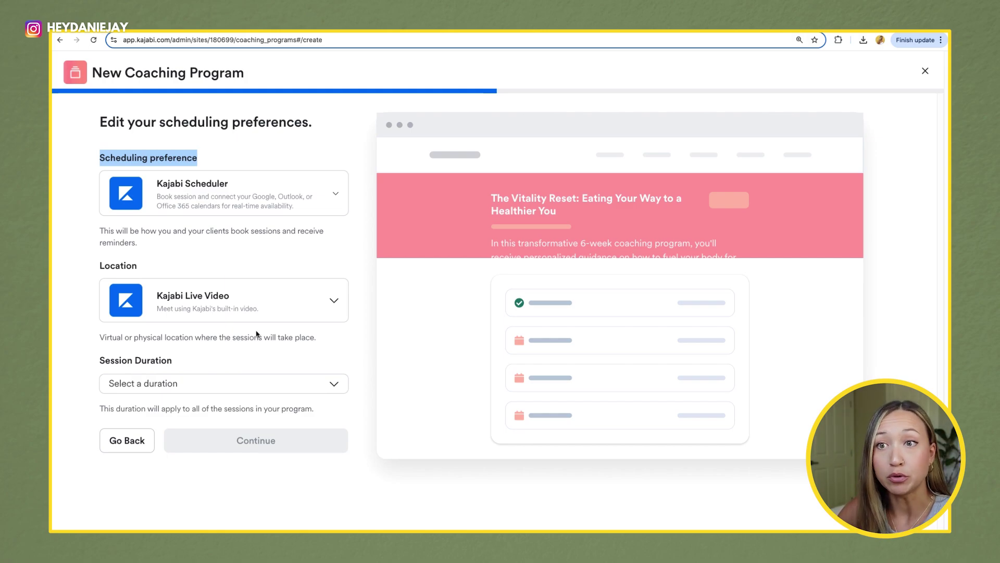
{"action": "left_click", "coordinate": [199, 378]}
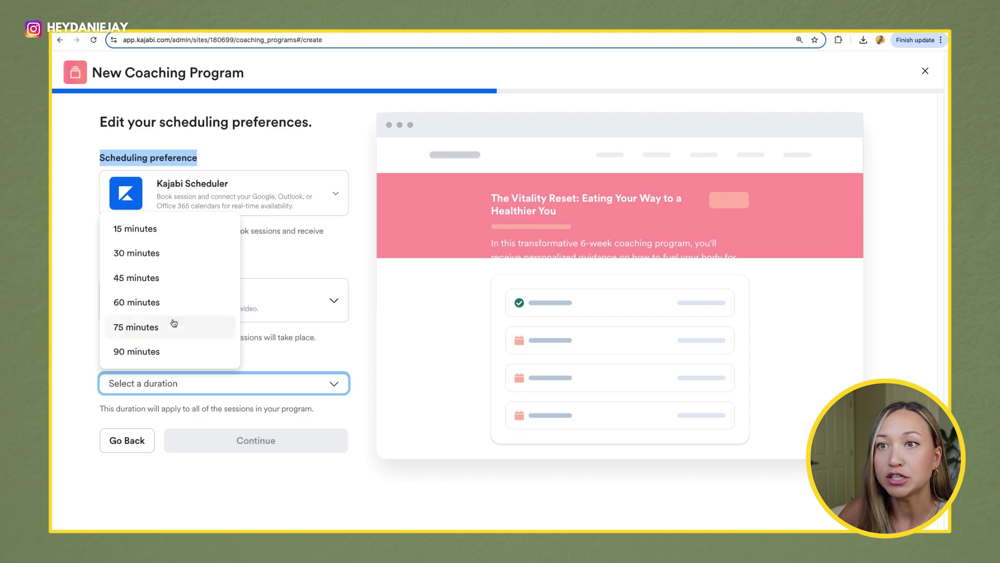
{"action": "left_click", "coordinate": [174, 302]}
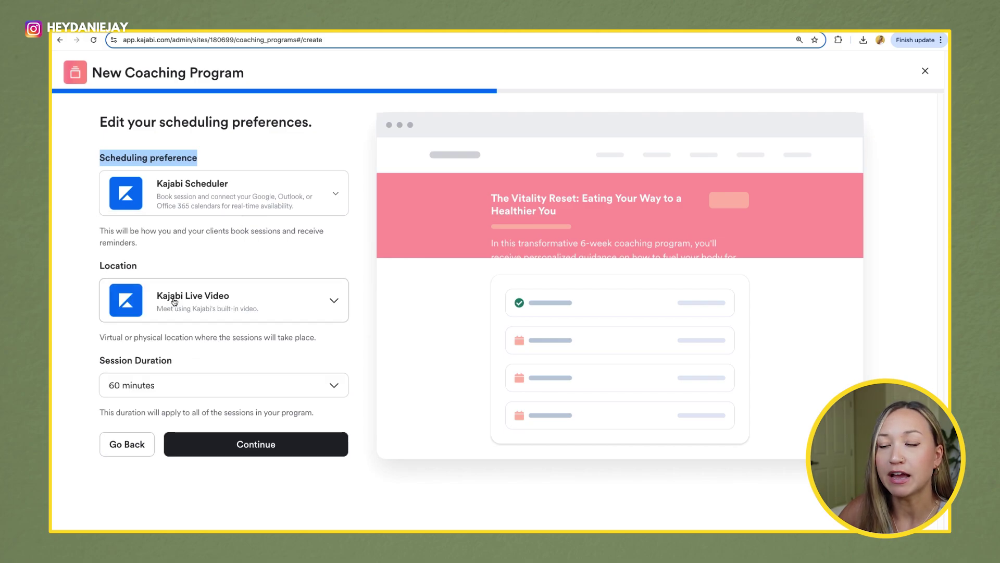
{"action": "left_click", "coordinate": [270, 456]}
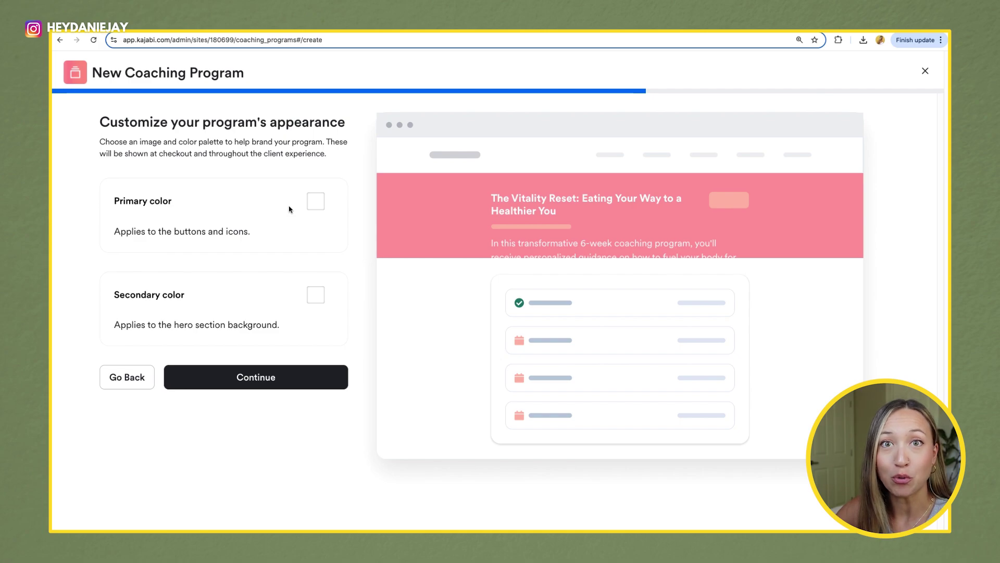
Set the program's primary colour to the pasted brand hex value
{"action": "left_click", "coordinate": [319, 201]}
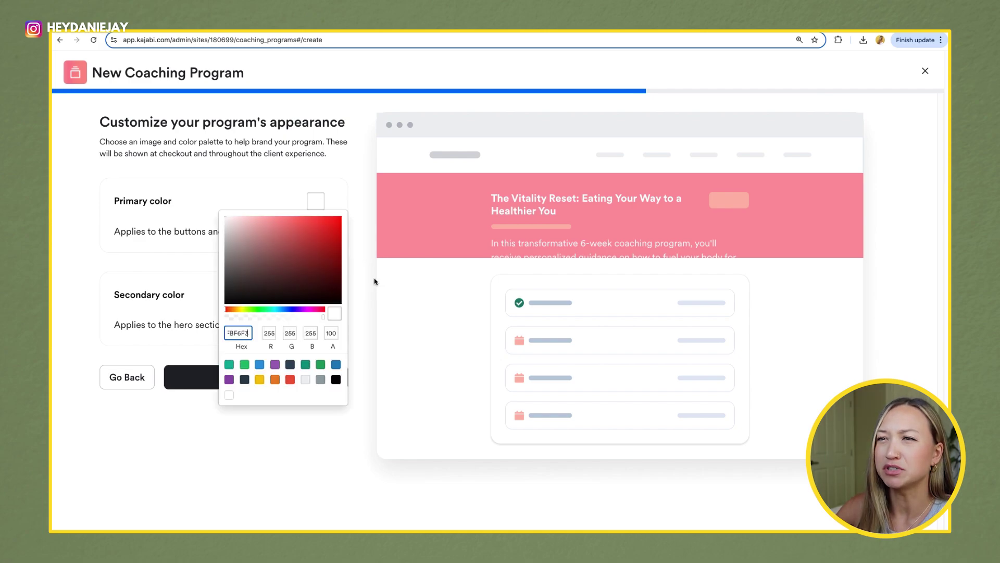
{"action": "left_click", "coordinate": [380, 282]}
{"action": "left_click", "coordinate": [317, 201]}
{"action": "left_click", "coordinate": [245, 334]}
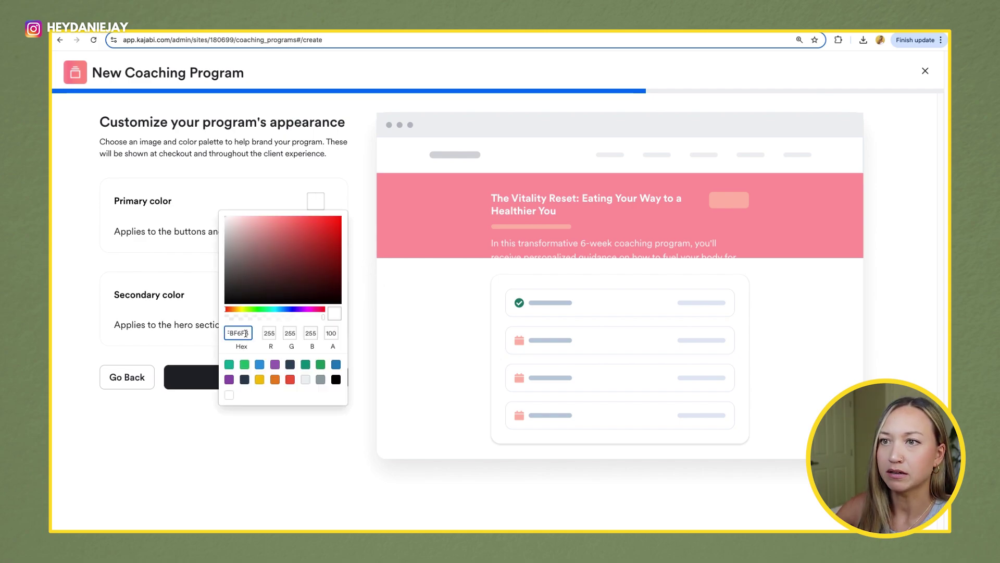
{"action": "type", "text": "FBF6F3"}
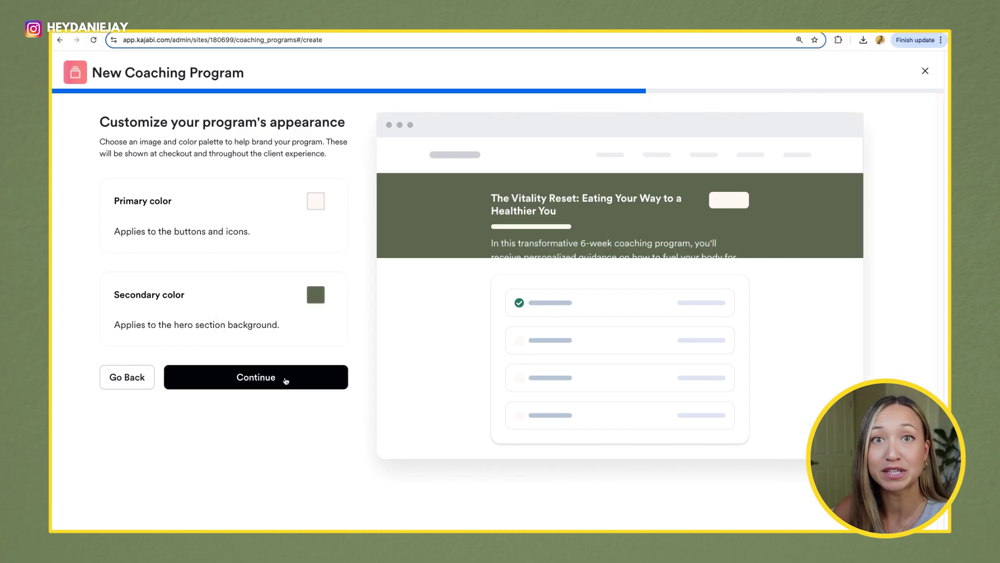
{"action": "left_click", "coordinate": [285, 381]}
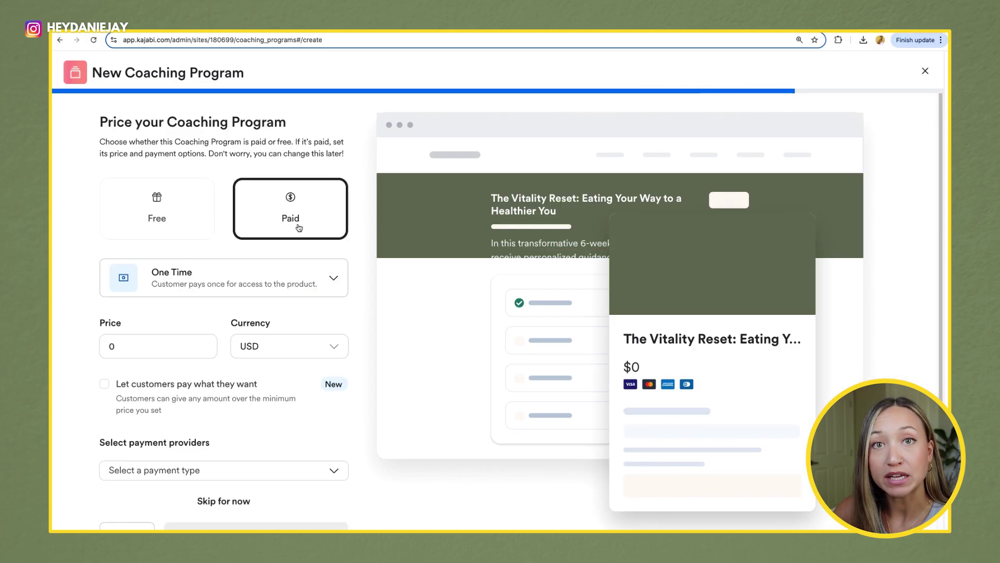
Price the program at $997 through Kajabi Payments and save it
{"action": "left_click", "coordinate": [170, 225]}
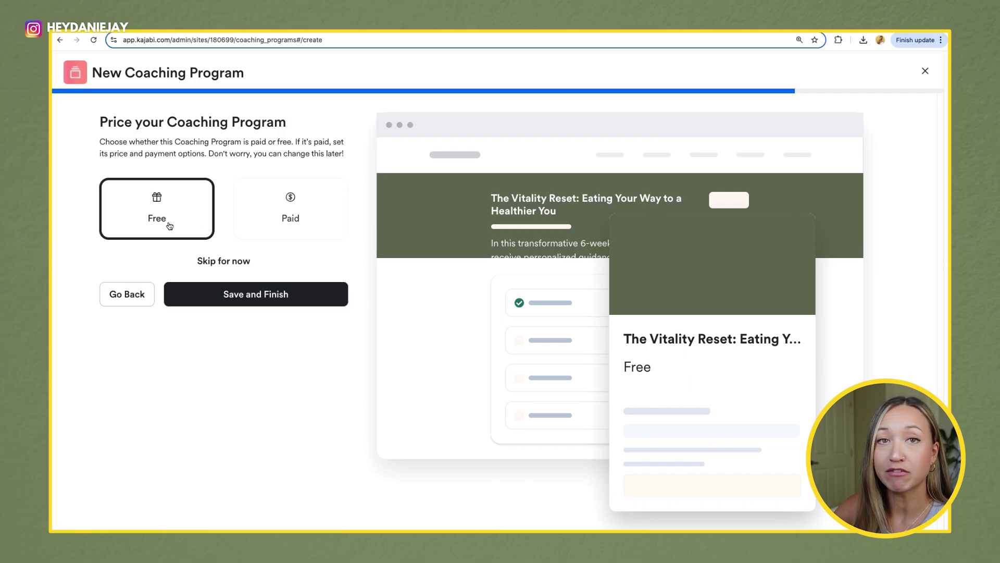
{"action": "left_click", "coordinate": [261, 218]}
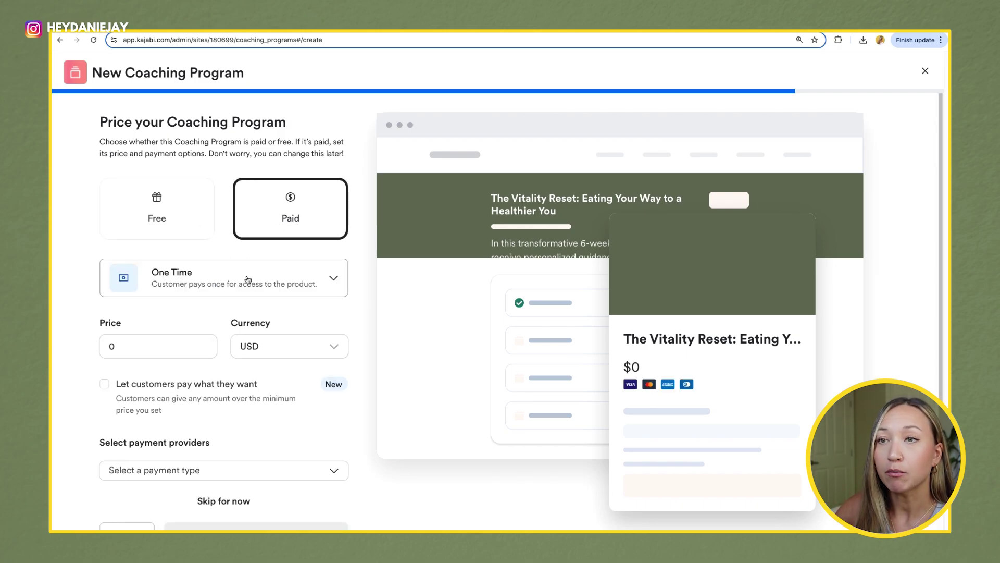
{"action": "double_click", "coordinate": [112, 338]}
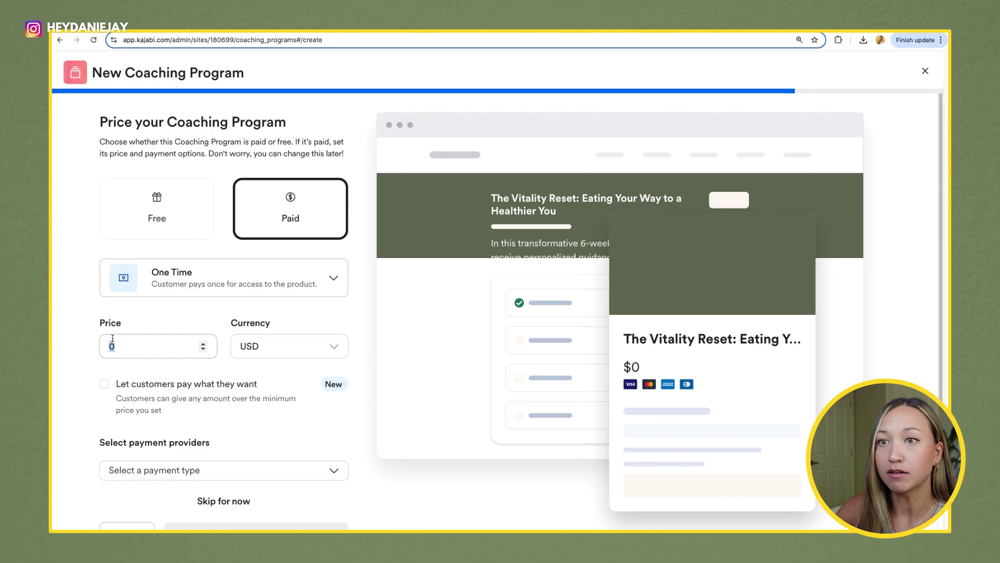
{"action": "type", "text": "997"}
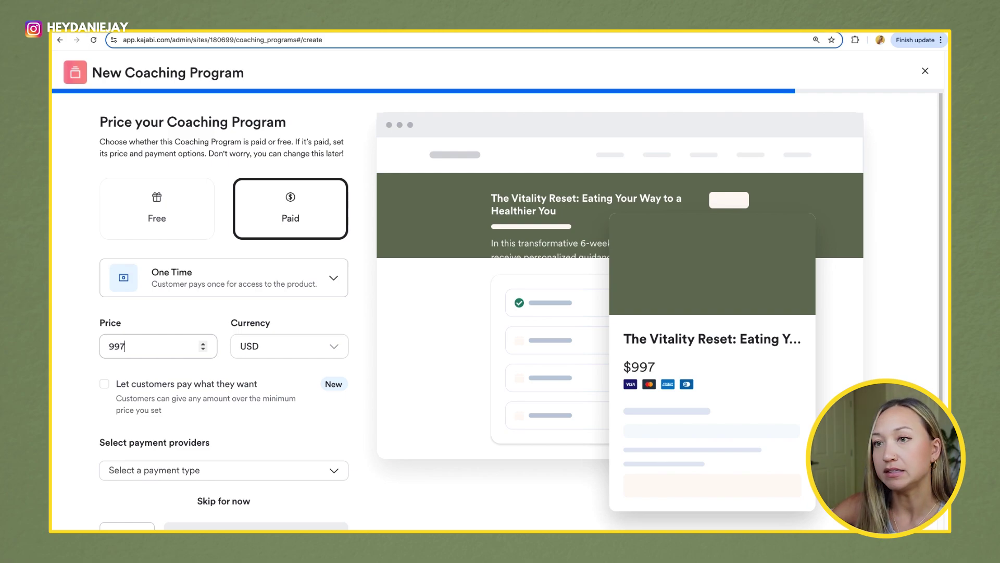
{"action": "scroll", "coordinate": [181, 373], "scroll_direction": "down", "scroll_amount": 1}
{"action": "left_click", "coordinate": [217, 442]}
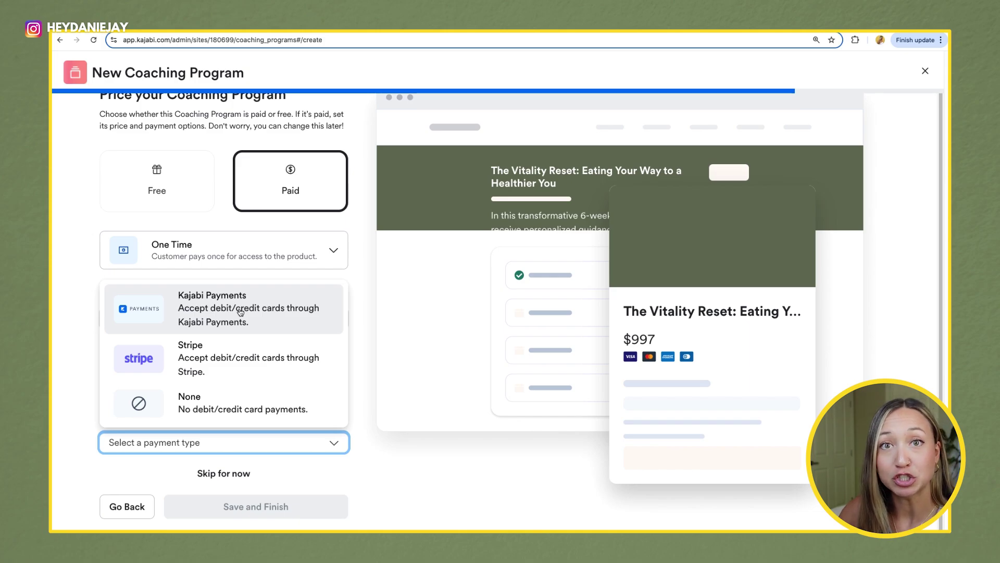
{"action": "left_click", "coordinate": [240, 311]}
{"action": "scroll", "coordinate": [277, 466], "scroll_direction": "down", "scroll_amount": 2}
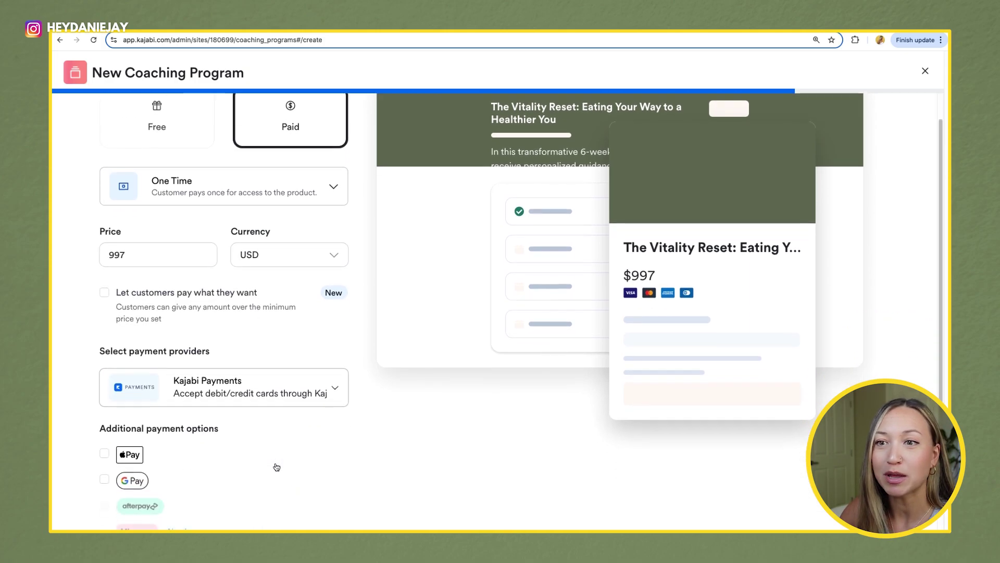
{"action": "scroll", "coordinate": [276, 467], "scroll_direction": "down", "scroll_amount": 3}
{"action": "left_click", "coordinate": [250, 506]}
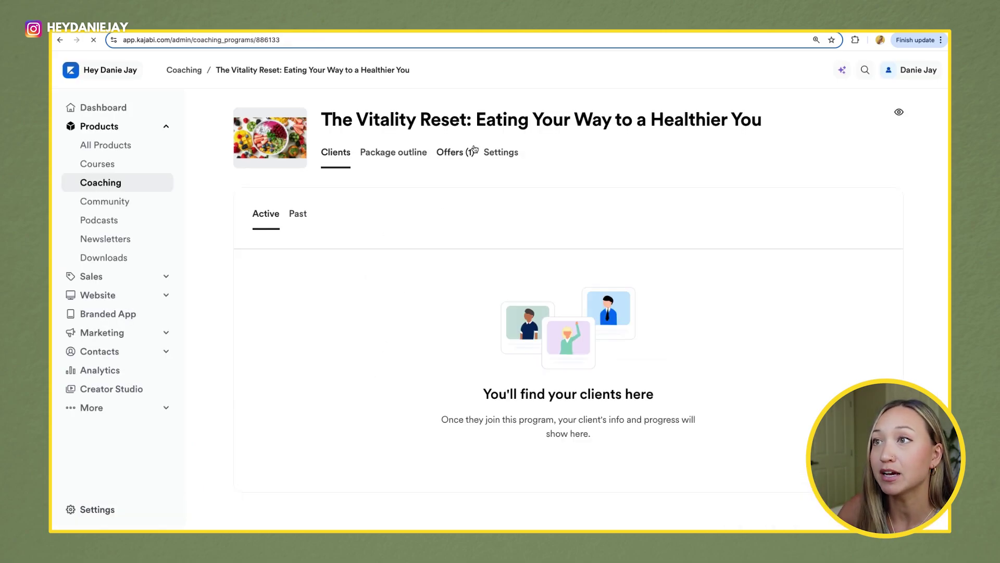
Open Session 1's edit page from the program's Package outline
{"action": "left_click", "coordinate": [454, 158]}
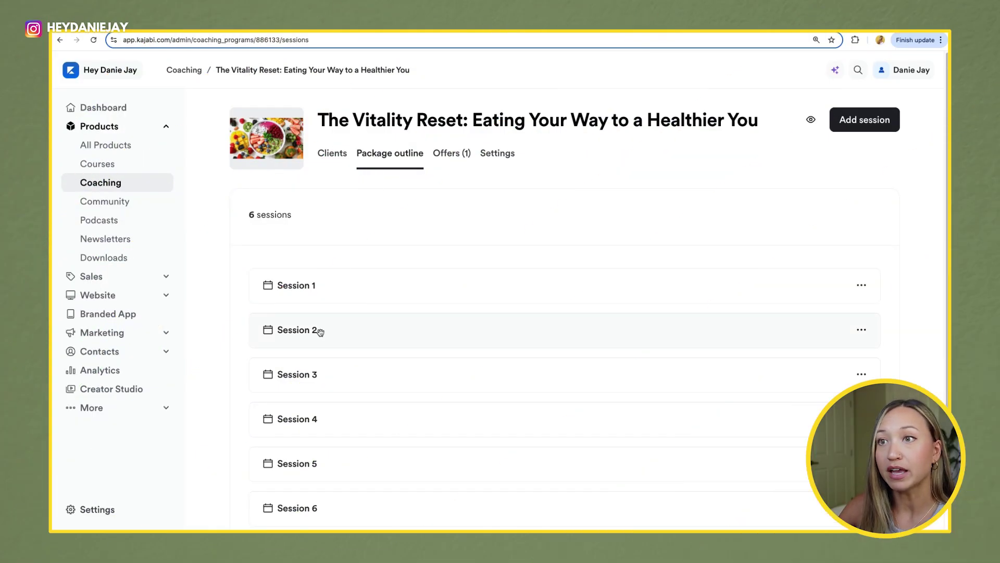
{"action": "scroll", "coordinate": [341, 298], "scroll_direction": "down", "scroll_amount": 2}
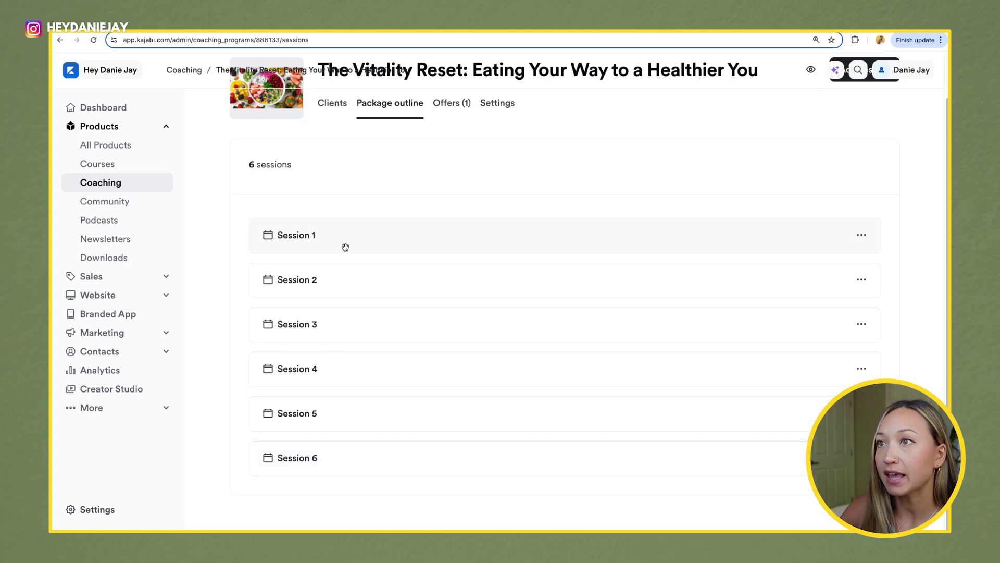
{"action": "left_click", "coordinate": [308, 239]}
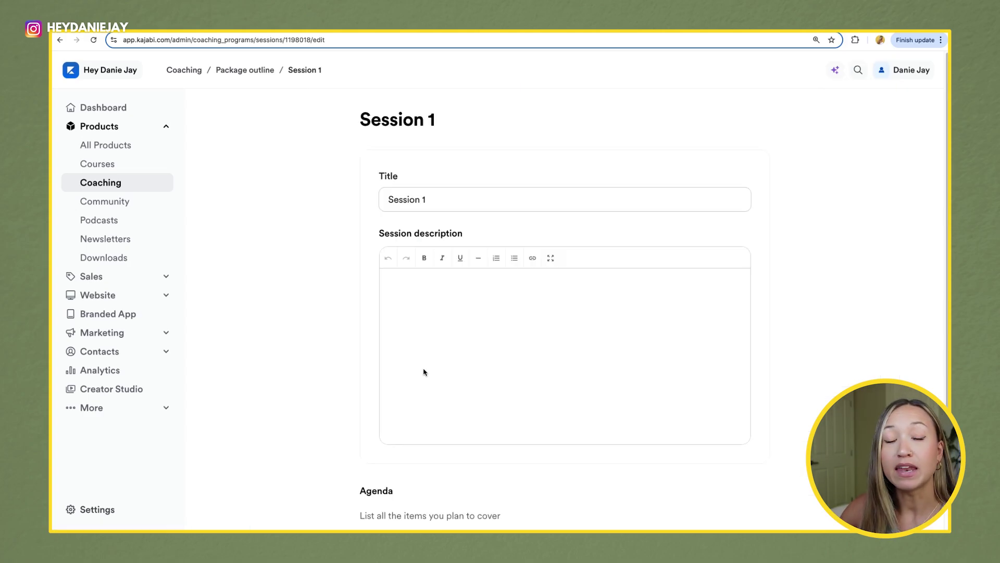
{"action": "scroll", "coordinate": [423, 371], "scroll_direction": "down", "scroll_amount": 3}
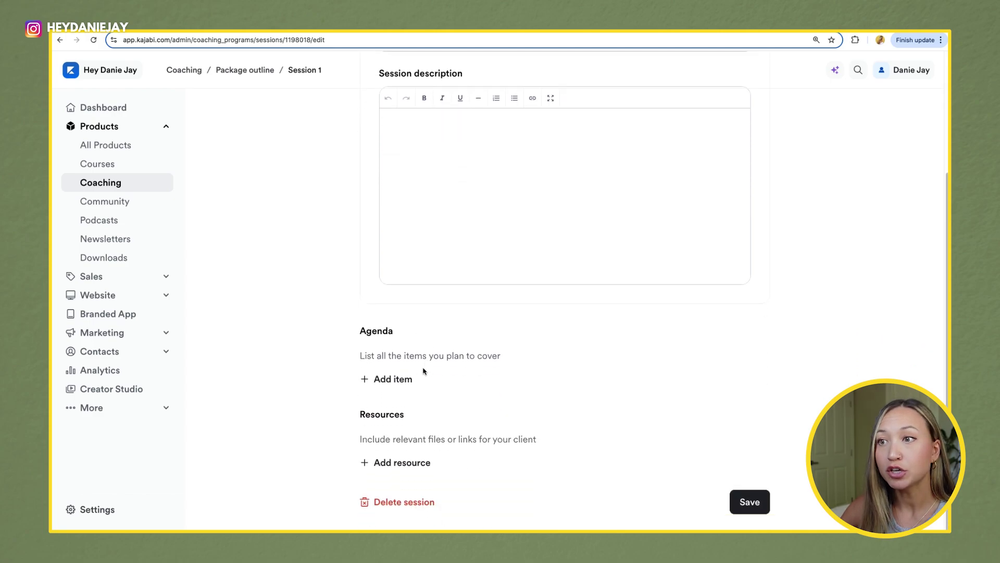
{"action": "scroll", "coordinate": [424, 248], "scroll_direction": "up", "scroll_amount": 3}
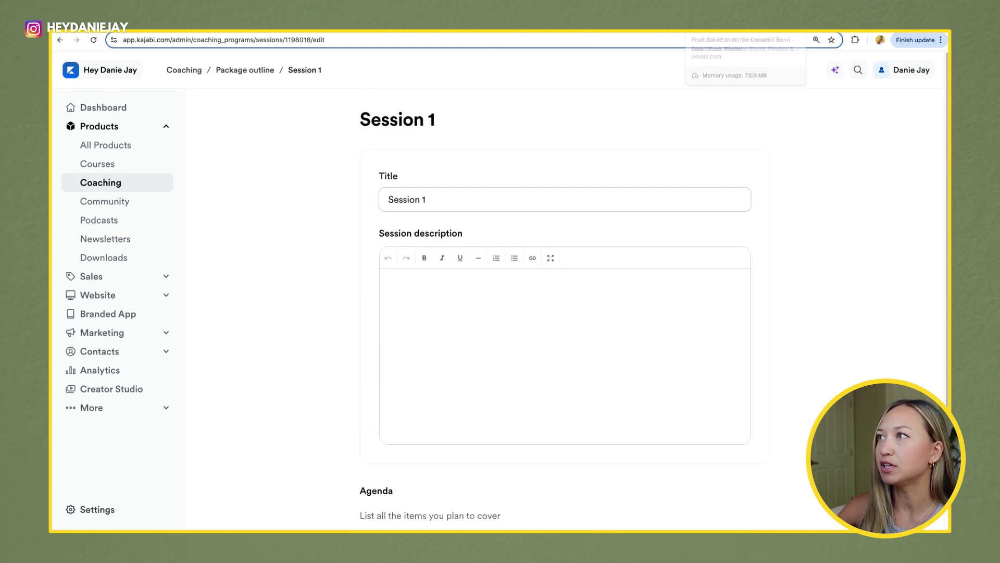
{"action": "key", "text": "ctrl+t"}
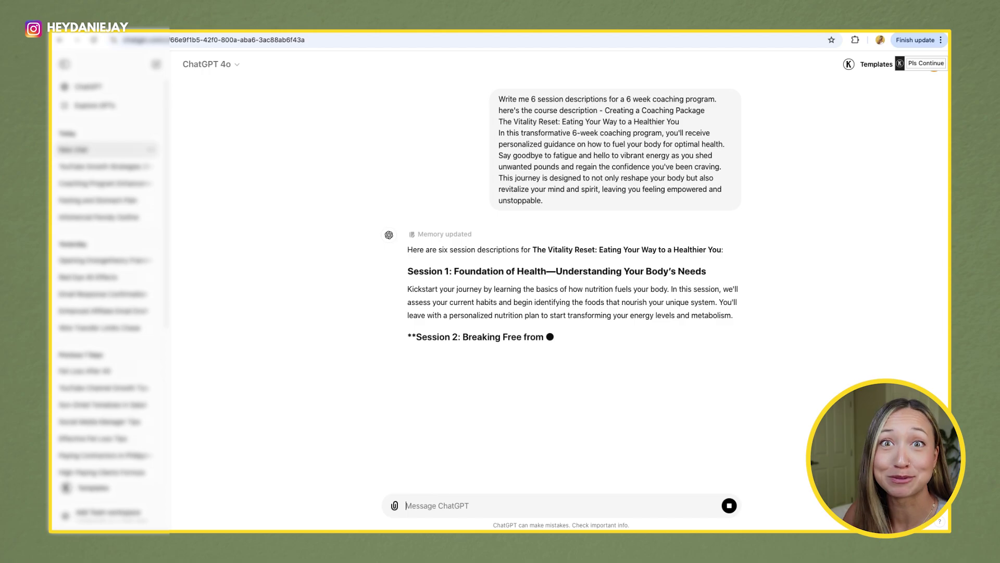
Select the Session 1 description paragraph in ChatGPT's reply
{"action": "triple_click", "coordinate": [521, 302]}
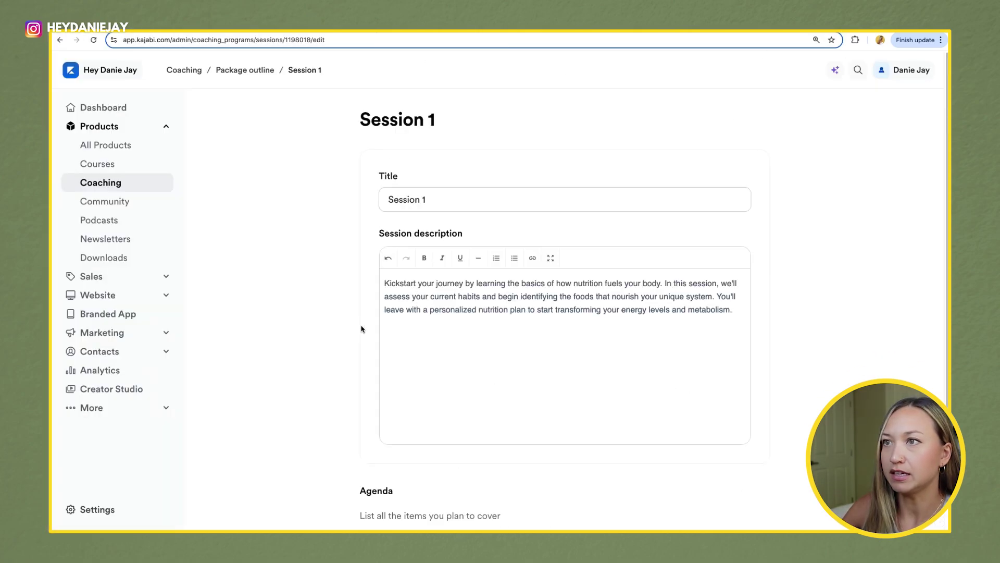
Add the four agenda items to Session 1
{"action": "scroll", "coordinate": [391, 291], "scroll_direction": "down", "scroll_amount": 3}
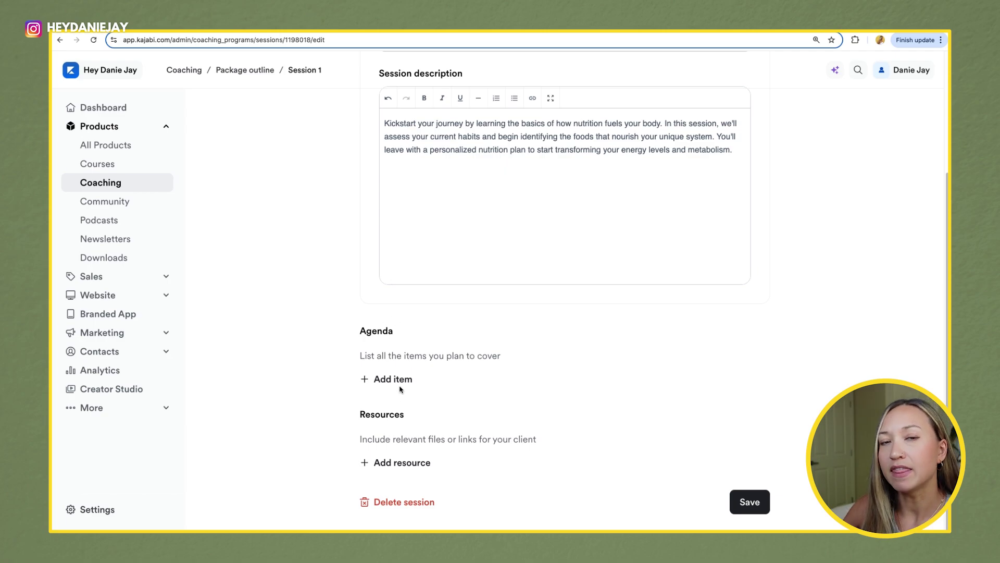
{"action": "left_click", "coordinate": [400, 382]}
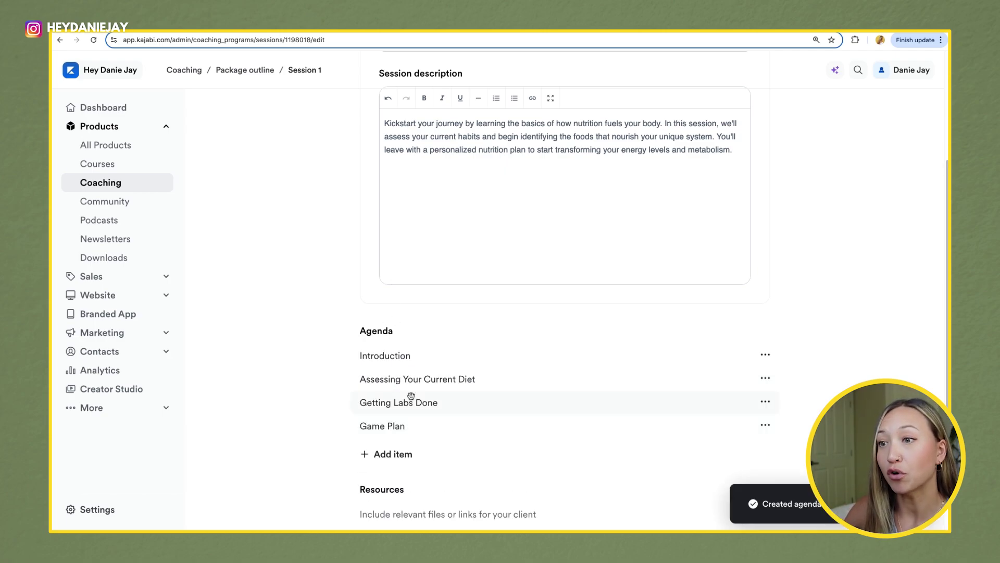
{"action": "scroll", "coordinate": [409, 396], "scroll_direction": "down", "scroll_amount": 2}
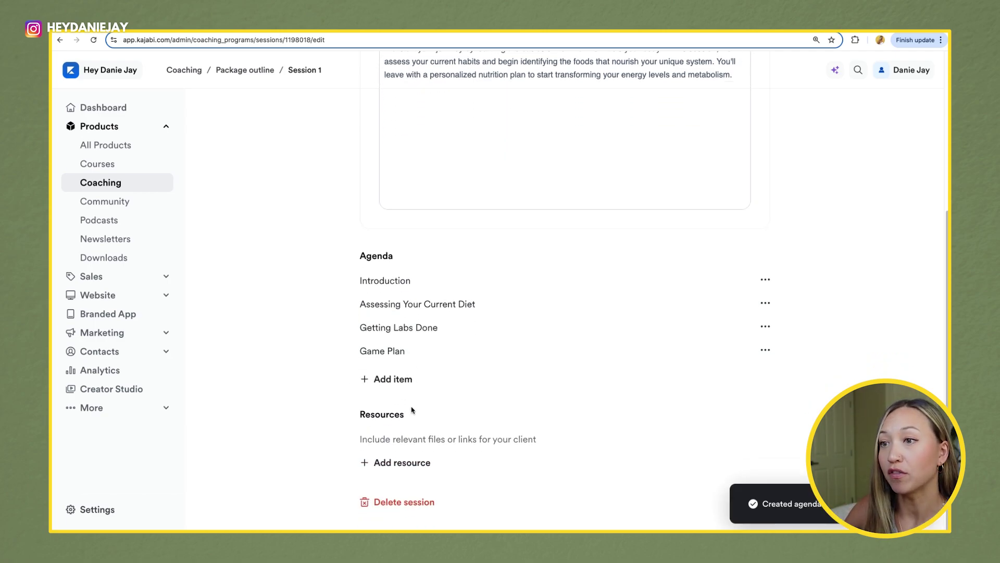
Upload an image resource, rename it 'Meal Plan', and save Session 1
{"action": "left_click", "coordinate": [408, 468]}
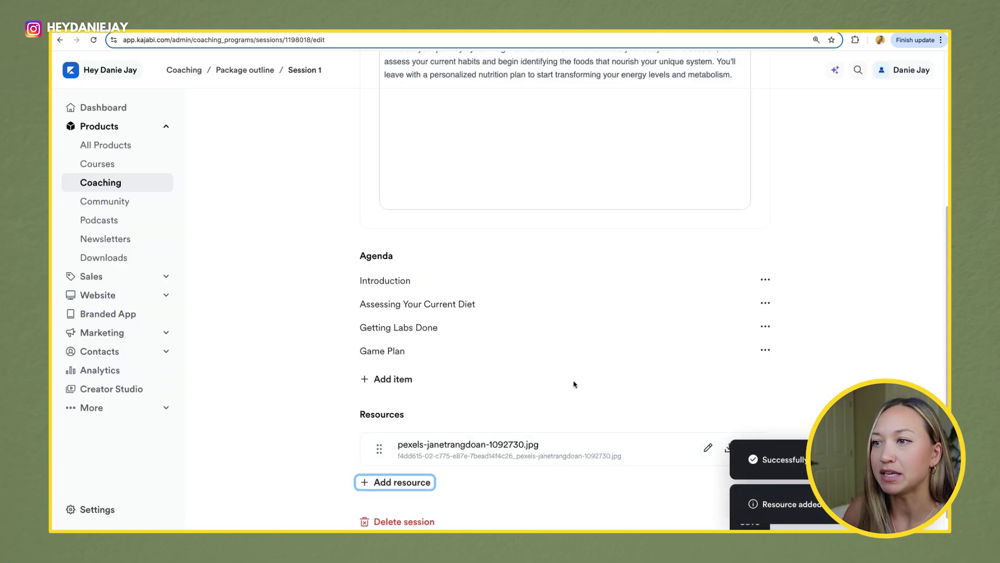
{"action": "scroll", "coordinate": [663, 441], "scroll_direction": "down", "scroll_amount": 1}
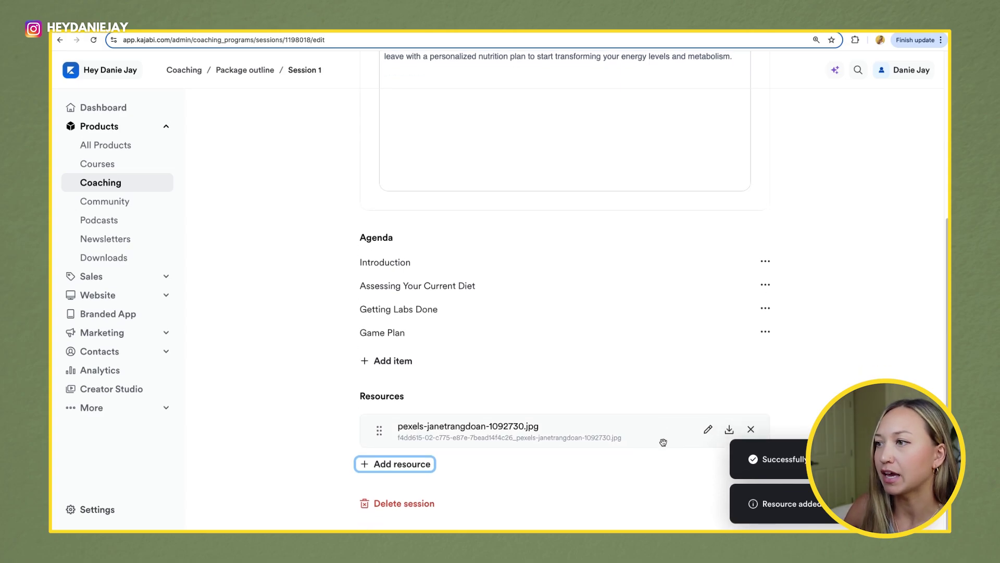
{"action": "left_click", "coordinate": [708, 428]}
{"action": "triple_click", "coordinate": [442, 186]}
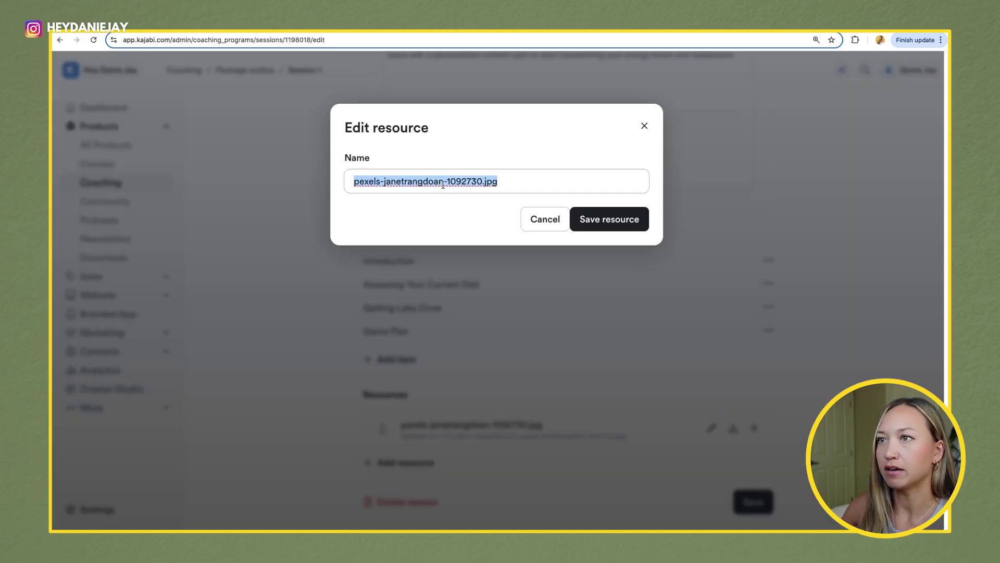
{"action": "type", "text": "Meal Plan"}
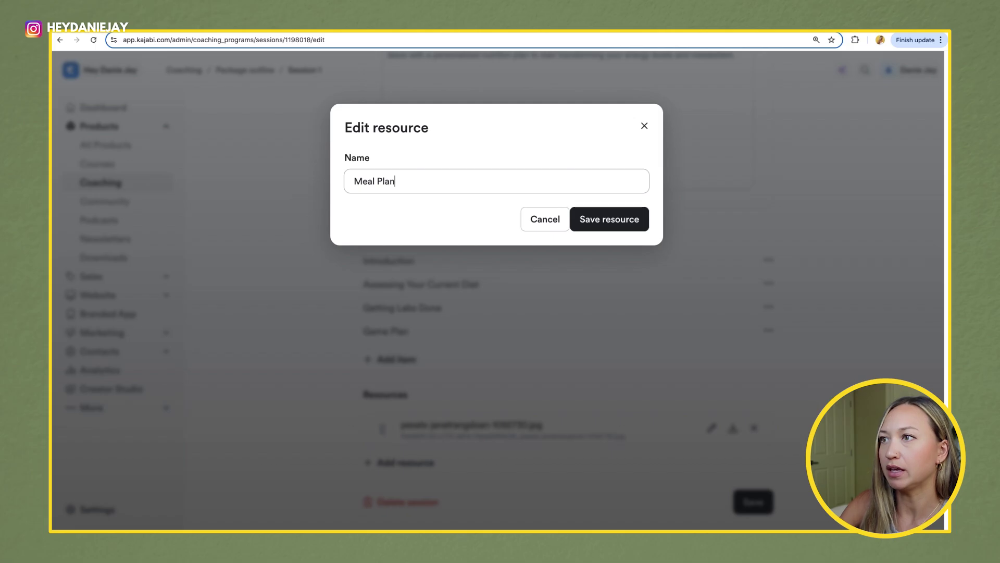
{"action": "left_click", "coordinate": [605, 218]}
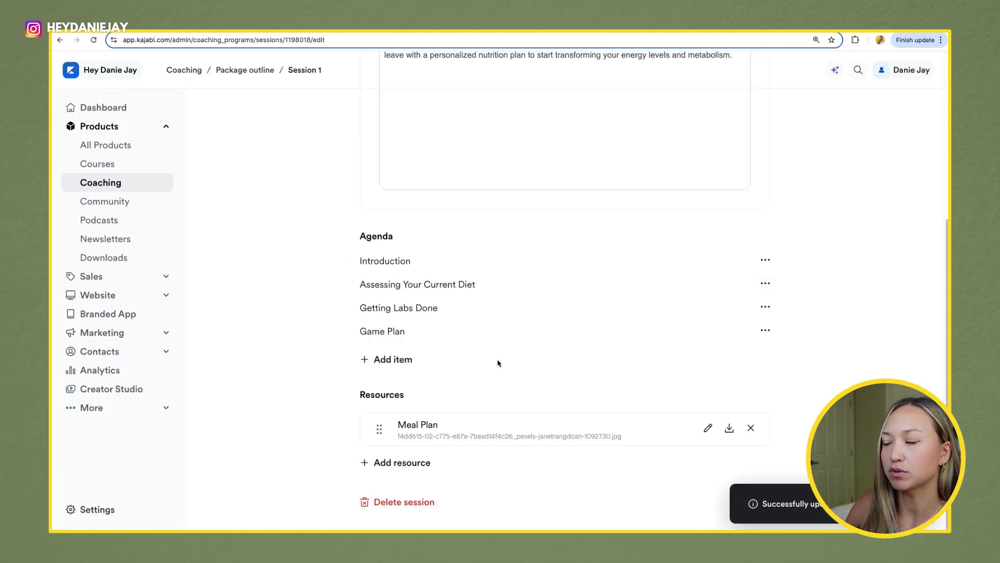
{"action": "scroll", "coordinate": [502, 375], "scroll_direction": "up", "scroll_amount": 5}
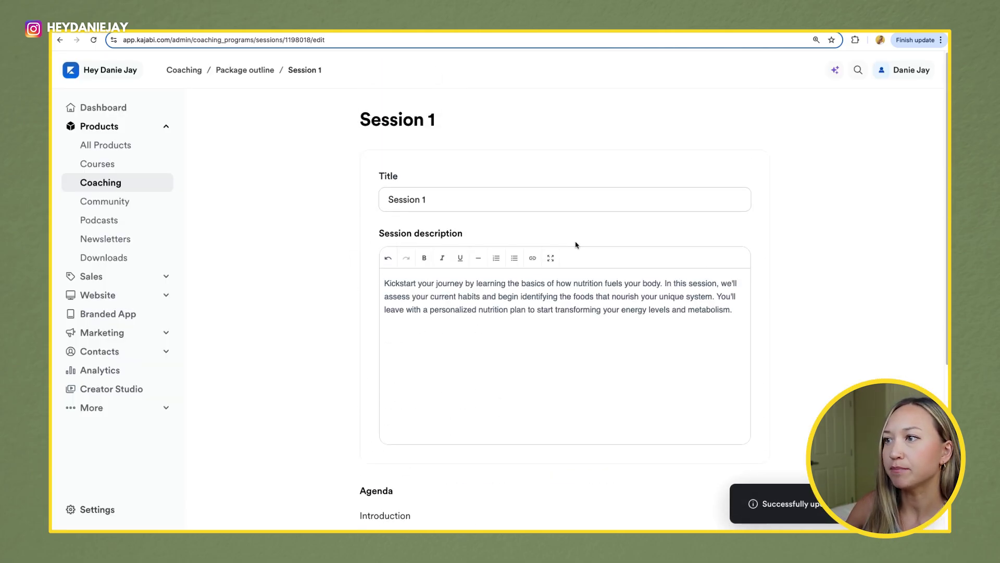
{"action": "scroll", "coordinate": [698, 281], "scroll_direction": "down", "scroll_amount": 5}
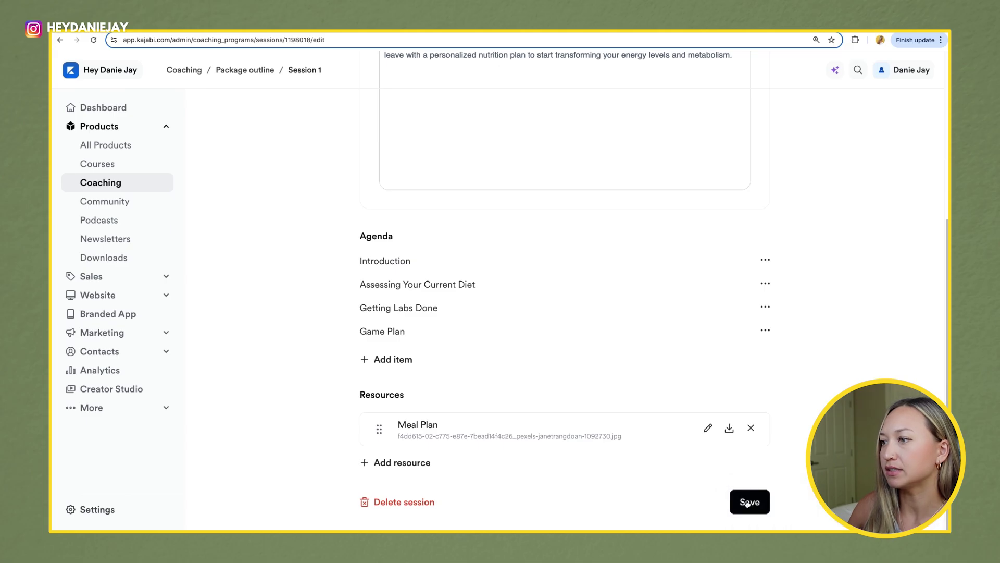
{"action": "left_click", "coordinate": [751, 500]}
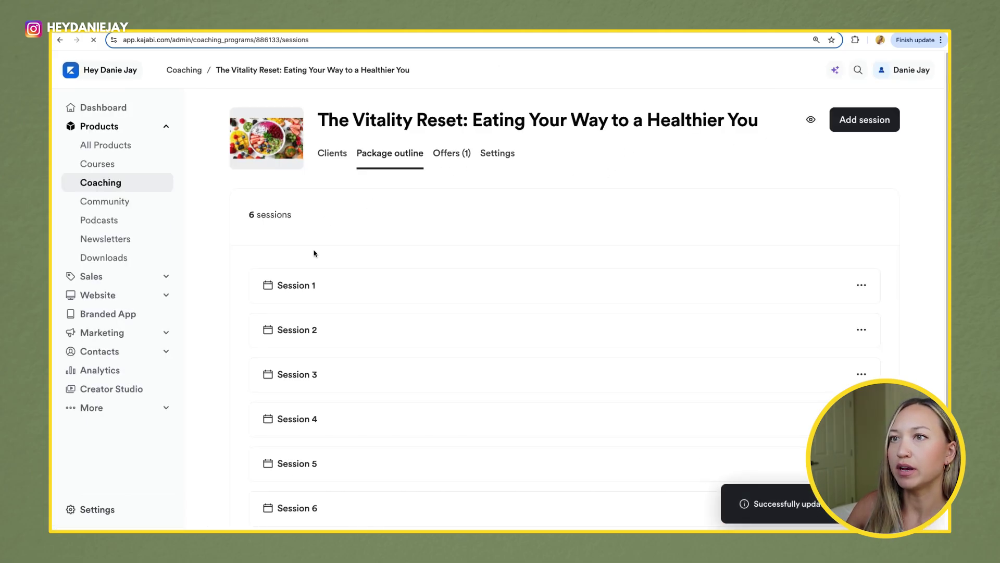
In client preview, tick off all four Session 1 agenda items, from Introduction to Game Plan
{"action": "left_click", "coordinate": [811, 120]}
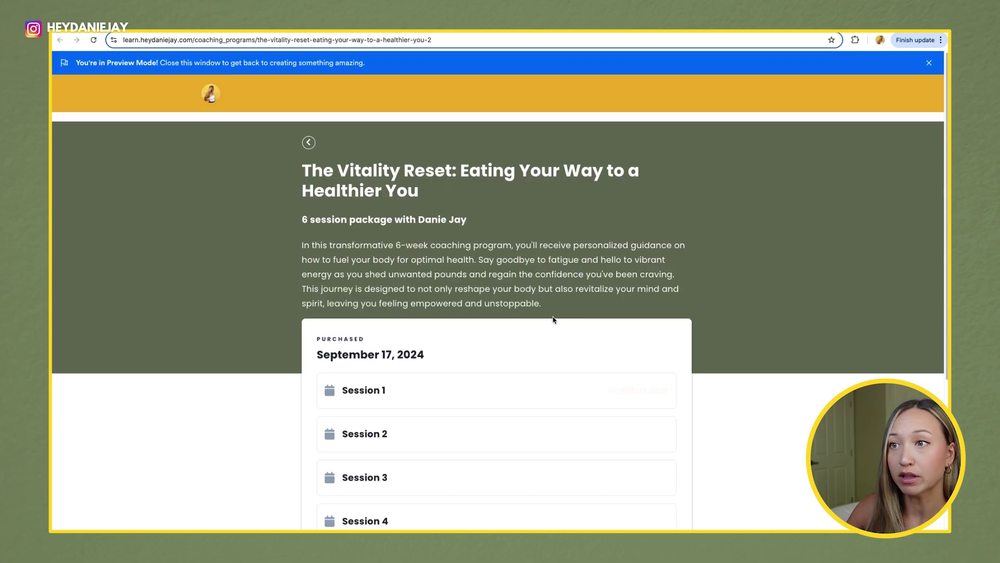
{"action": "scroll", "coordinate": [553, 319], "scroll_direction": "down", "scroll_amount": 3}
{"action": "left_click", "coordinate": [391, 254]}
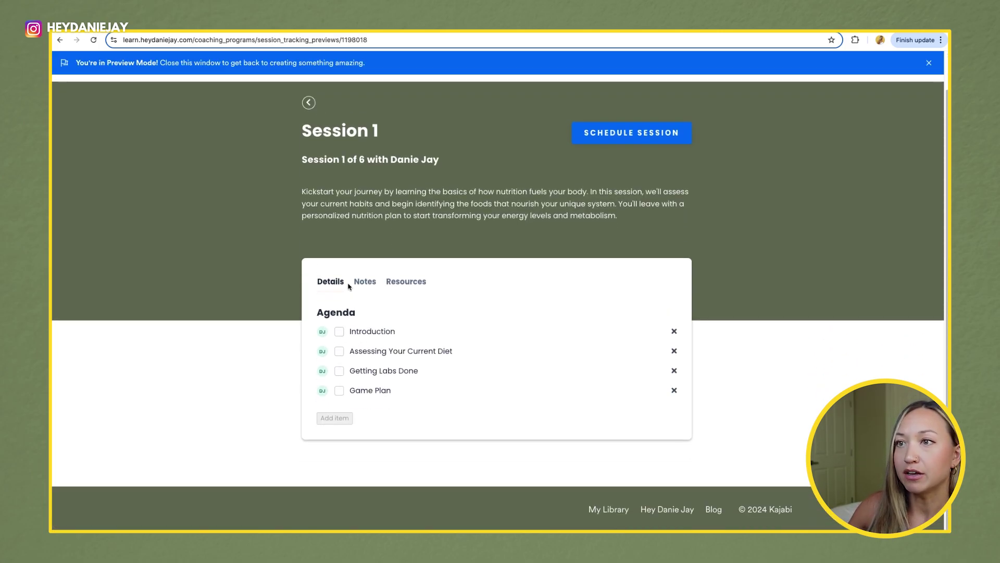
{"action": "left_click", "coordinate": [339, 332]}
{"action": "left_click", "coordinate": [339, 351]}
{"action": "left_click", "coordinate": [339, 371]}
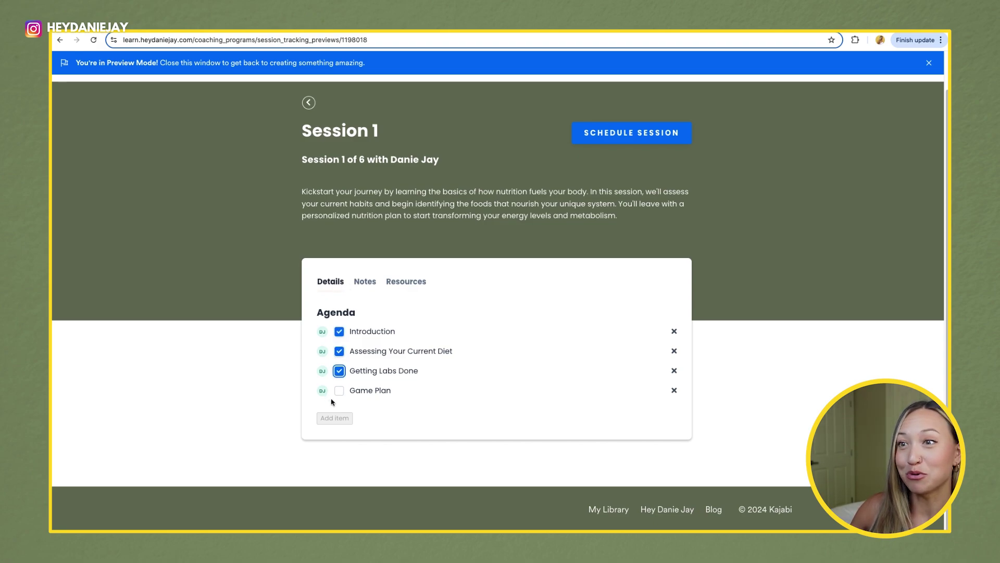
{"action": "left_click", "coordinate": [339, 390]}
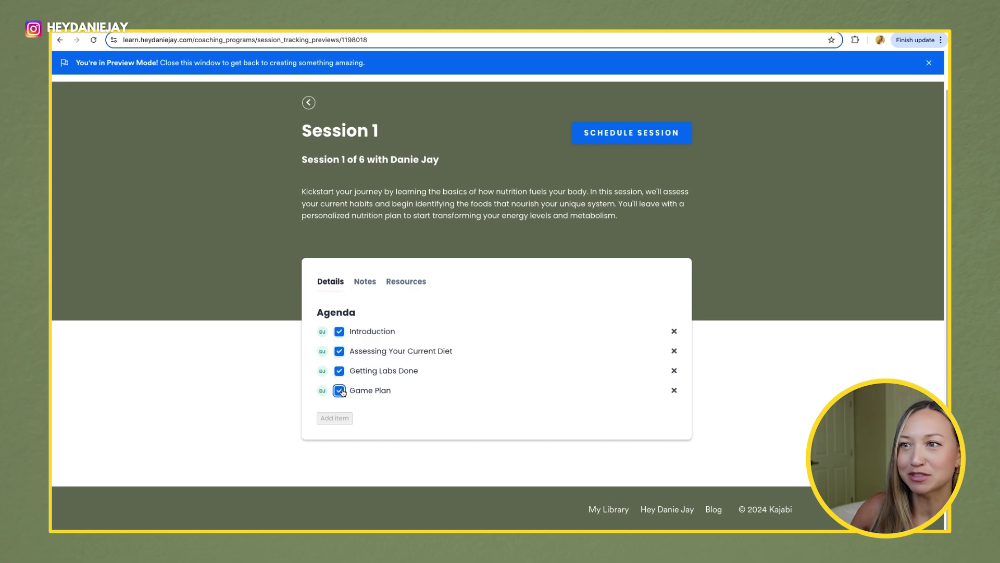
Look over the session's Notes and Resources tabs
{"action": "left_click", "coordinate": [363, 285]}
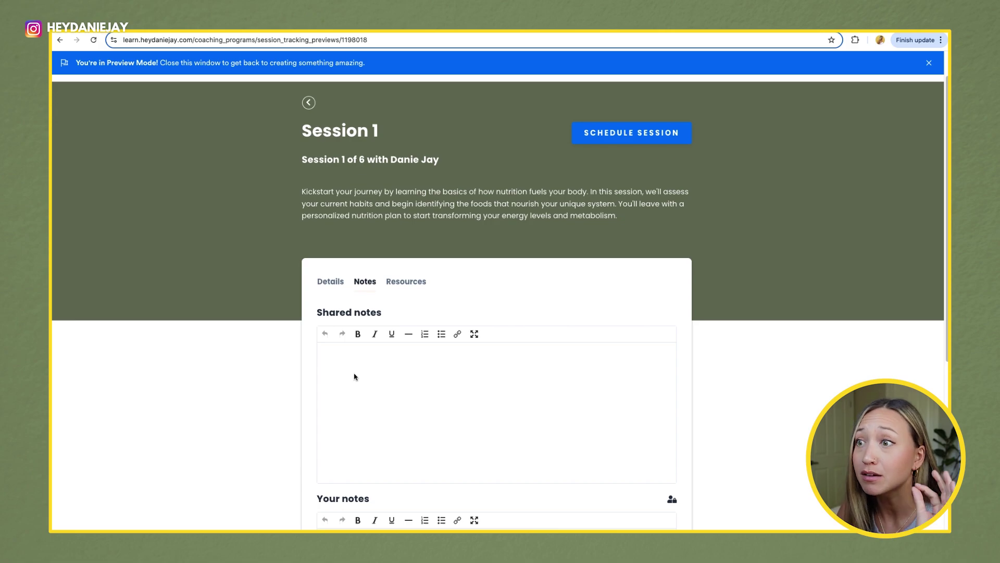
{"action": "scroll", "coordinate": [355, 376], "scroll_direction": "down", "scroll_amount": 3}
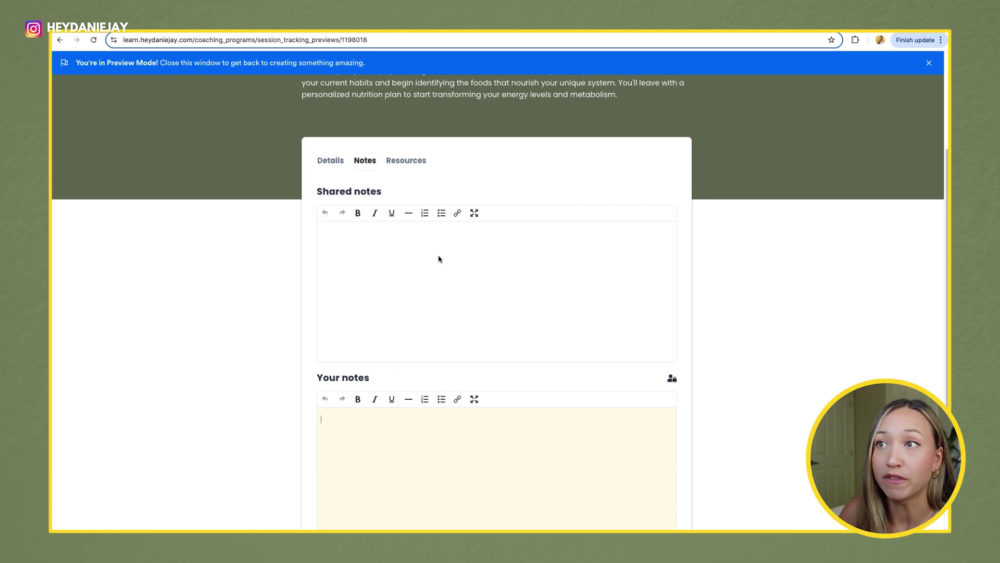
{"action": "left_click", "coordinate": [407, 160]}
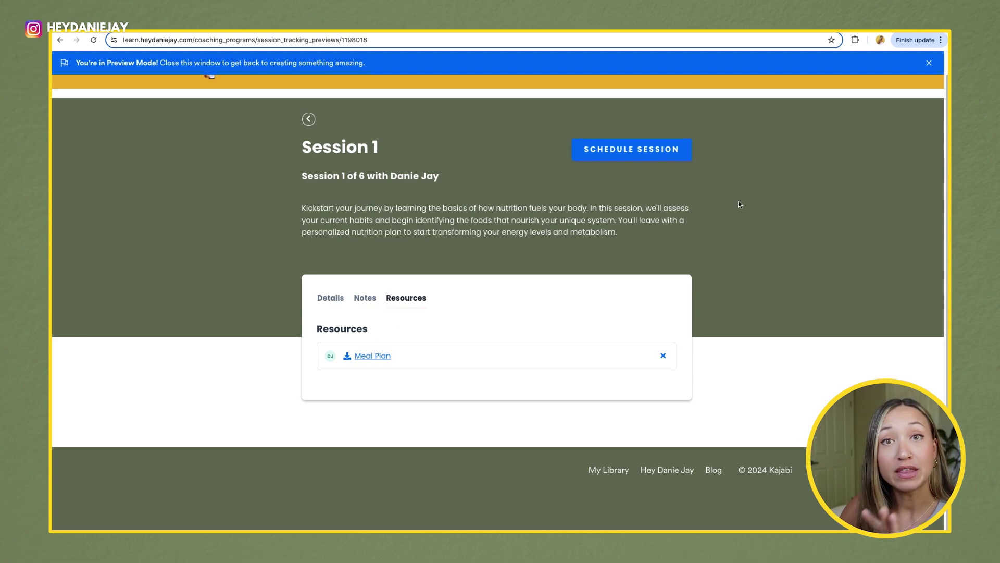
Book the session for Wednesday, September 25 at 11:00 AM
{"action": "left_click", "coordinate": [644, 155]}
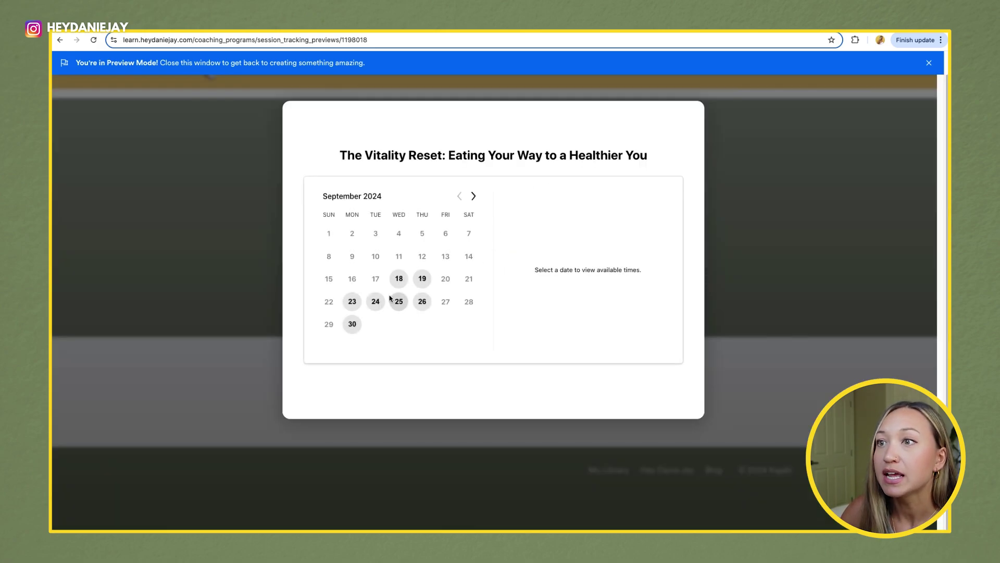
{"action": "left_click", "coordinate": [398, 302]}
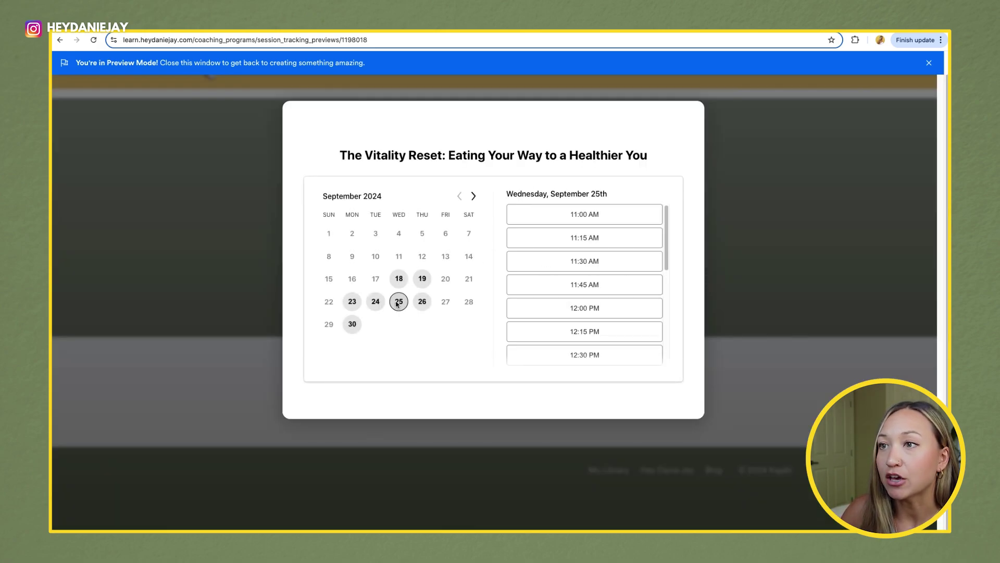
{"action": "left_click", "coordinate": [583, 215]}
{"action": "left_click", "coordinate": [617, 218]}
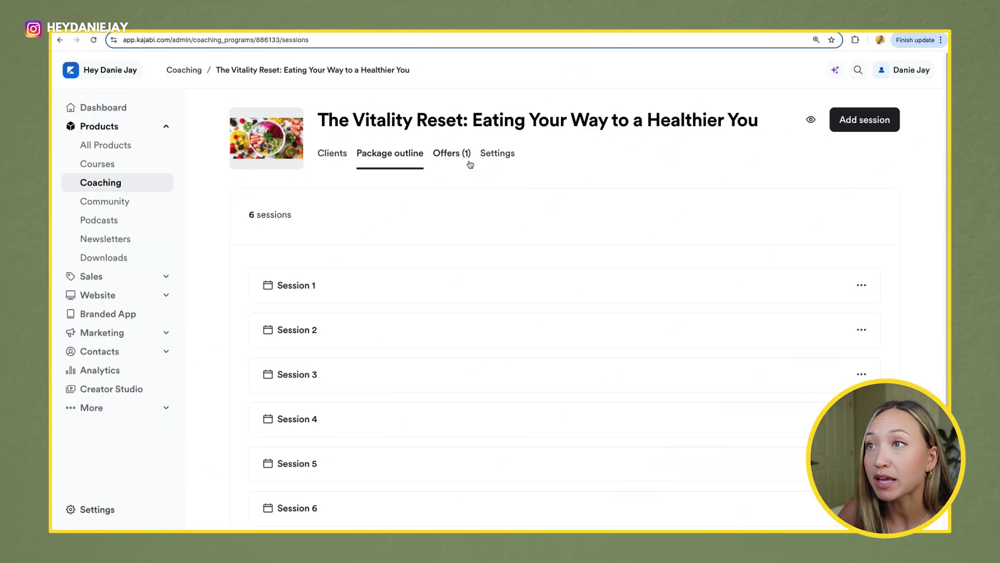
Open The Vitality Reset $997.00 offer and look at its checkout page preview
{"action": "left_click", "coordinate": [458, 155]}
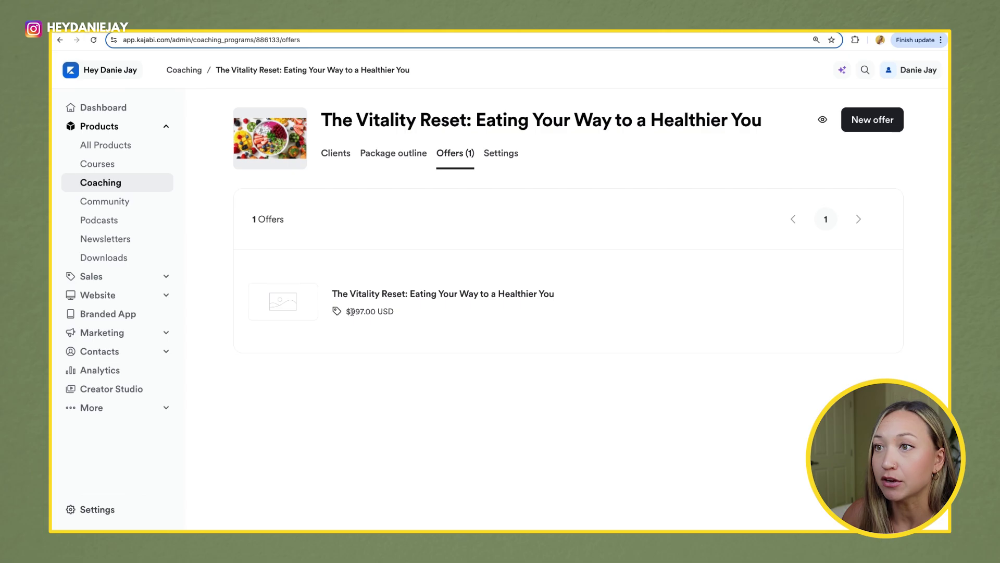
{"action": "left_click", "coordinate": [406, 296]}
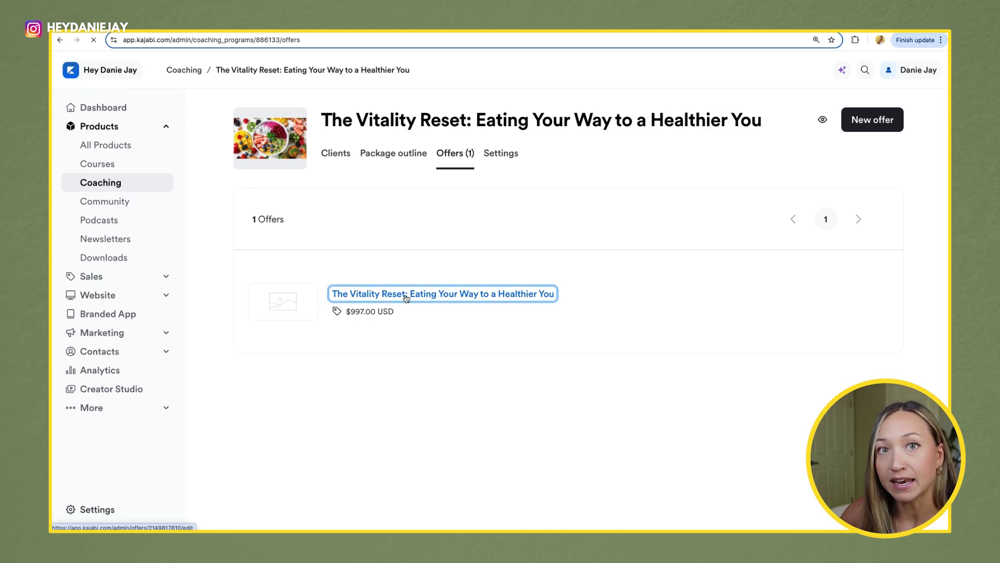
{"action": "scroll", "coordinate": [406, 308], "scroll_direction": "down", "scroll_amount": 2}
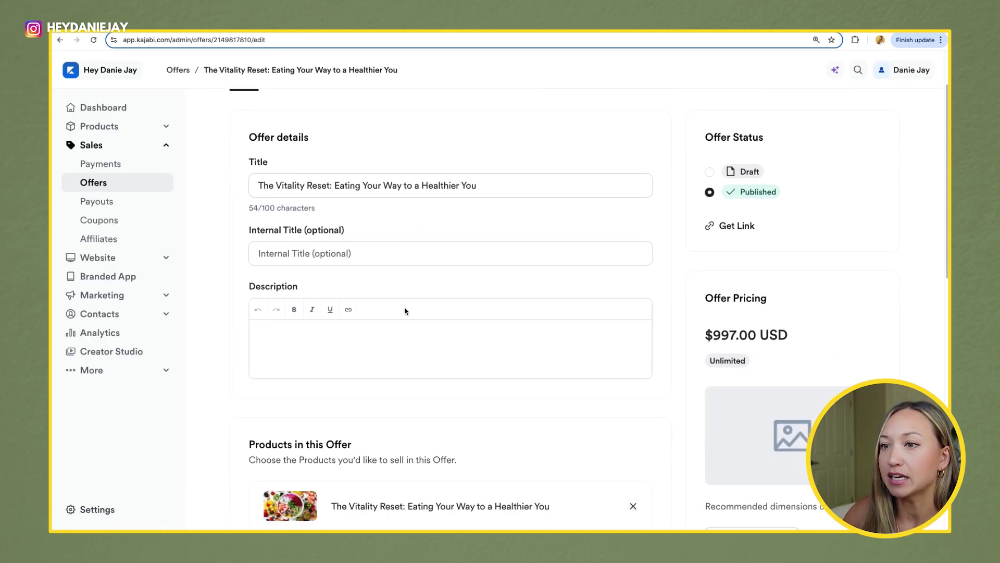
{"action": "scroll", "coordinate": [406, 311], "scroll_direction": "down", "scroll_amount": 5}
{"action": "scroll", "coordinate": [405, 311], "scroll_direction": "up", "scroll_amount": 5}
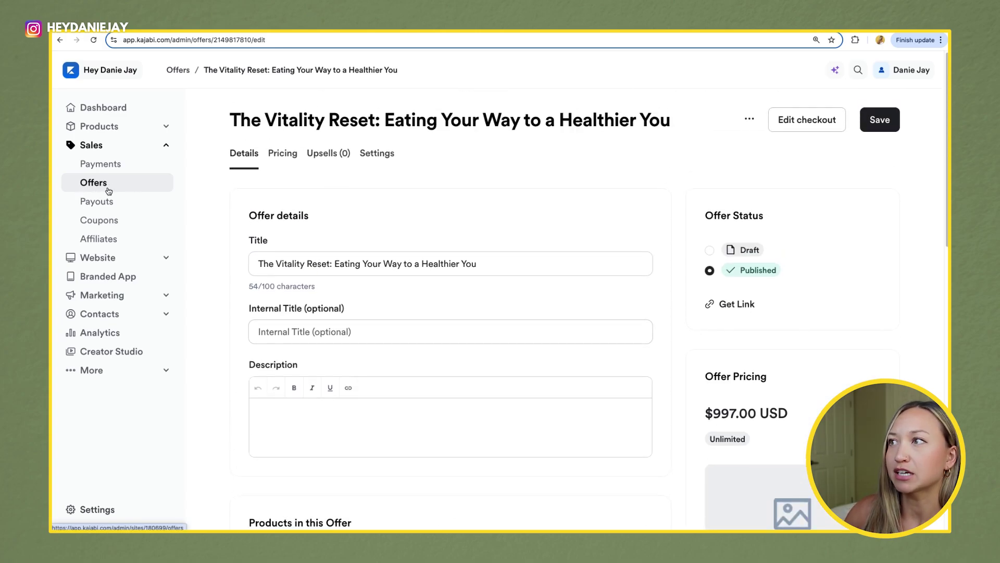
{"action": "left_click", "coordinate": [749, 119]}
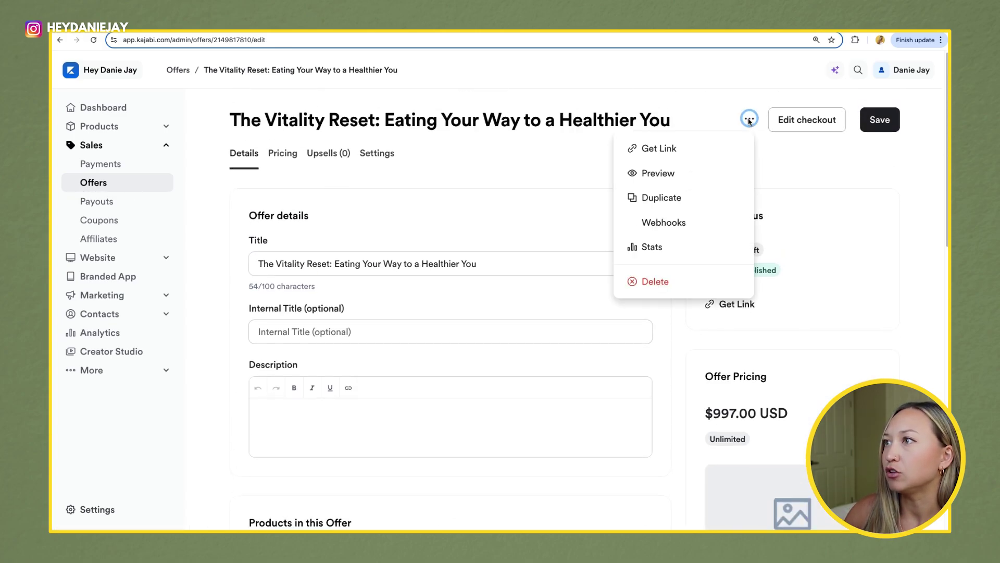
{"action": "left_click", "coordinate": [689, 177]}
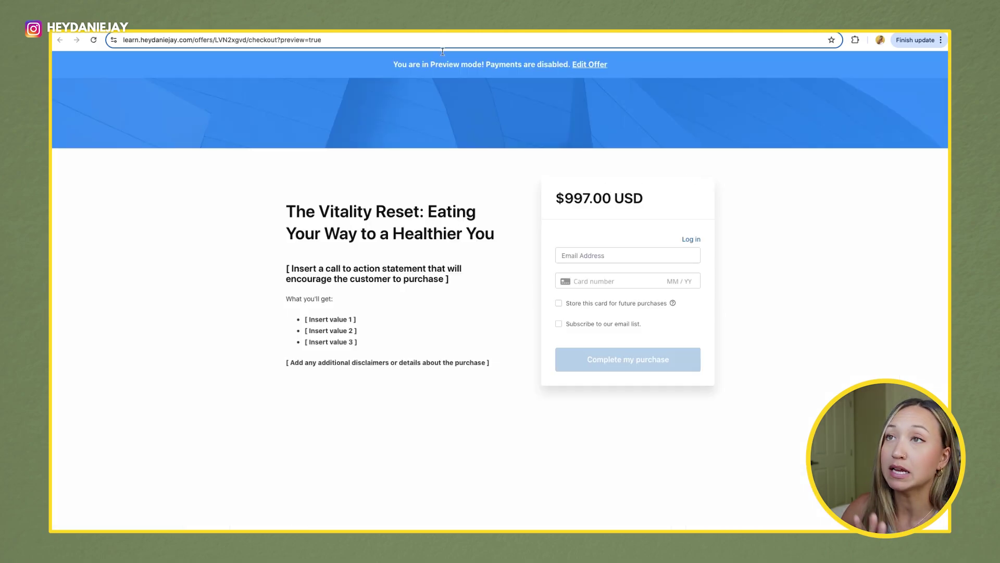
{"action": "key", "text": "ctrl+w"}
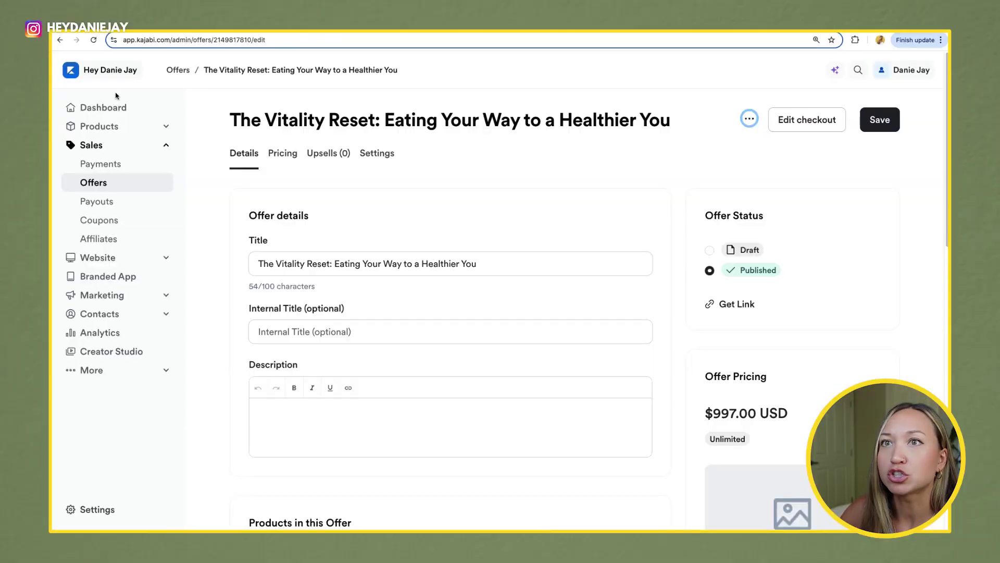
Start a new offer for the program and check which products it includes
{"action": "left_click", "coordinate": [60, 39]}
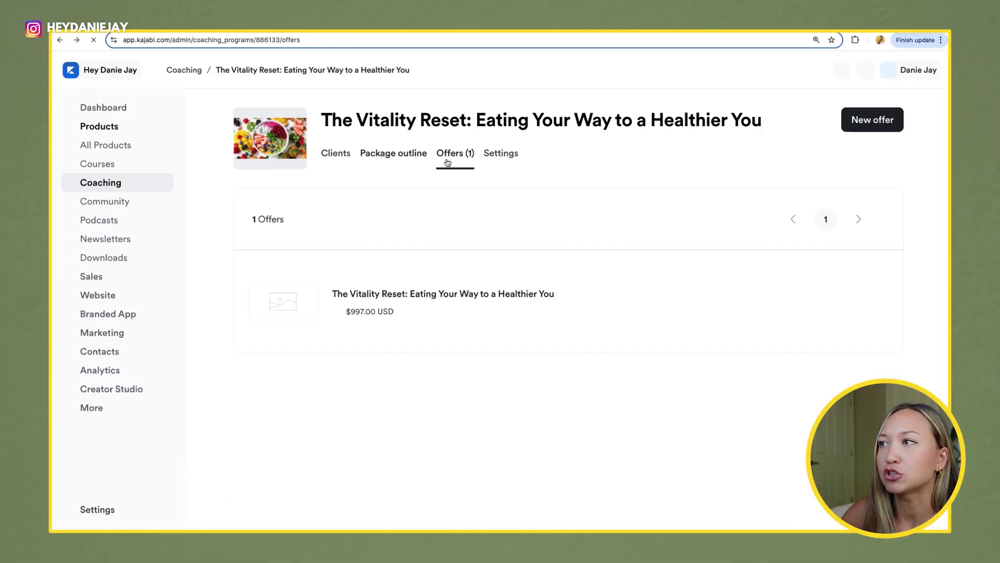
{"action": "left_click", "coordinate": [875, 123]}
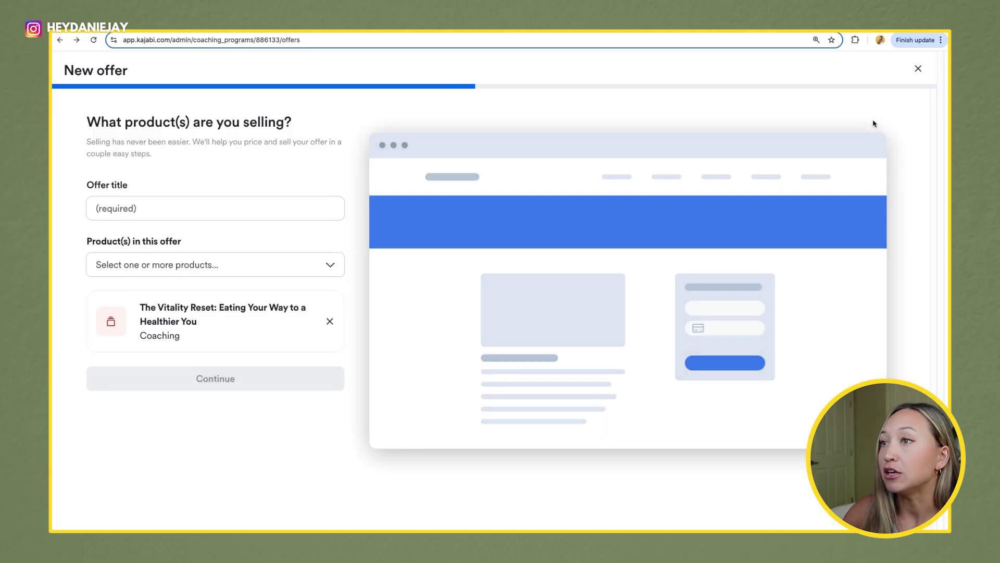
{"action": "left_click", "coordinate": [151, 210]}
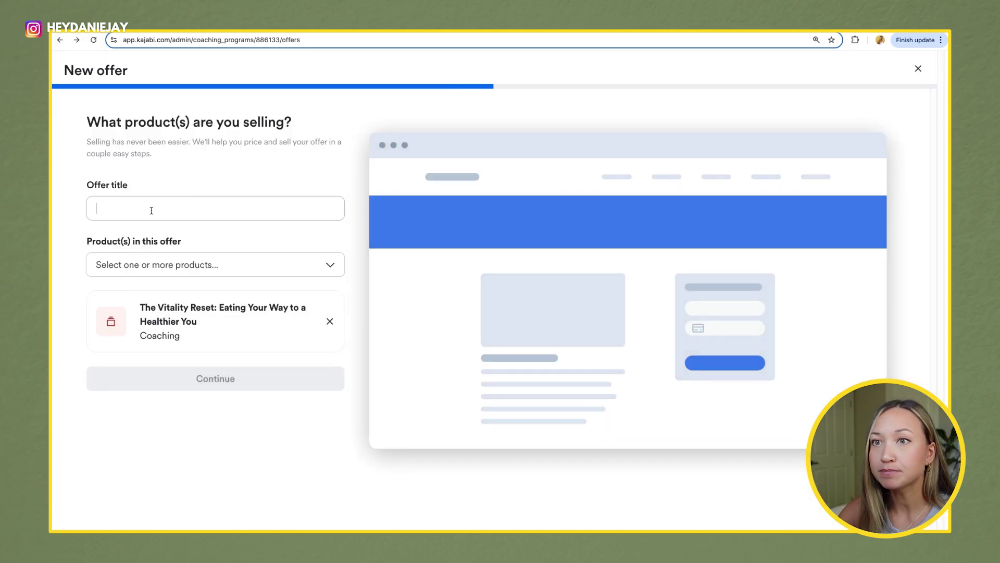
{"action": "left_click", "coordinate": [212, 273]}
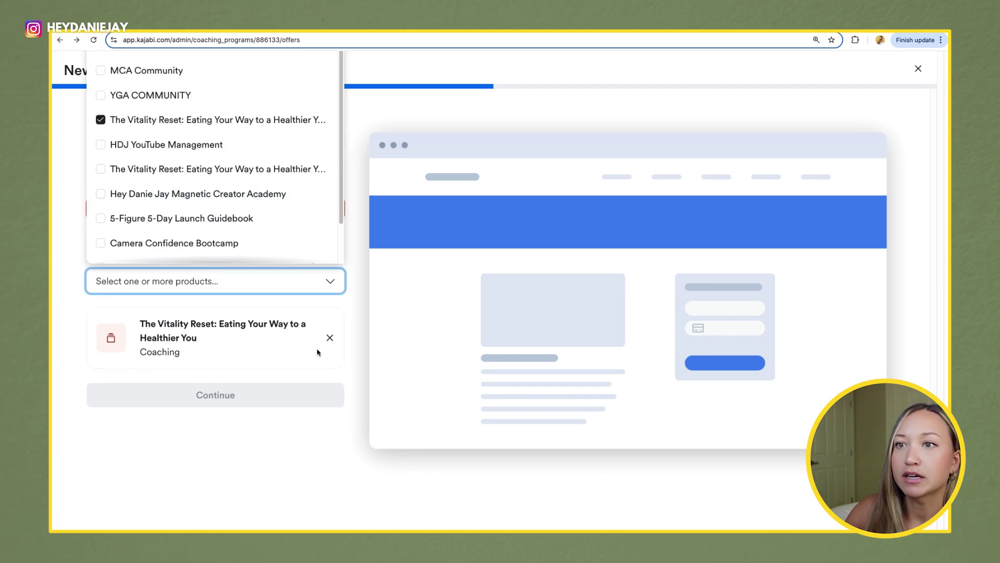
{"action": "left_click", "coordinate": [359, 309]}
Name the offer 'Payment Plan' and set its payment type to Multi-pay
{"action": "left_click", "coordinate": [180, 208]}
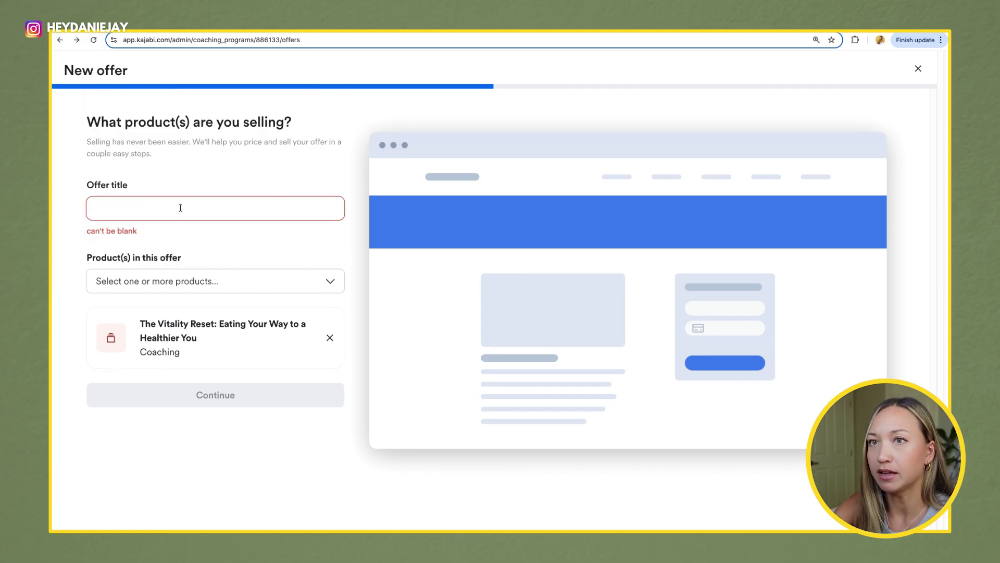
{"action": "type", "text": "Payment Plan"}
{"action": "left_click", "coordinate": [107, 392]}
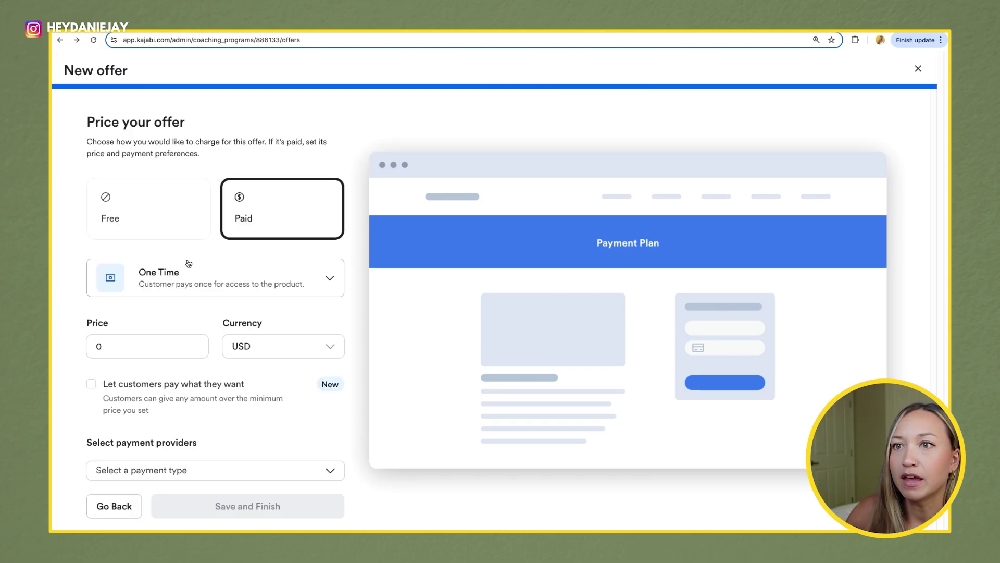
{"action": "left_click", "coordinate": [213, 282]}
{"action": "left_click", "coordinate": [192, 325]}
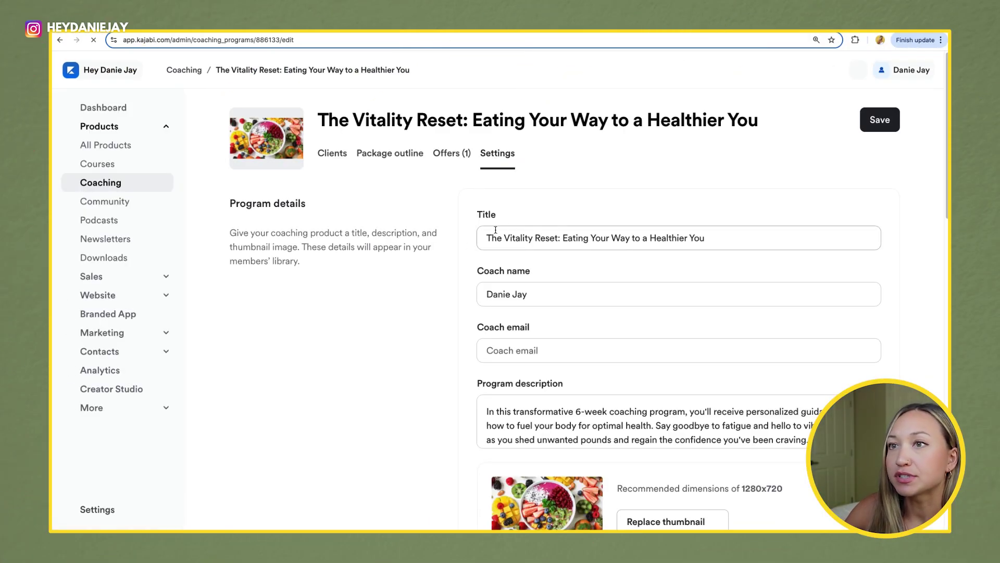
Switch on the Kajabi Live Recording auto-upload toggle in the program settings
{"action": "scroll", "coordinate": [457, 253], "scroll_direction": "down", "scroll_amount": 2}
{"action": "scroll", "coordinate": [457, 253], "scroll_direction": "down", "scroll_amount": 7}
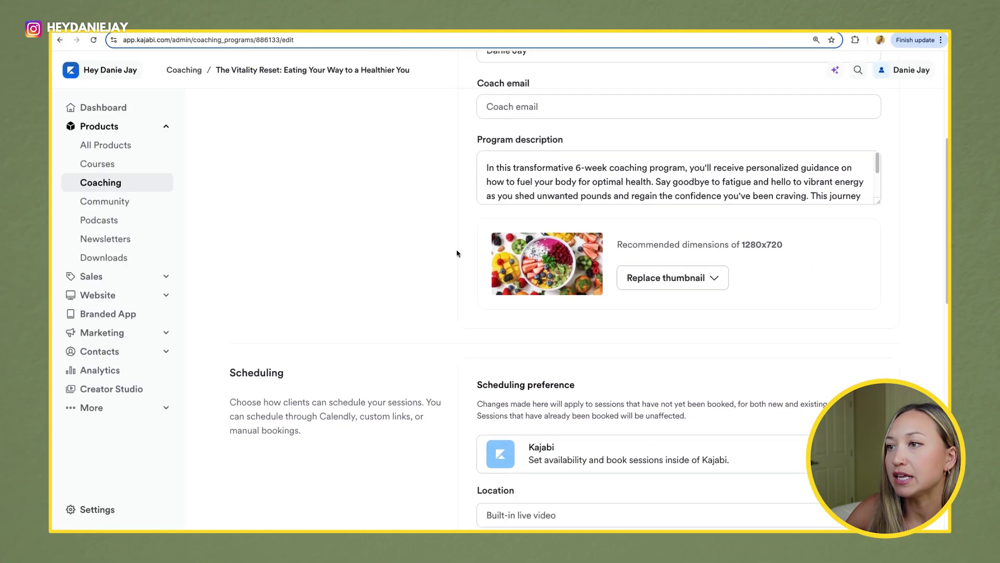
{"action": "scroll", "coordinate": [457, 253], "scroll_direction": "down", "scroll_amount": 5}
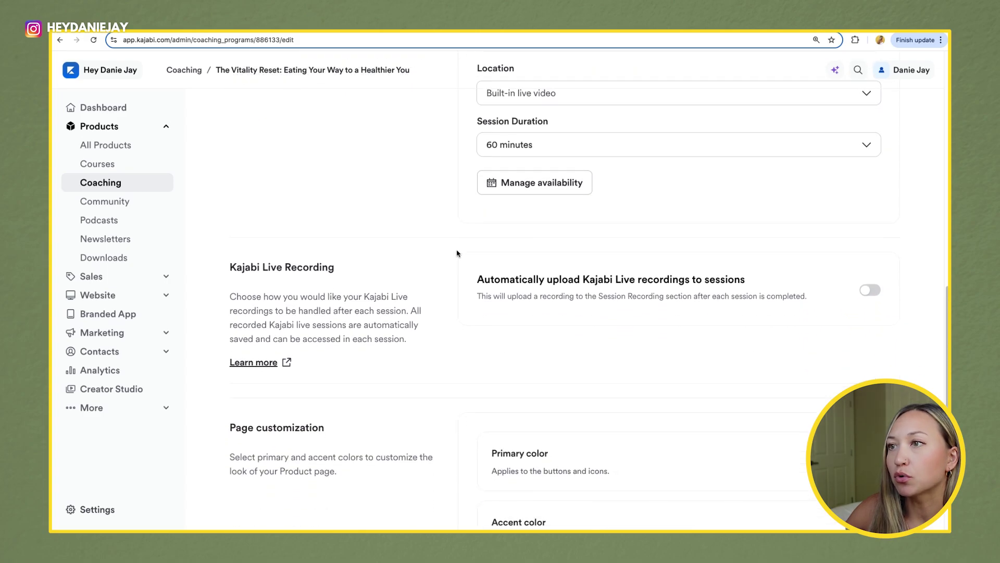
{"action": "left_click_drag", "start_coordinate": [228, 268], "coordinate": [346, 273]}
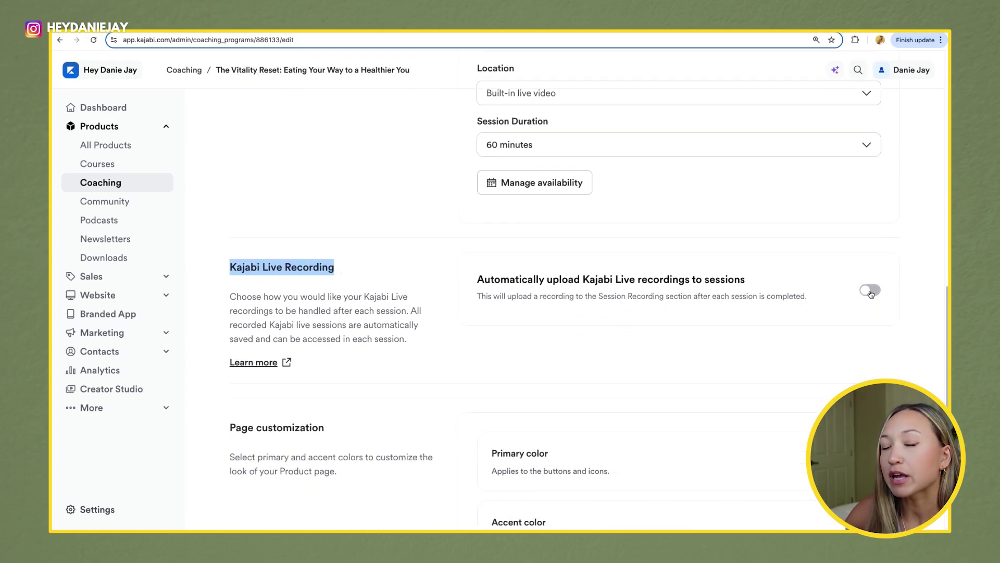
{"action": "triple_click", "coordinate": [623, 280]}
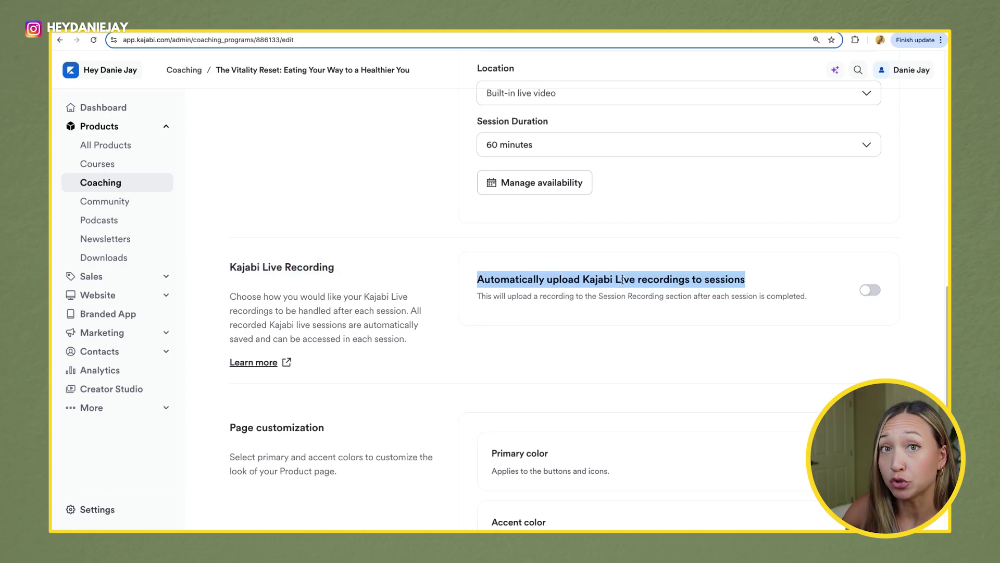
{"action": "left_click", "coordinate": [869, 290]}
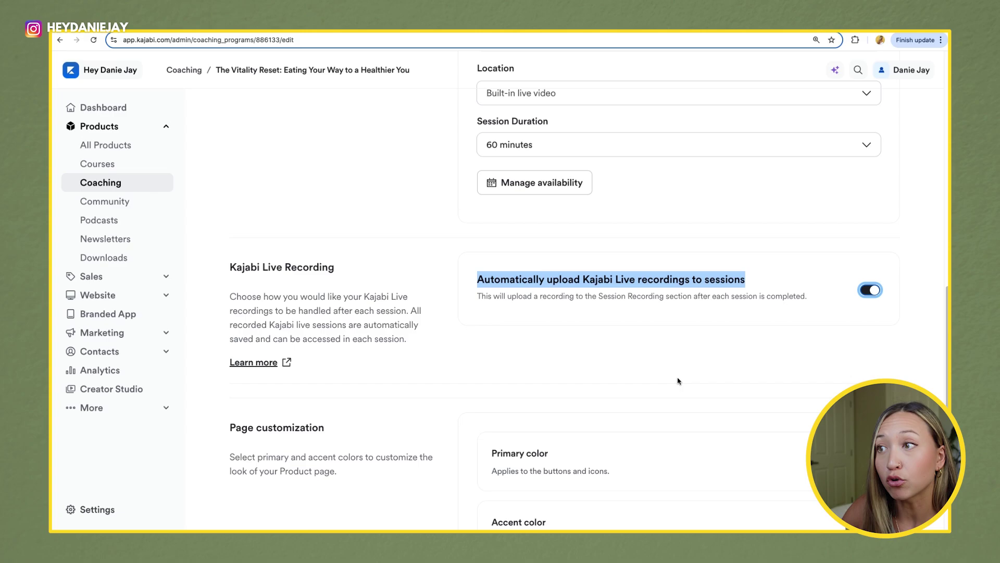
{"action": "scroll", "coordinate": [677, 381], "scroll_direction": "down", "scroll_amount": 5}
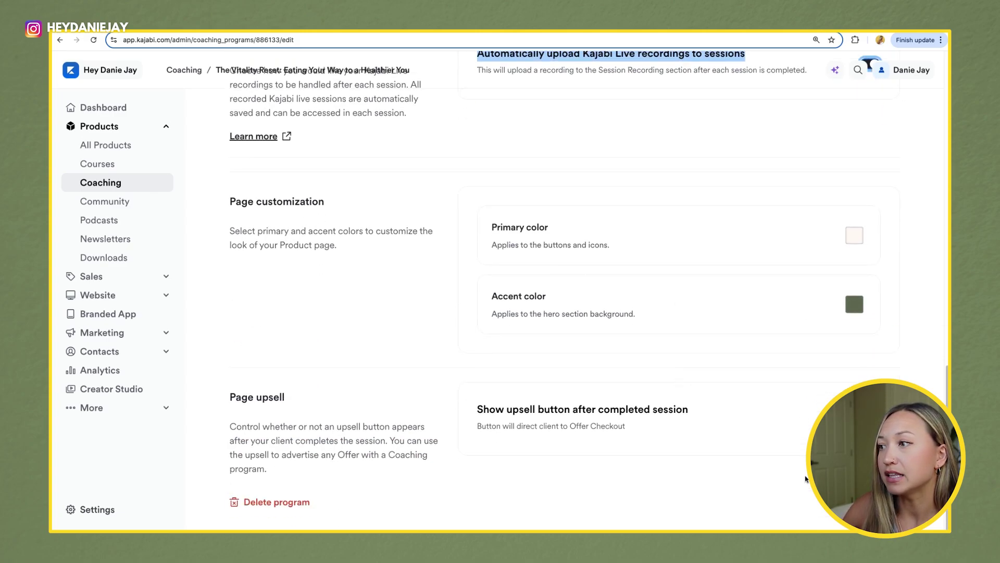
Turn on the session upsell and choose the HDJ YouTube Management offer
{"action": "left_click", "coordinate": [869, 64]}
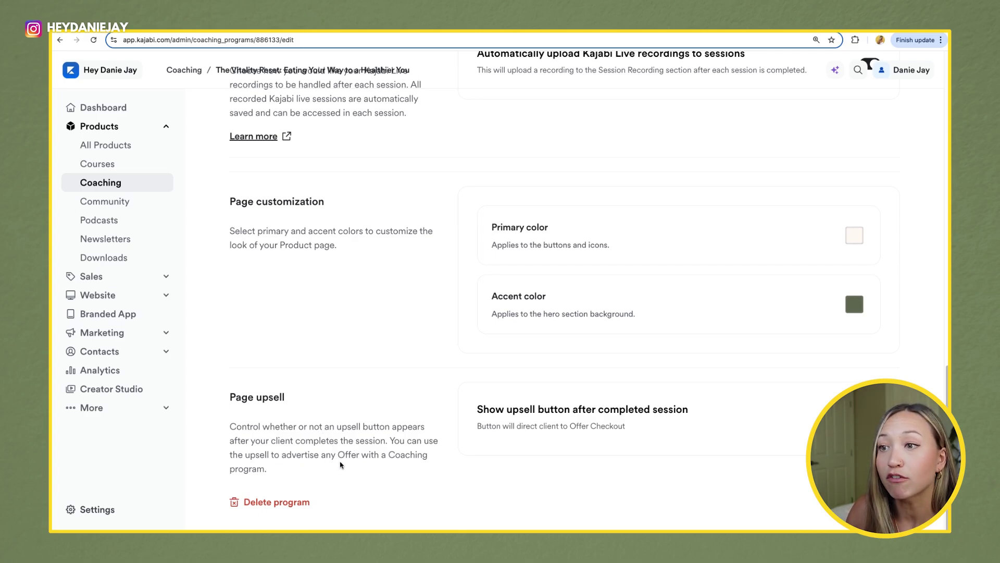
{"action": "left_click", "coordinate": [870, 420]}
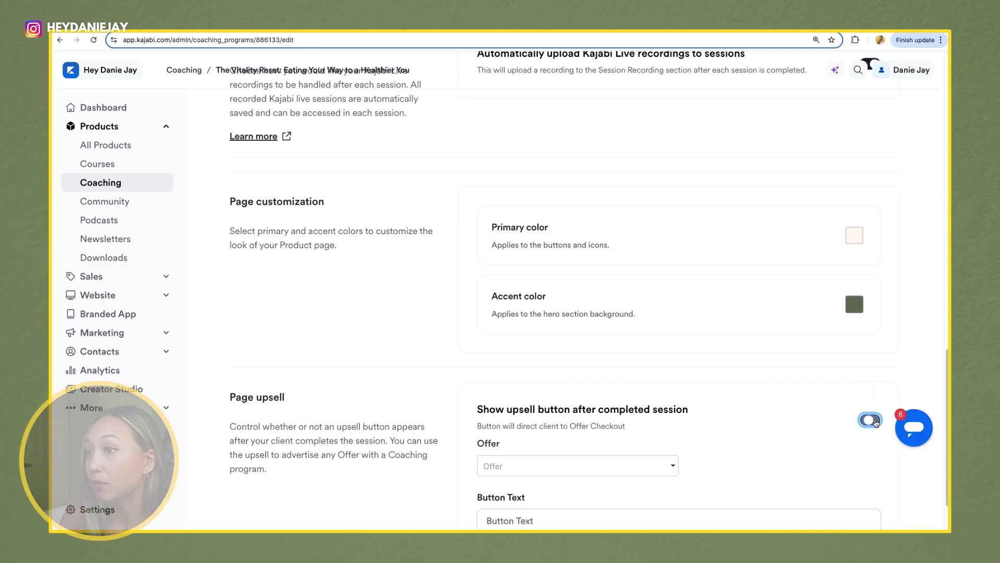
{"action": "scroll", "coordinate": [607, 467], "scroll_direction": "down", "scroll_amount": 2}
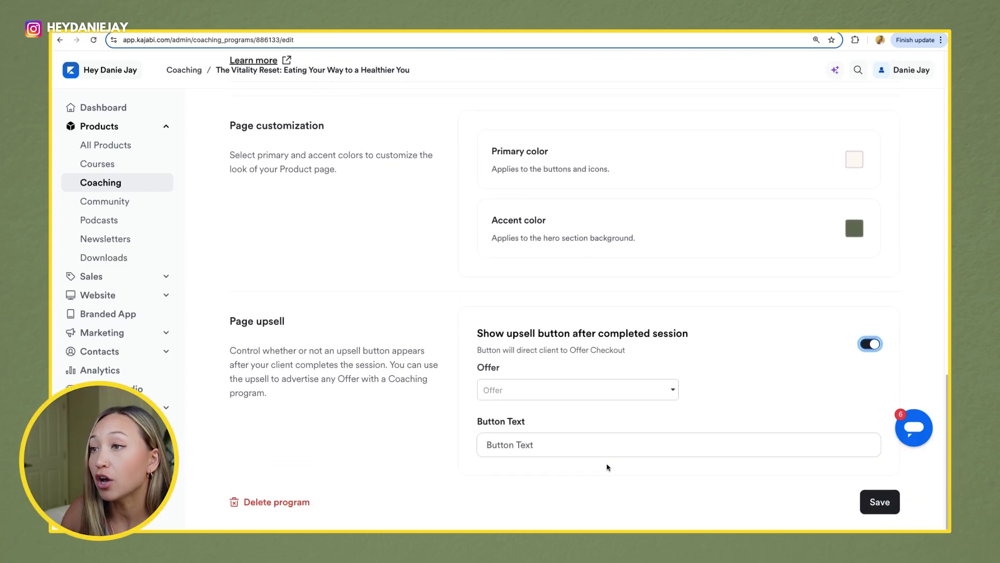
{"action": "left_click", "coordinate": [558, 389]}
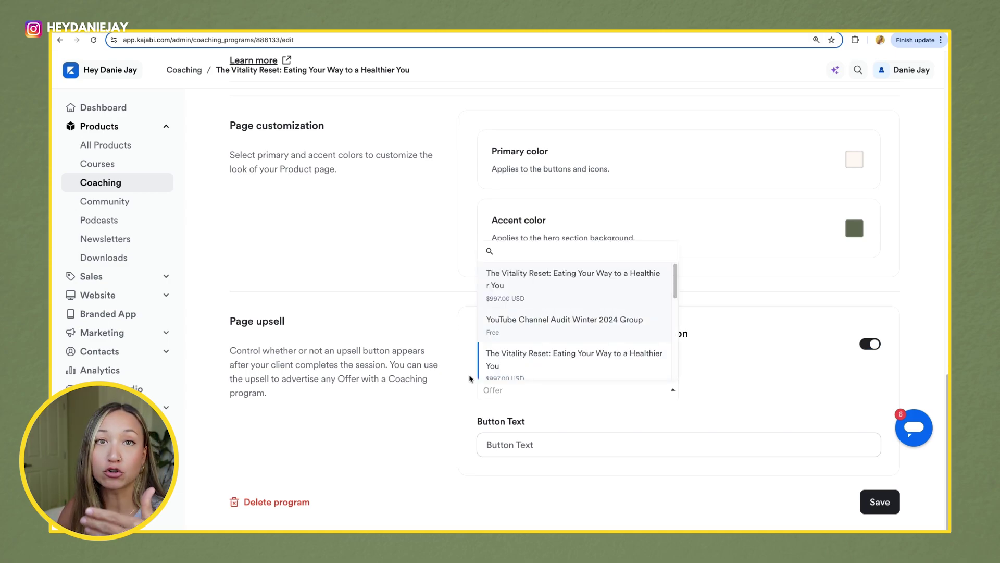
{"action": "scroll", "coordinate": [591, 350], "scroll_direction": "down", "scroll_amount": 5}
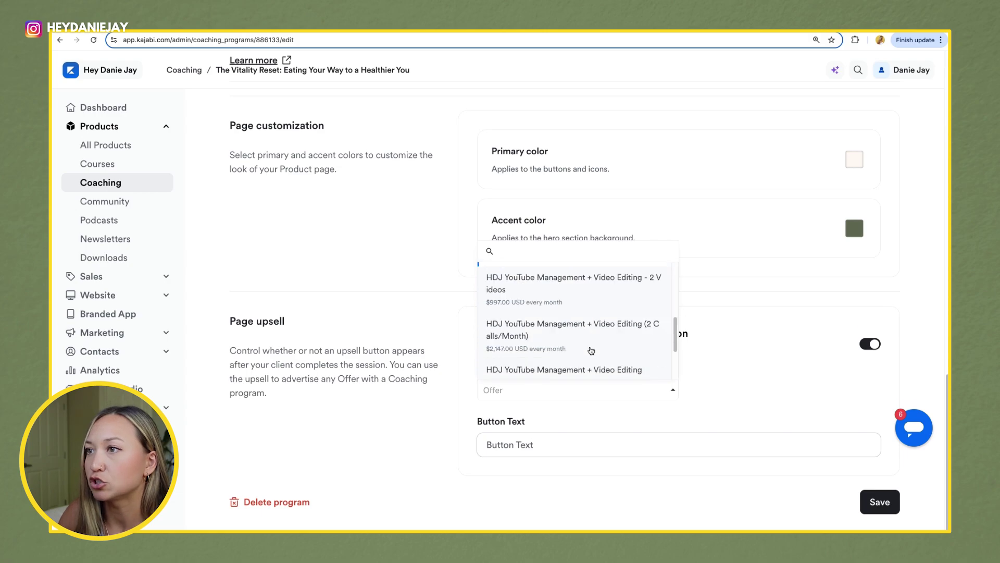
{"action": "left_click", "coordinate": [616, 291]}
Turn the session upsell back off and save the program settings
{"action": "left_click", "coordinate": [555, 446]}
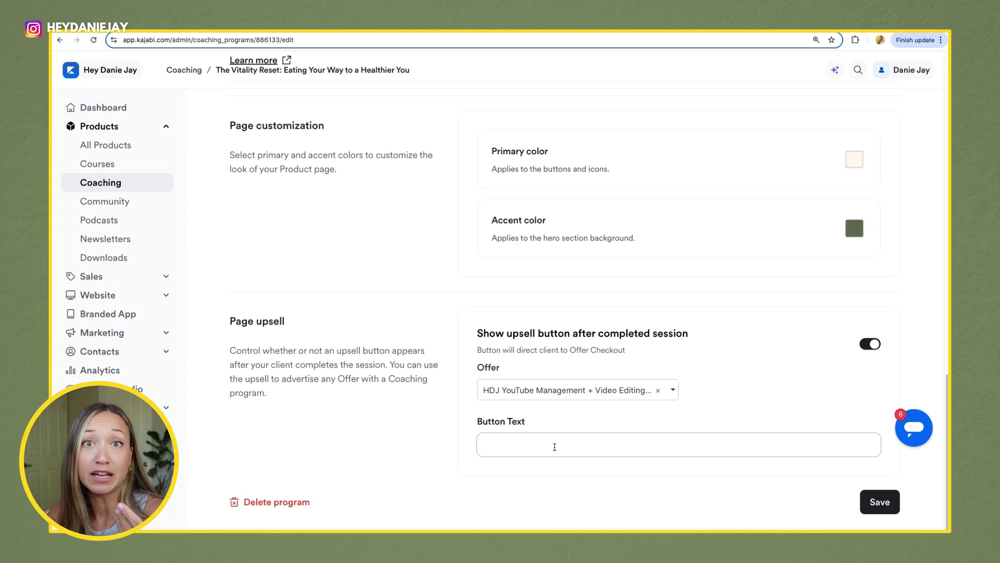
{"action": "key", "text": "shift+Tab"}
{"action": "key", "text": "shift+Tab"}
{"action": "key", "text": "space"}
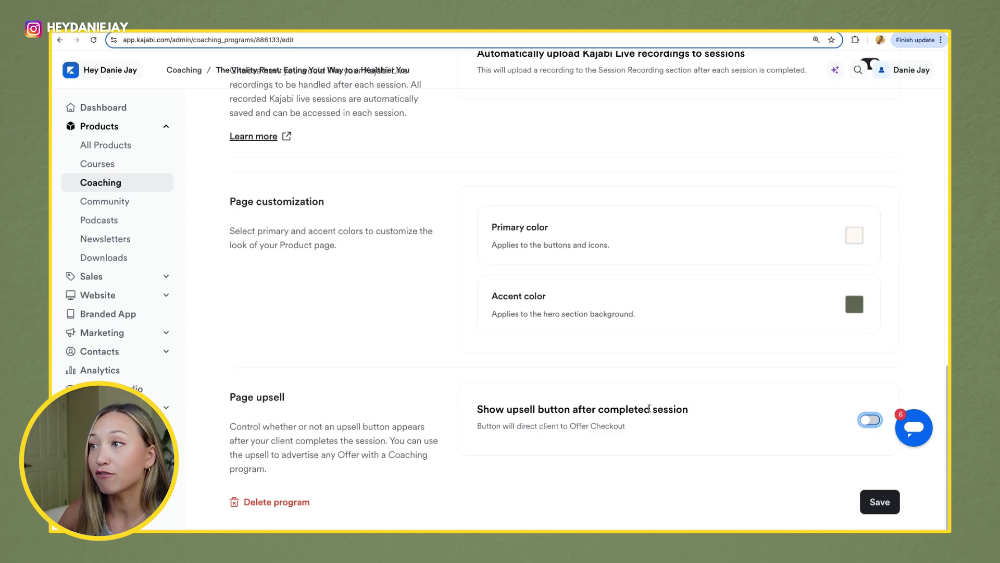
{"action": "left_click", "coordinate": [876, 502]}
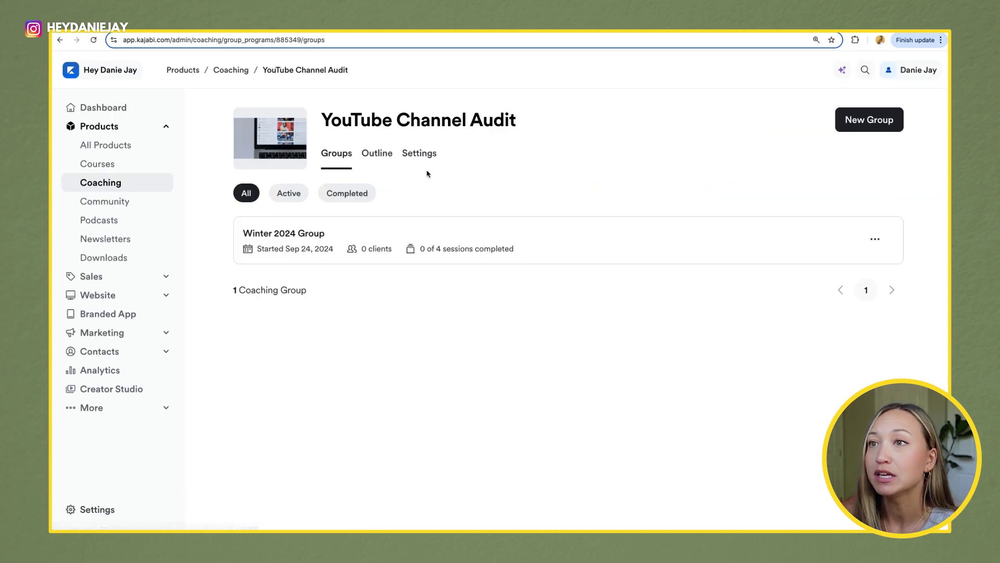
Start a new coaching program titled 'YouTube Channel Audit' with coach name and thumbnail
{"action": "left_click", "coordinate": [231, 70]}
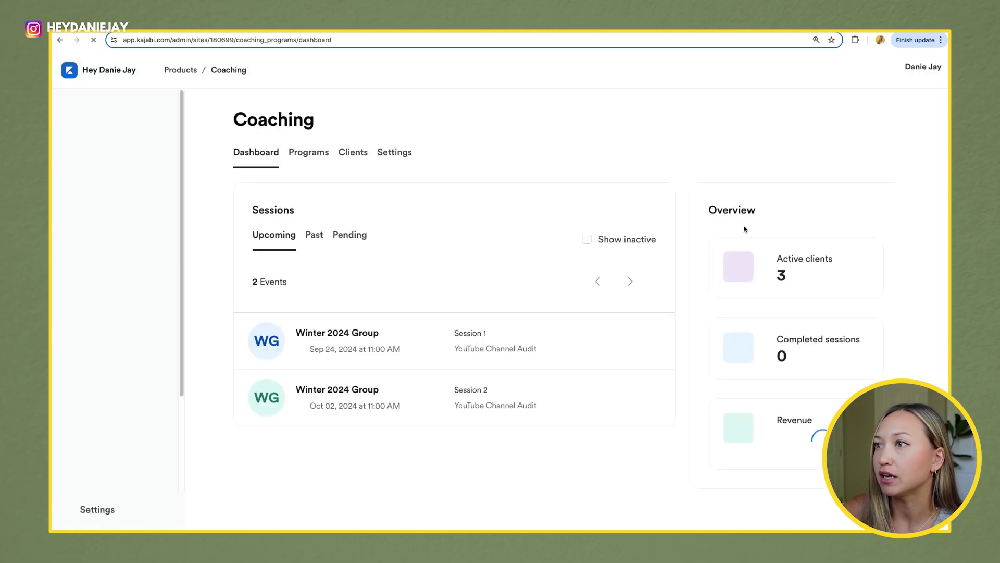
{"action": "left_click", "coordinate": [304, 158]}
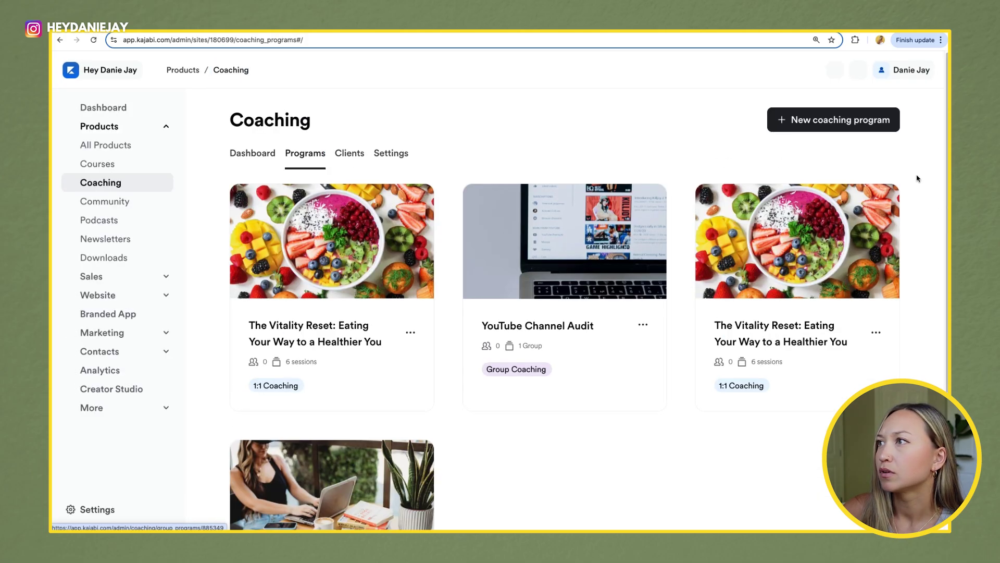
{"action": "left_click", "coordinate": [849, 122]}
{"action": "left_click", "coordinate": [336, 339]}
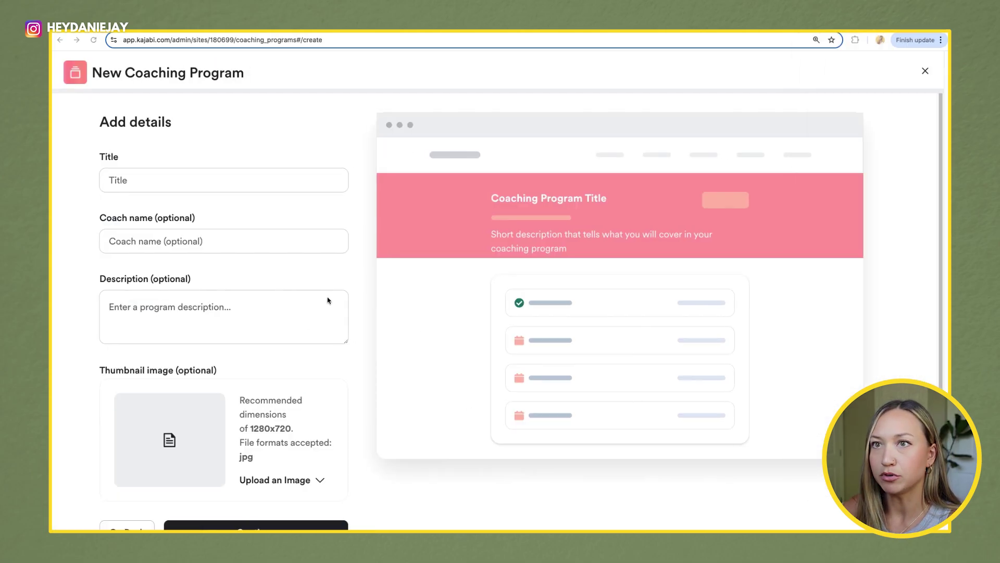
{"action": "left_click", "coordinate": [298, 182]}
{"action": "left_click", "coordinate": [204, 232]}
{"action": "left_click", "coordinate": [290, 238]}
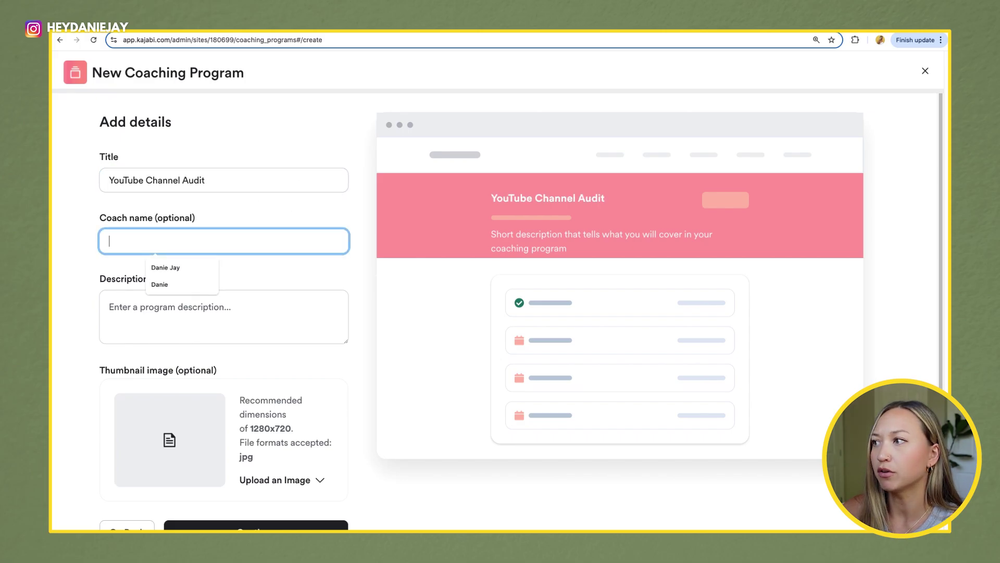
{"action": "key", "text": "super+Tab"}
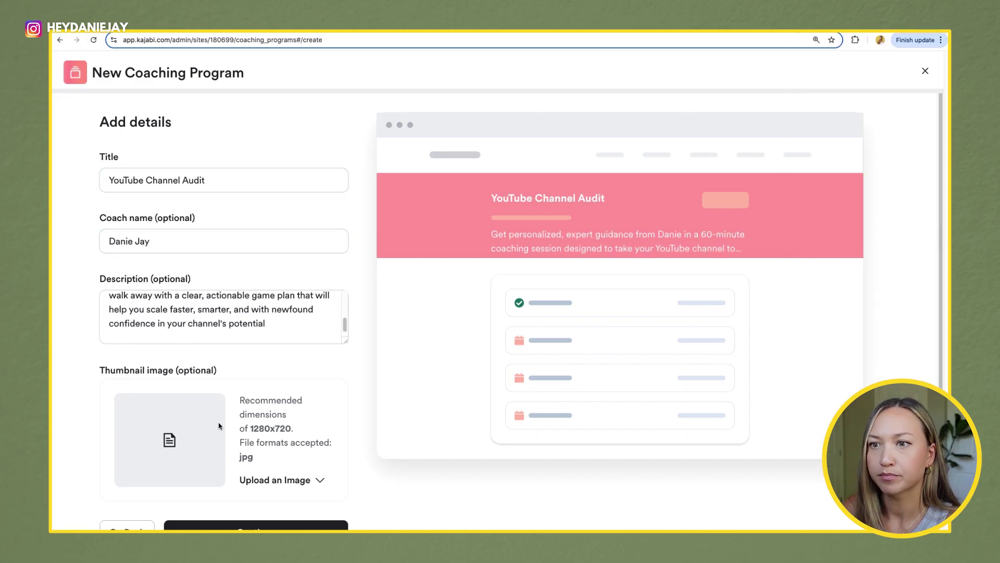
{"action": "scroll", "coordinate": [319, 455], "scroll_direction": "down", "scroll_amount": 1}
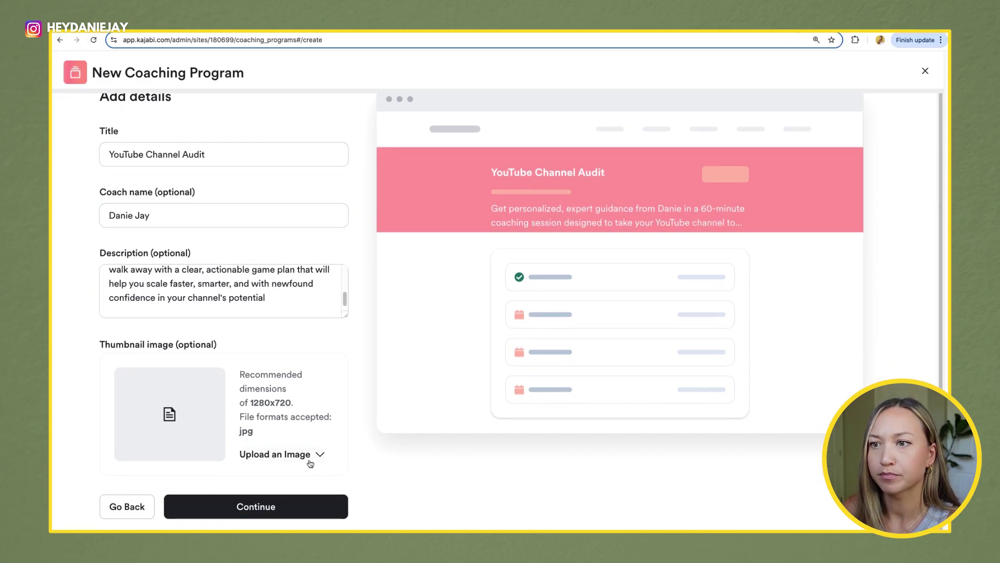
{"action": "left_click", "coordinate": [315, 455]}
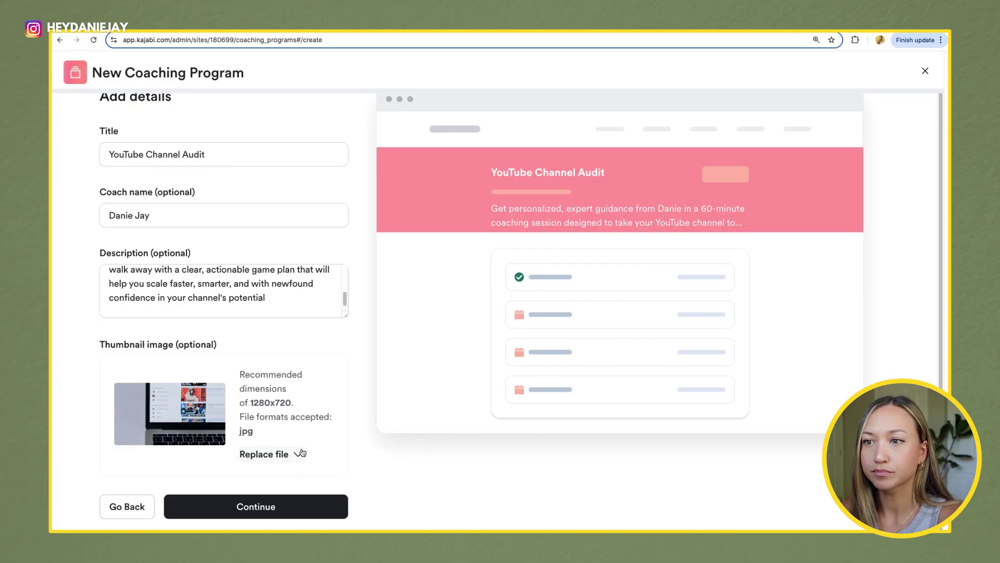
{"action": "left_click", "coordinate": [256, 506]}
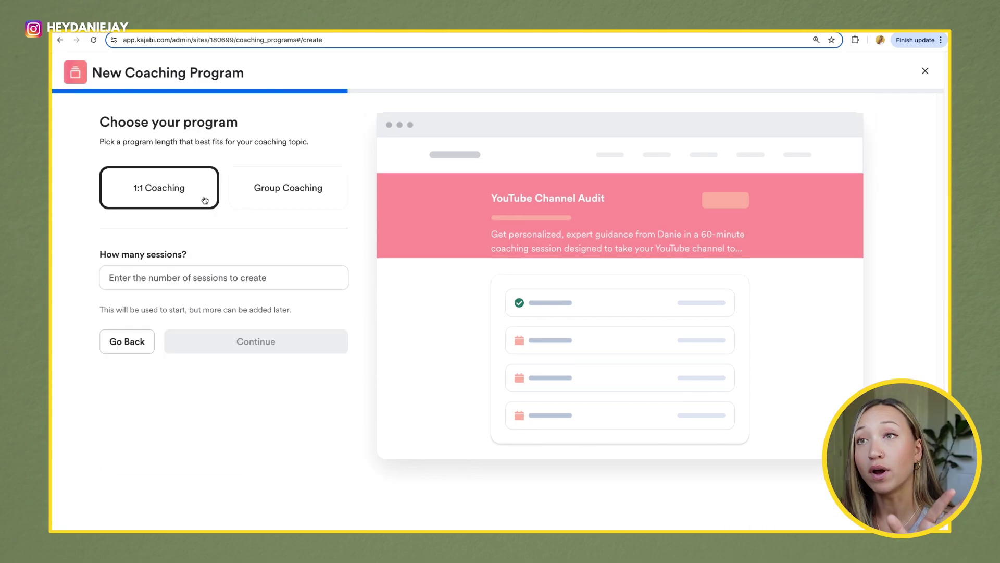
Make it group coaching: Fall 2025 Group Coaching Cohort, four 60-minute sessions
{"action": "left_click", "coordinate": [302, 199]}
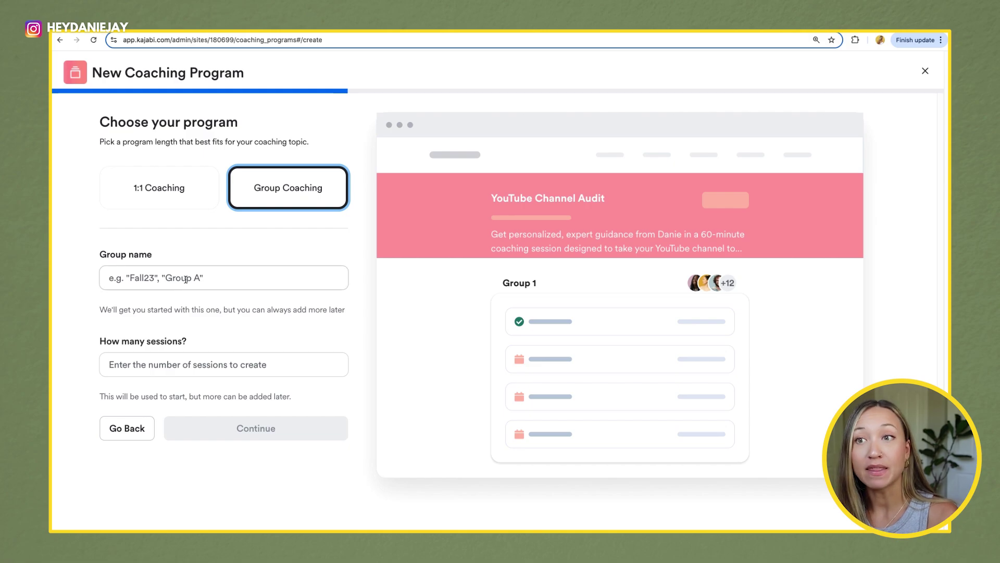
{"action": "left_click", "coordinate": [187, 279]}
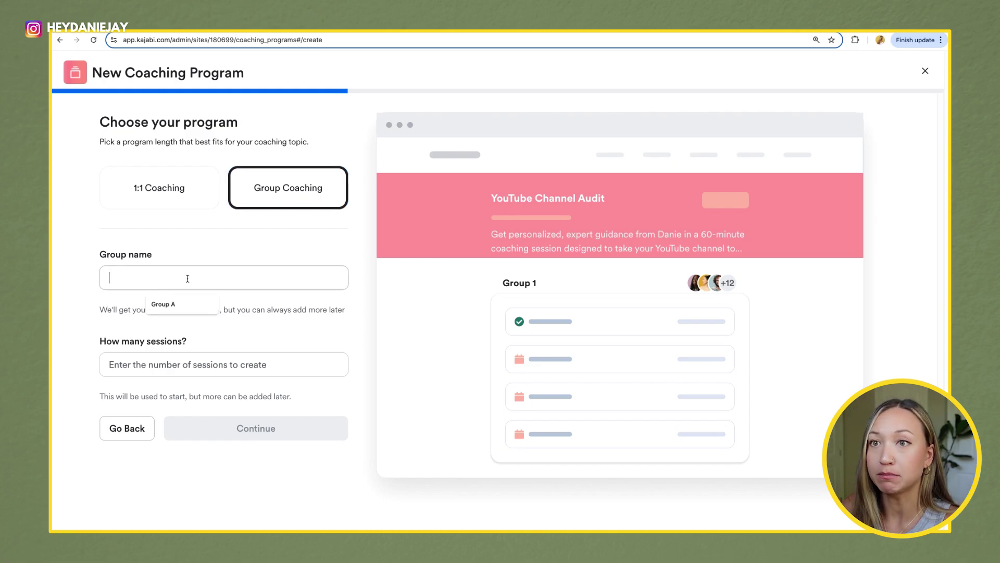
{"action": "type", "text": "Fall 2025 Group Coaching Cohort"}
{"action": "left_click", "coordinate": [156, 365]}
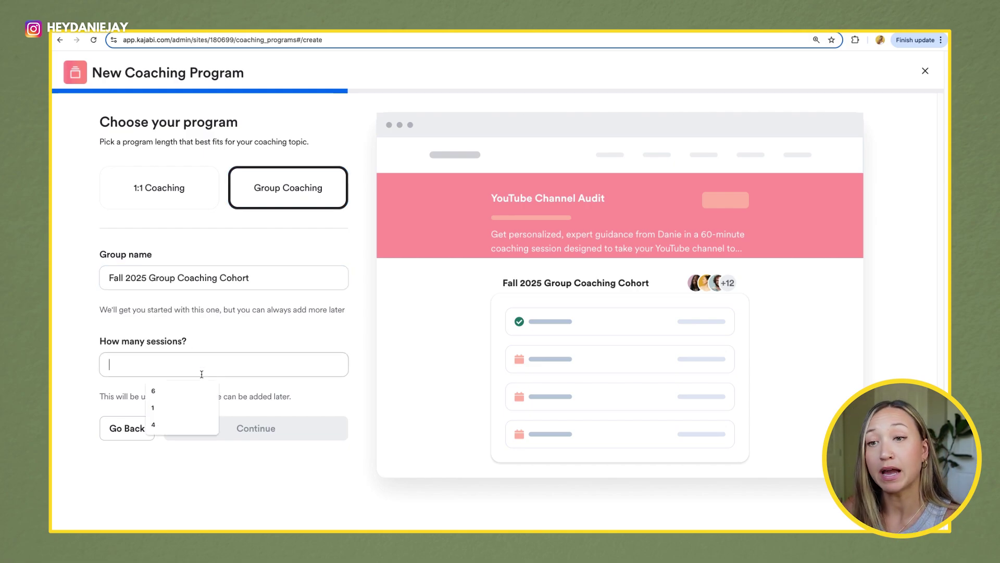
{"action": "left_click", "coordinate": [183, 419]}
{"action": "left_click", "coordinate": [214, 434]}
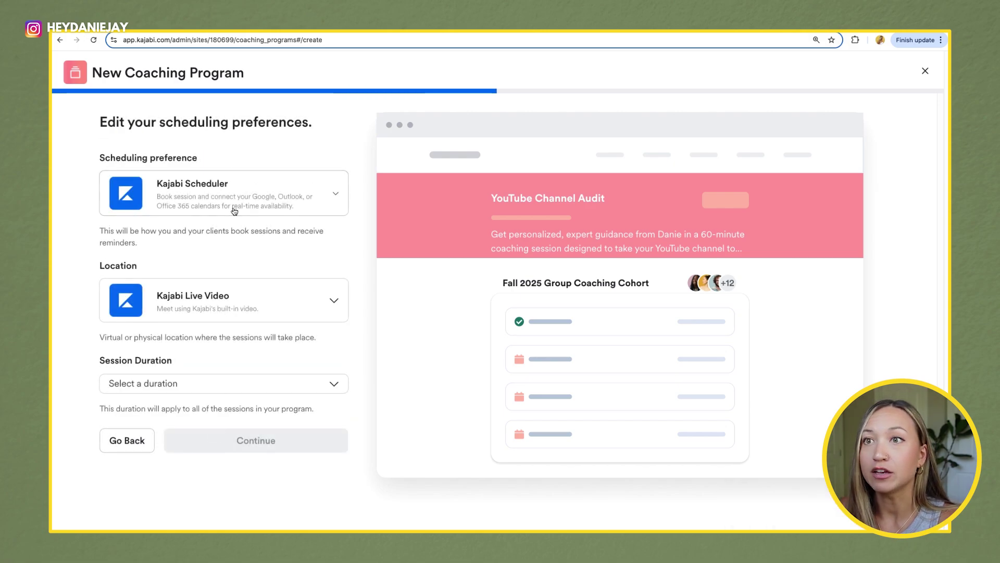
{"action": "left_click", "coordinate": [195, 395]}
{"action": "left_click", "coordinate": [154, 303]}
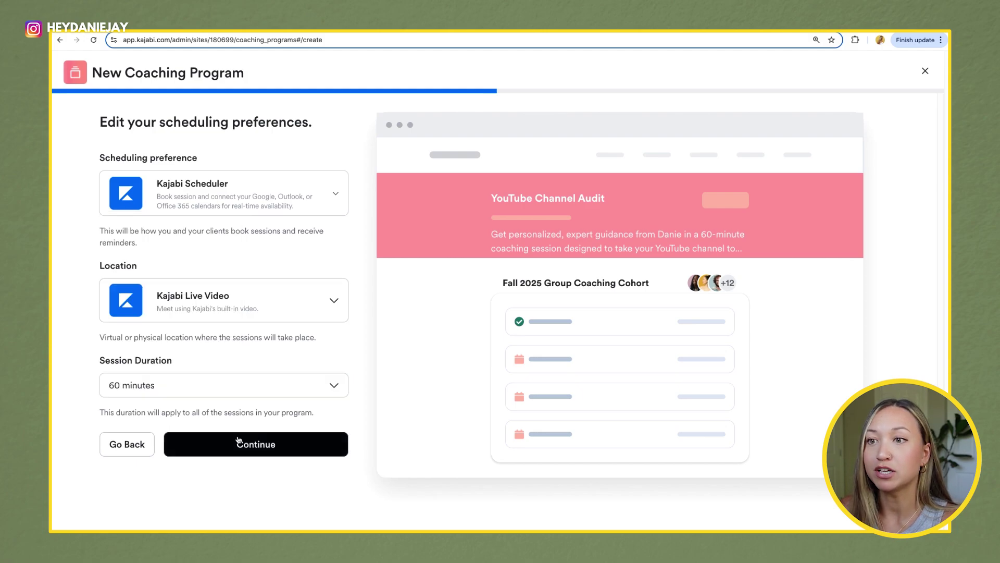
Keep the default colours, set pricing to Free, and finish the program
{"action": "left_click", "coordinate": [239, 441]}
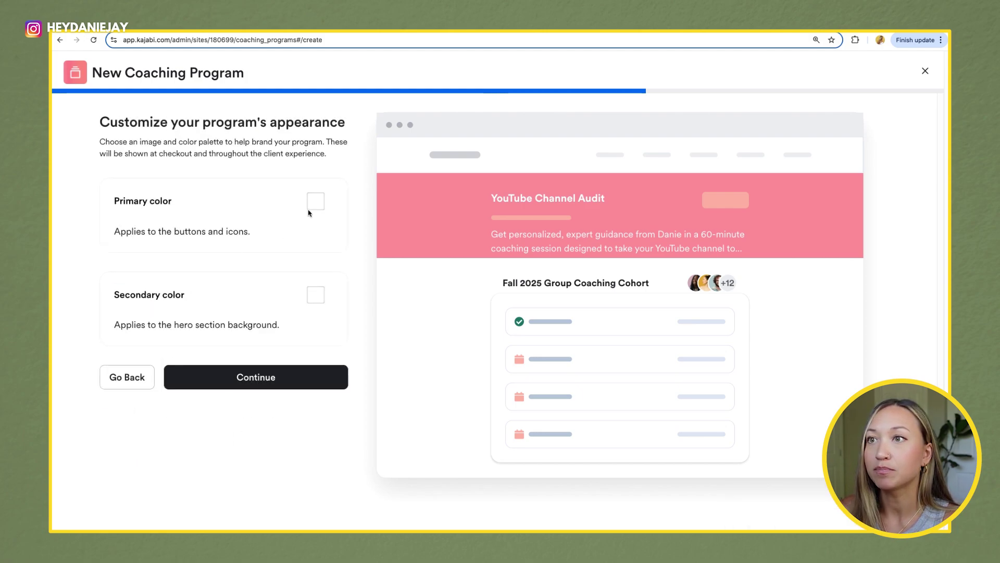
{"action": "left_click", "coordinate": [266, 385]}
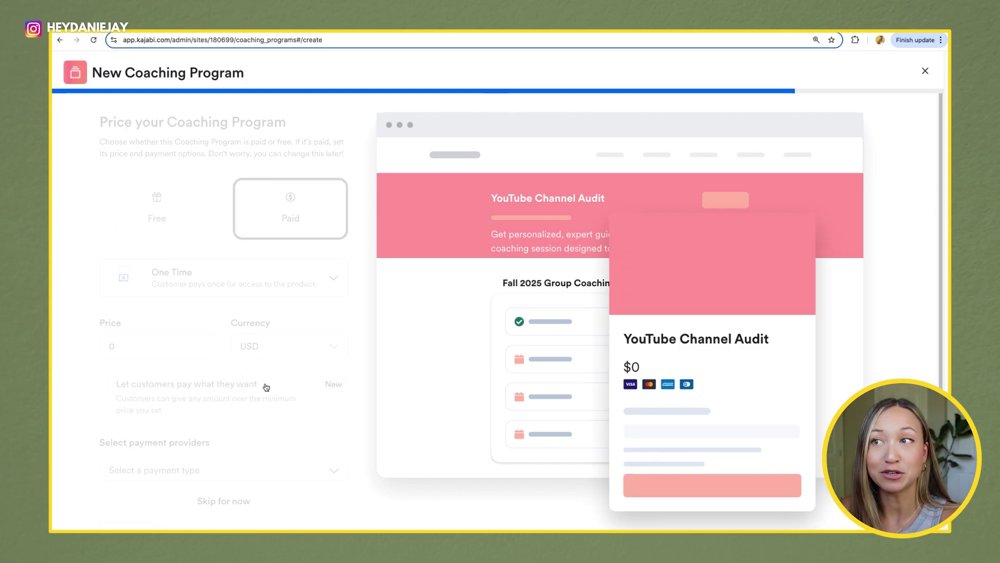
{"action": "left_click", "coordinate": [185, 221]}
{"action": "left_click", "coordinate": [259, 297]}
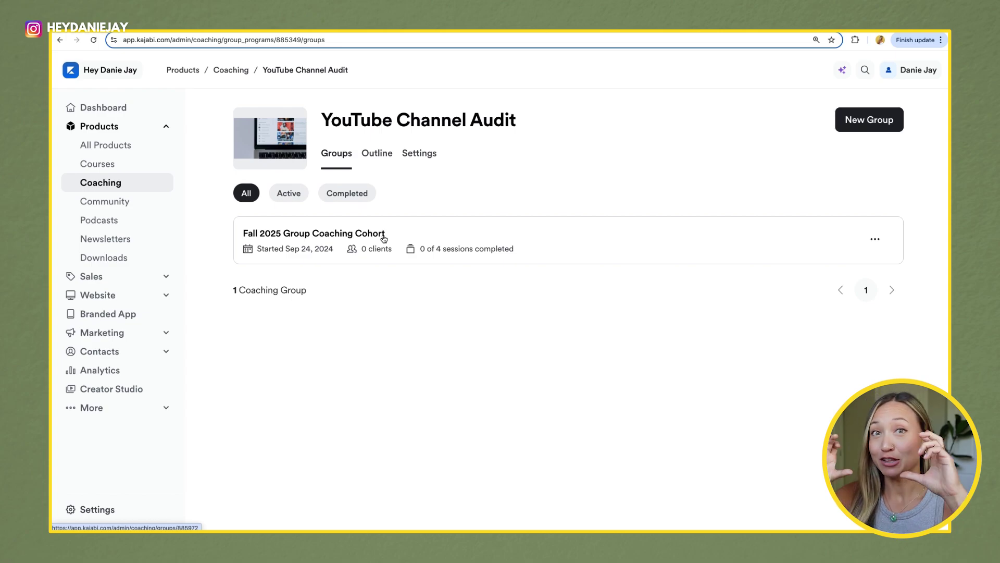
Look over the session outline and Session 1's edit page, then return to the Groups tab
{"action": "left_click", "coordinate": [383, 159]}
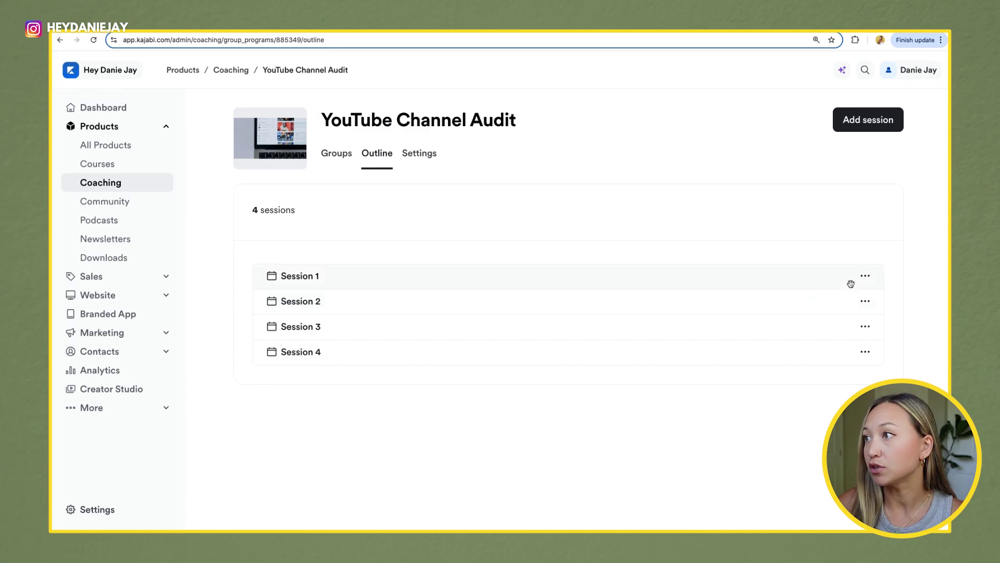
{"action": "left_click", "coordinate": [318, 267]}
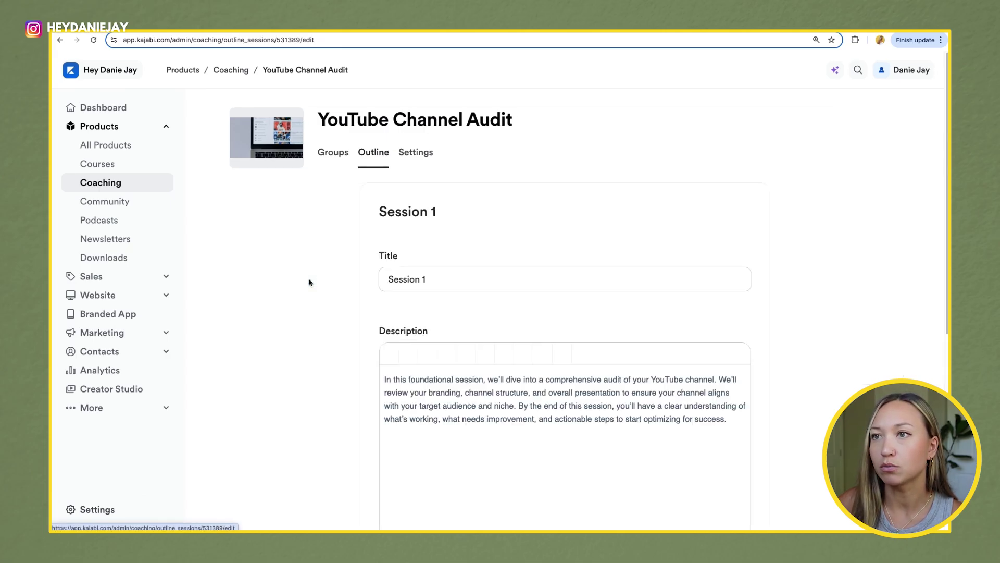
{"action": "scroll", "coordinate": [381, 348], "scroll_direction": "down", "scroll_amount": 2}
{"action": "scroll", "coordinate": [383, 350], "scroll_direction": "down", "scroll_amount": 6}
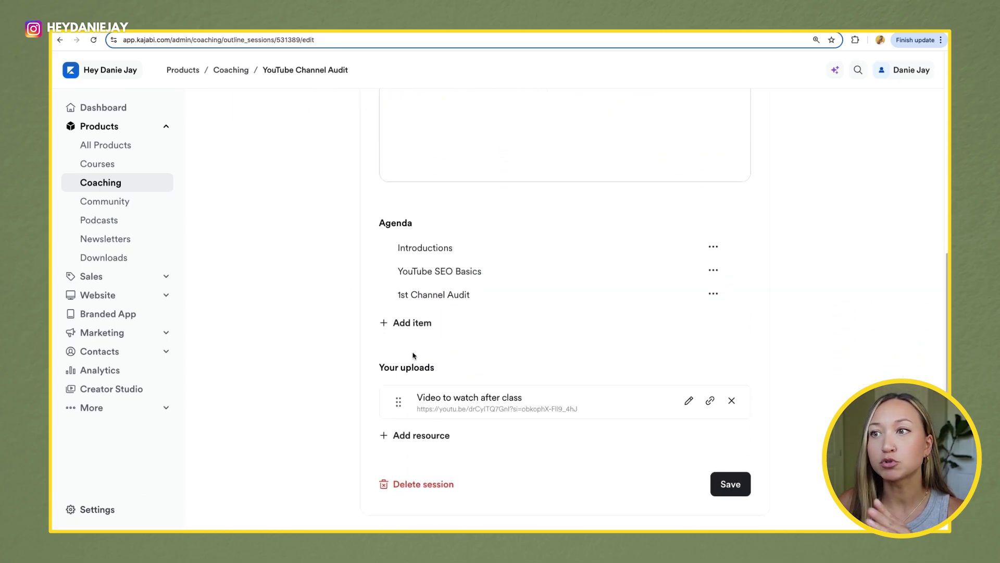
{"action": "scroll", "coordinate": [422, 380], "scroll_direction": "down", "scroll_amount": 1}
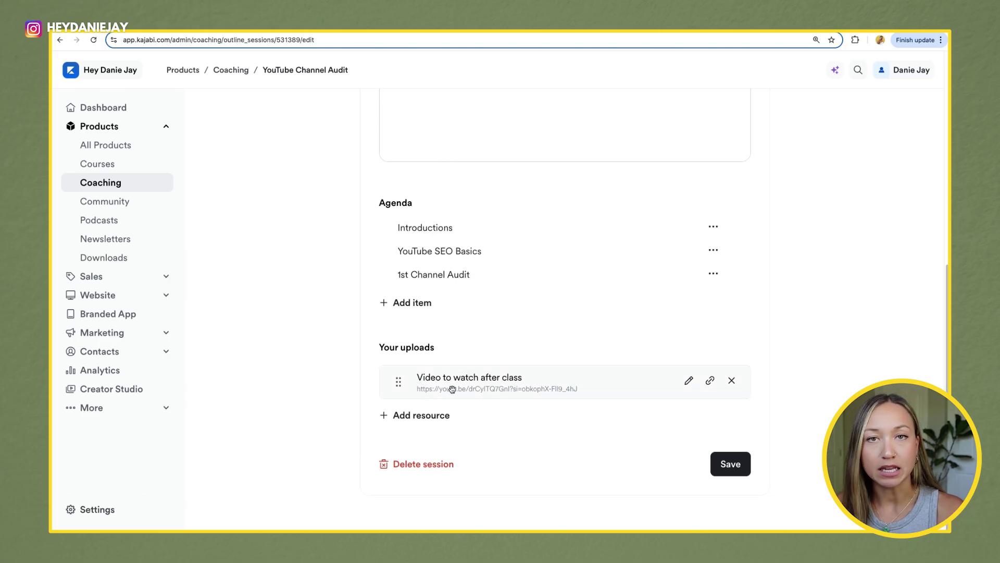
{"action": "scroll", "coordinate": [452, 388], "scroll_direction": "up", "scroll_amount": 8}
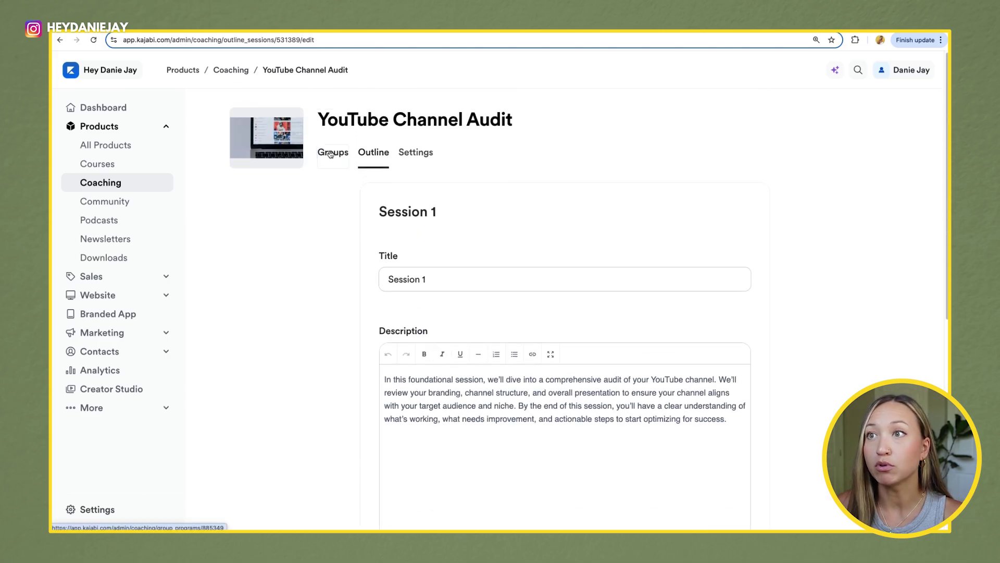
{"action": "left_click", "coordinate": [330, 153]}
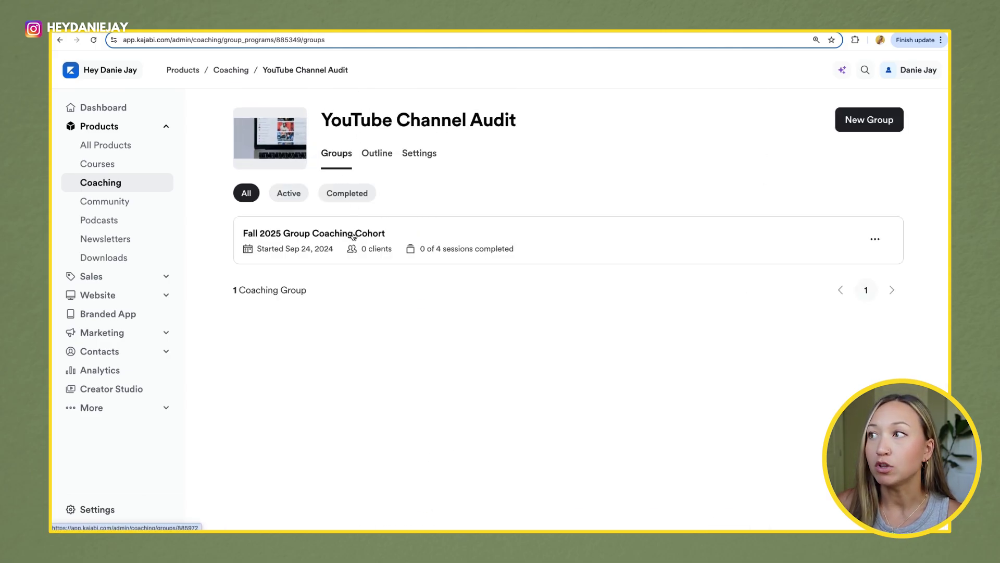
Open the Fall 2025 Group Coaching Cohort and select Session 3
{"action": "left_click", "coordinate": [353, 237]}
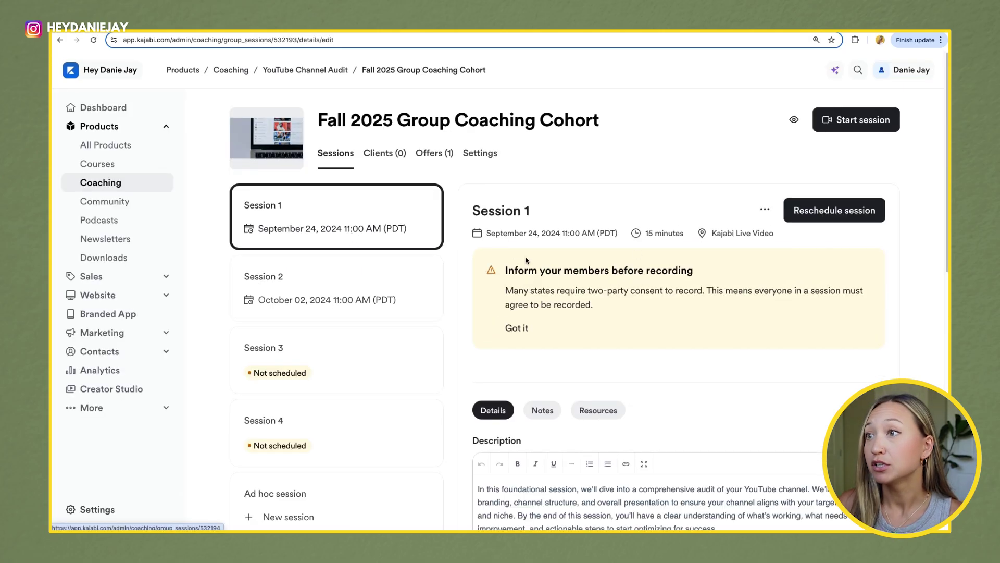
{"action": "scroll", "coordinate": [589, 313], "scroll_direction": "down", "scroll_amount": 1}
{"action": "scroll", "coordinate": [589, 312], "scroll_direction": "down", "scroll_amount": 7}
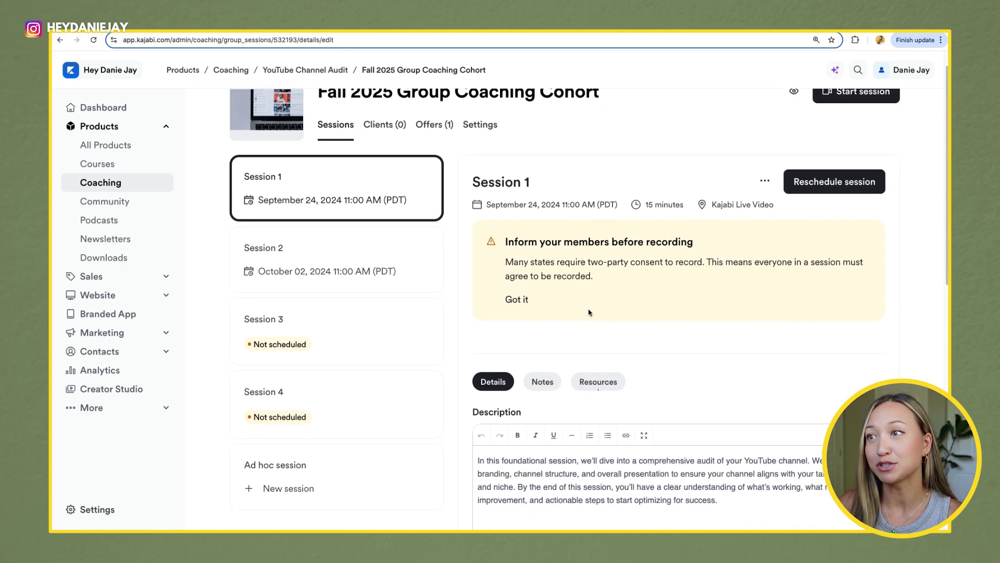
{"action": "scroll", "coordinate": [589, 313], "scroll_direction": "up", "scroll_amount": 7}
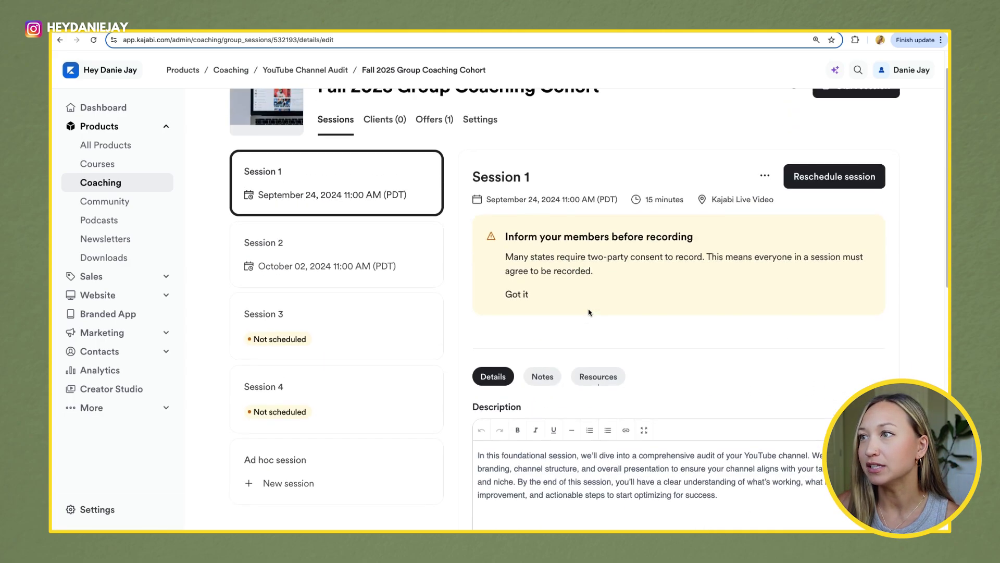
{"action": "scroll", "coordinate": [442, 324], "scroll_direction": "down", "scroll_amount": 2}
{"action": "left_click", "coordinate": [304, 298]}
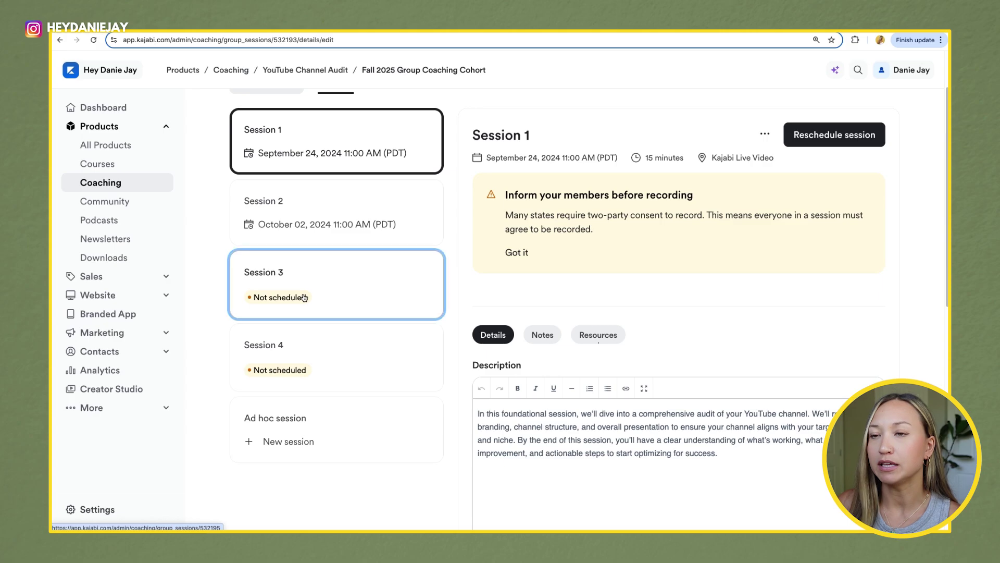
Schedule Session 3 for October 16, 2024 at 11:00 AM and acknowledge the success message
{"action": "left_click", "coordinate": [875, 137]}
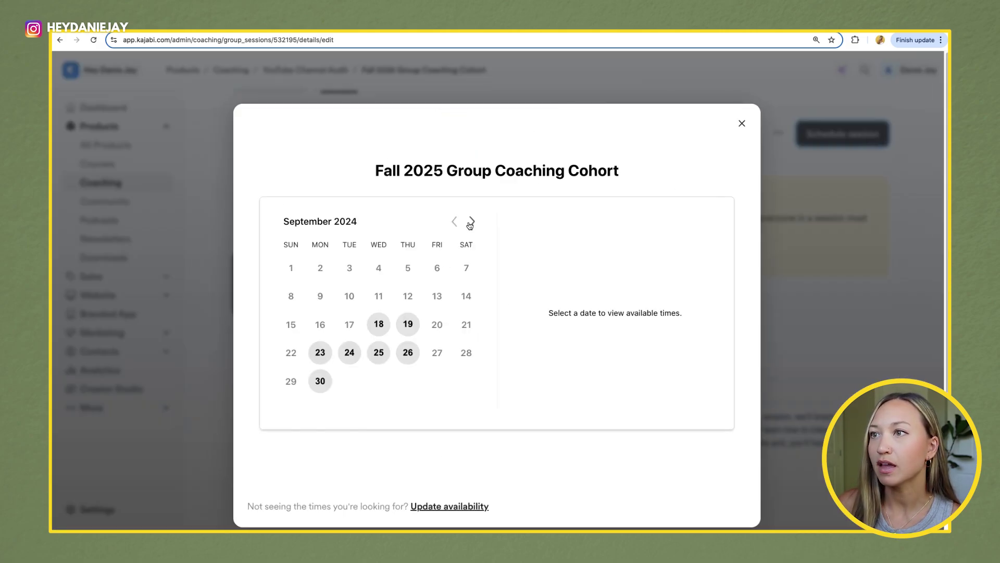
{"action": "left_click", "coordinate": [472, 221]}
{"action": "left_click", "coordinate": [471, 222]}
{"action": "left_click", "coordinate": [454, 222]}
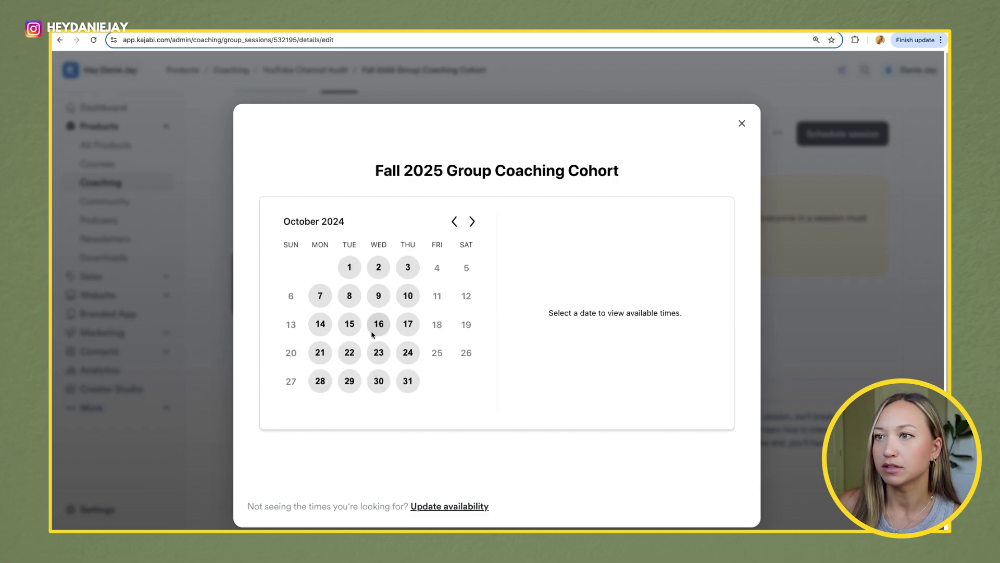
{"action": "left_click", "coordinate": [379, 324]}
{"action": "left_click", "coordinate": [607, 243]}
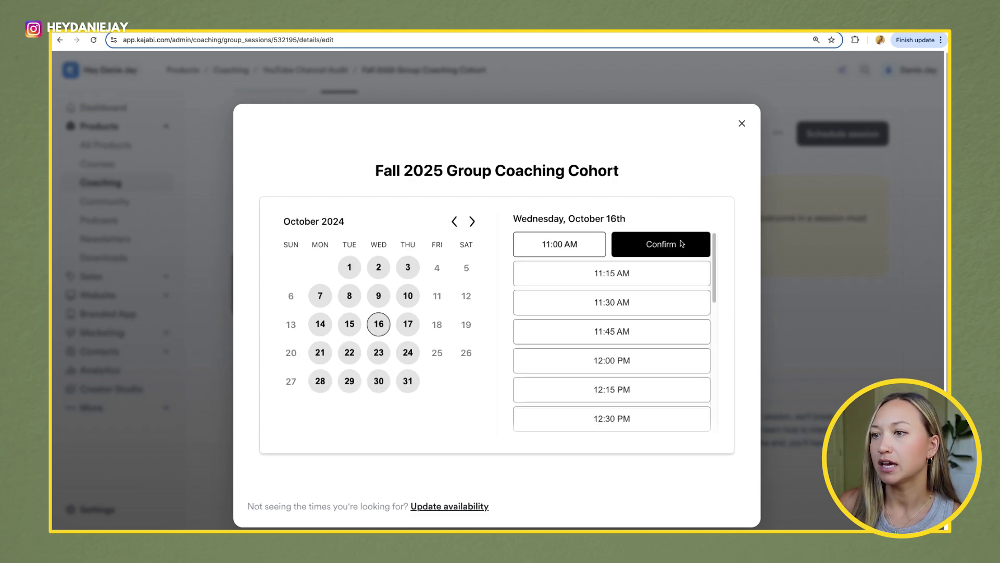
{"action": "left_click", "coordinate": [681, 243]}
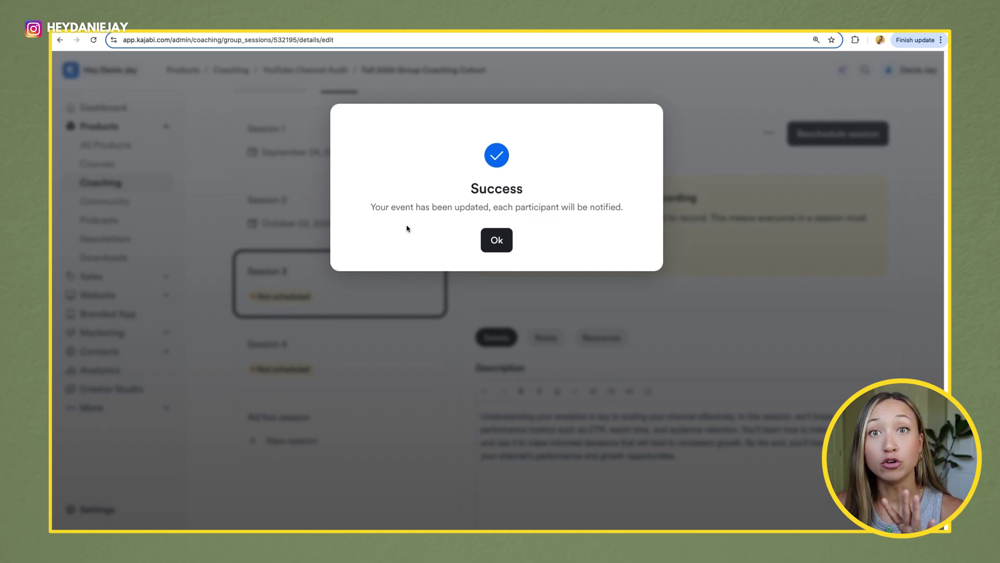
{"action": "left_click", "coordinate": [500, 248]}
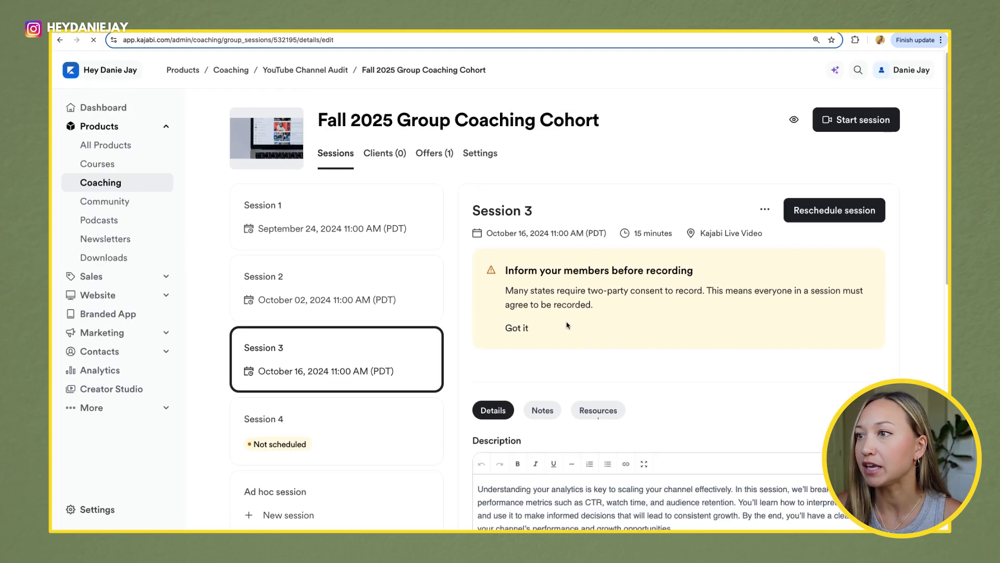
Dismiss the recording-consent notice and preview the cohort as a client sees it
{"action": "left_click", "coordinate": [523, 328]}
{"action": "scroll", "coordinate": [531, 370], "scroll_direction": "down", "scroll_amount": 5}
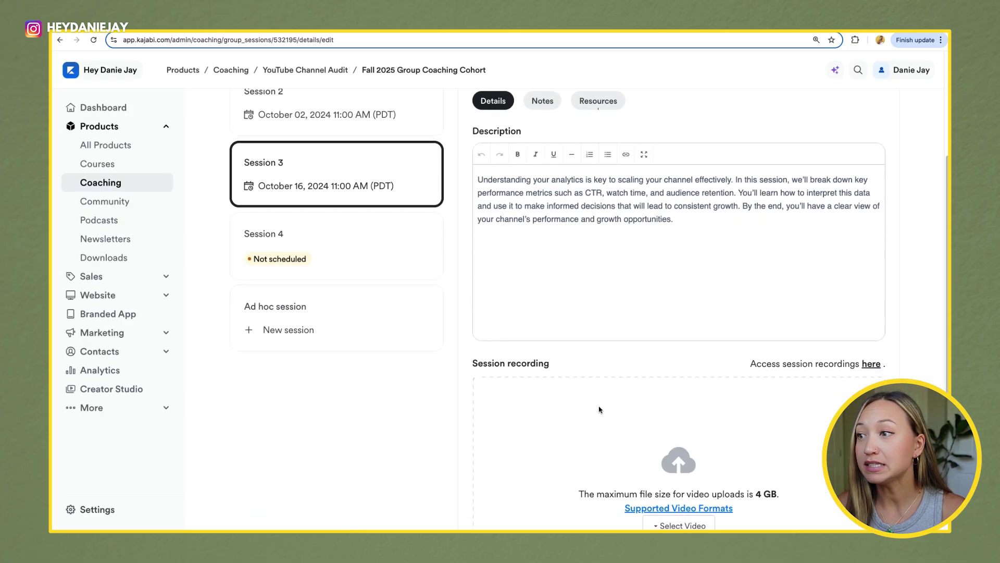
{"action": "scroll", "coordinate": [604, 347], "scroll_direction": "up", "scroll_amount": 5}
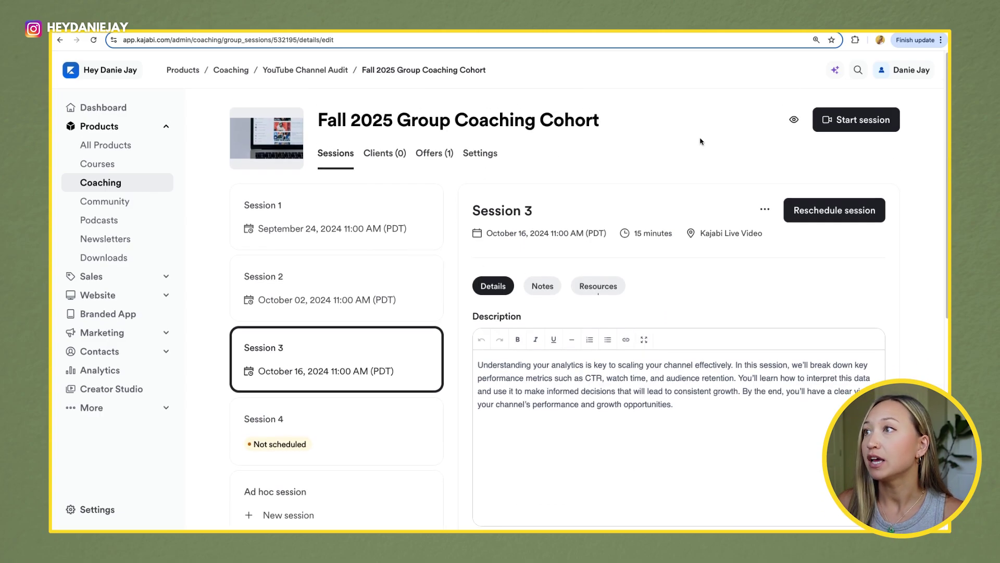
{"action": "left_click", "coordinate": [794, 120]}
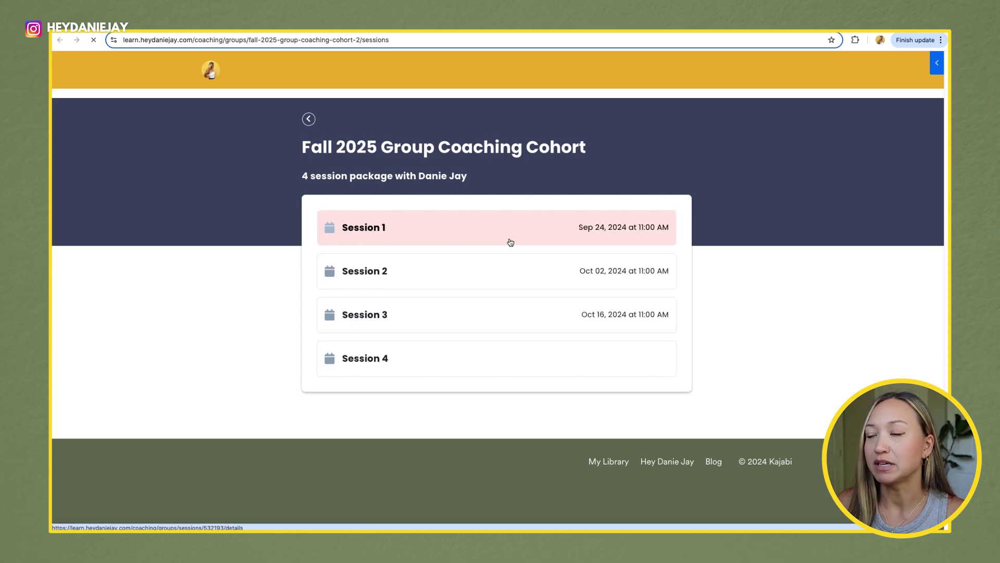
Browse Session 1's Notes, Resources and Details tabs in the client view, then return to the session list
{"action": "left_click", "coordinate": [510, 242]}
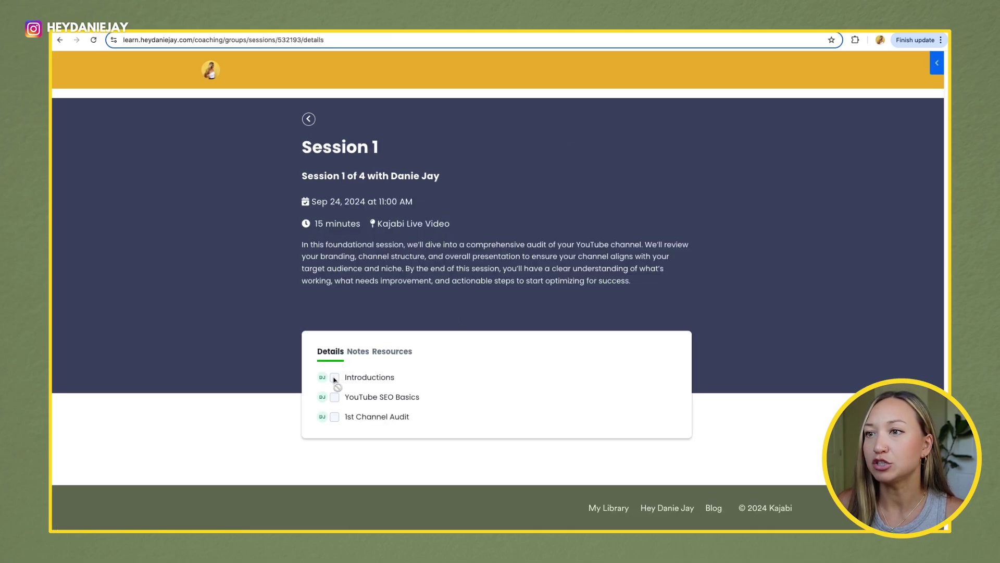
{"action": "left_click", "coordinate": [358, 351]}
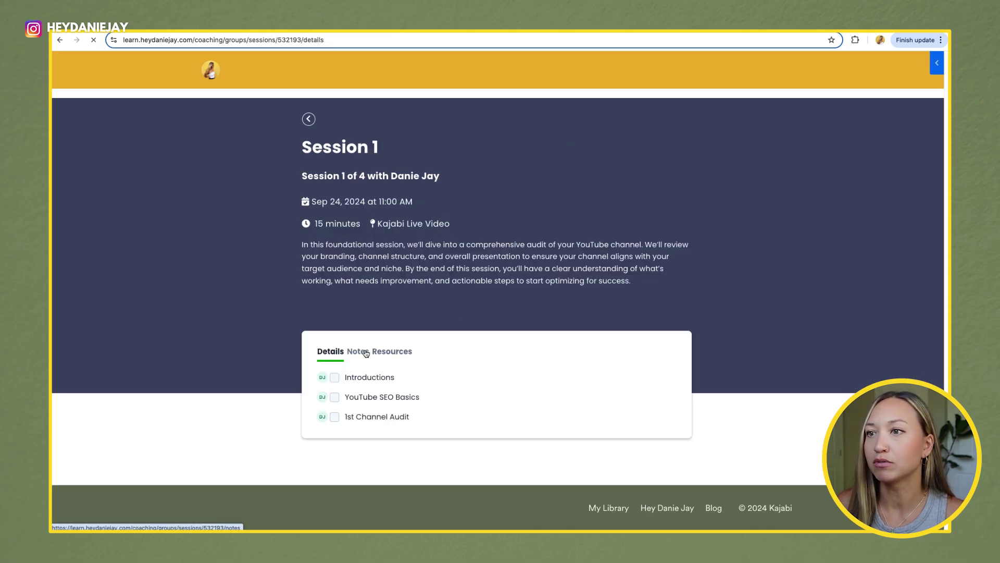
{"action": "left_click", "coordinate": [394, 353]}
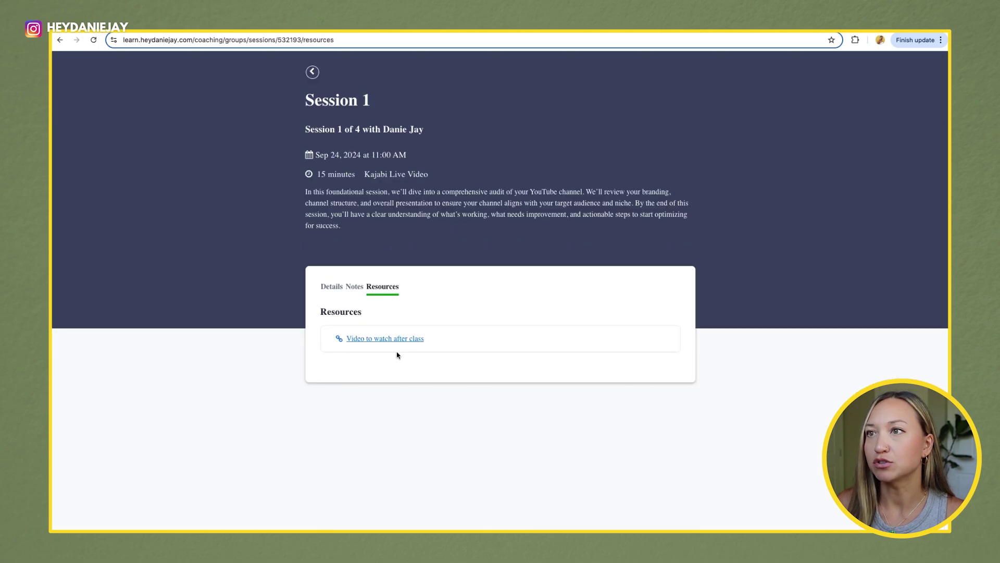
{"action": "left_click", "coordinate": [339, 288]}
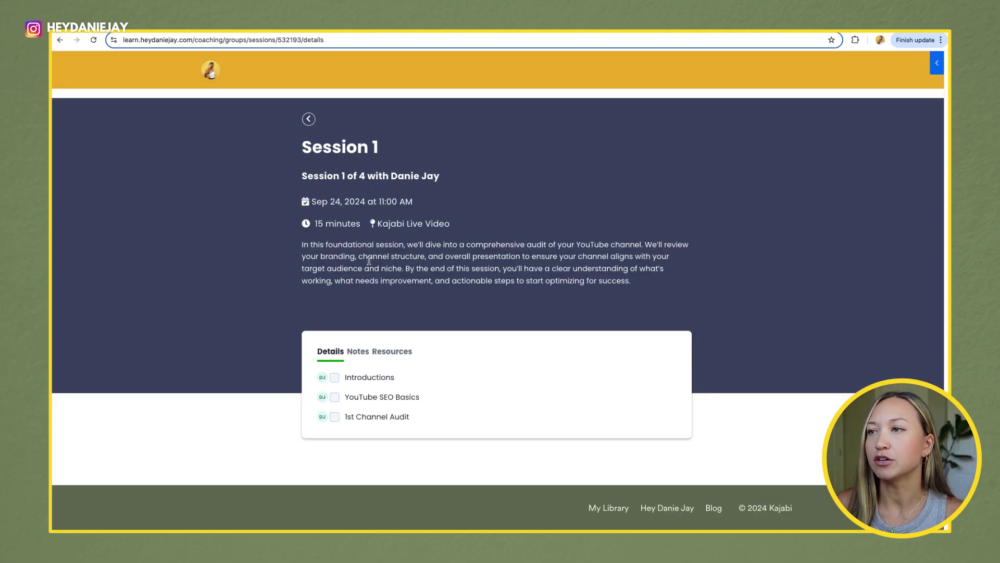
{"action": "left_click", "coordinate": [306, 122]}
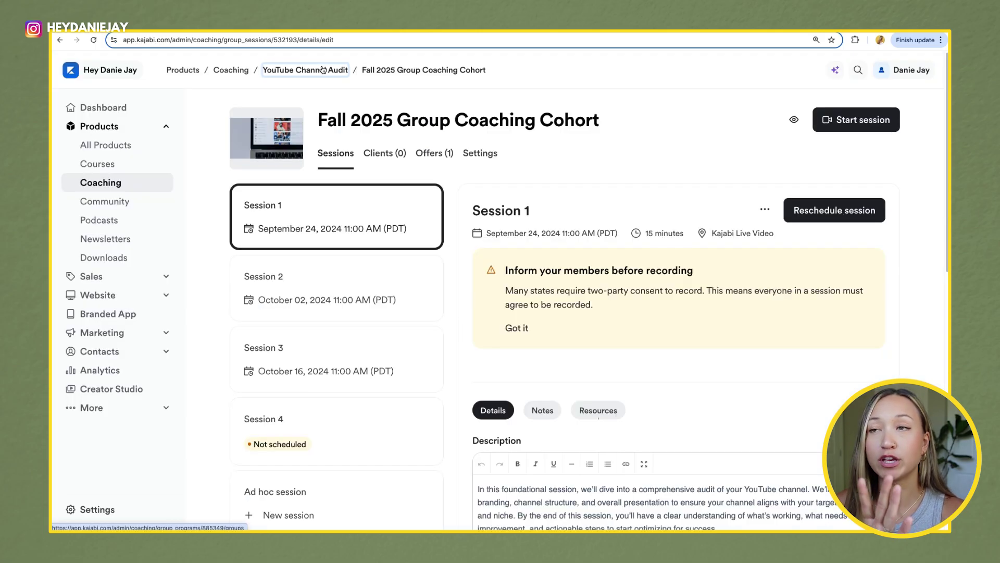
Create a new group named 'Winter 2025 Cohort' under YouTube Channel Audit
{"action": "left_click", "coordinate": [323, 70]}
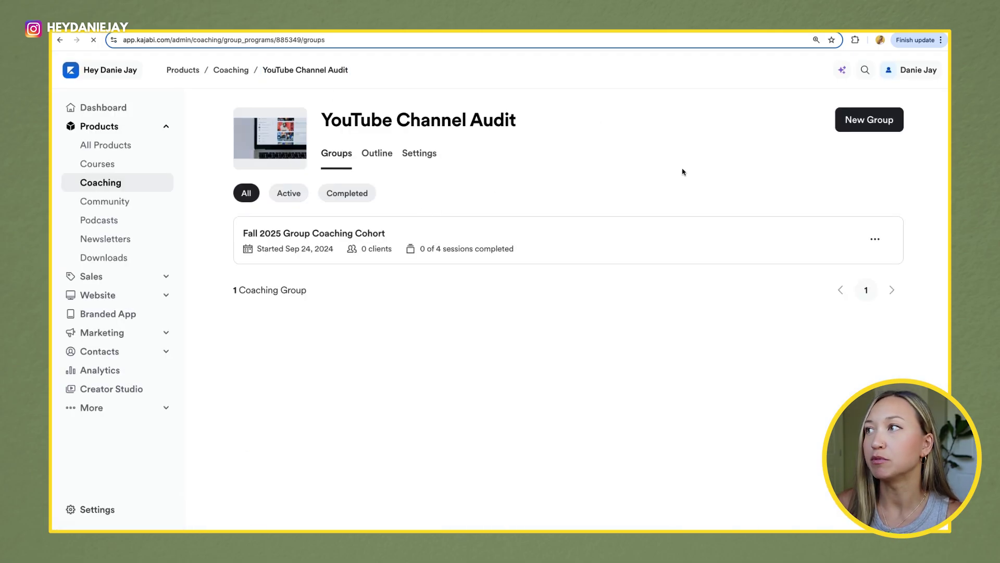
{"action": "left_click", "coordinate": [885, 127]}
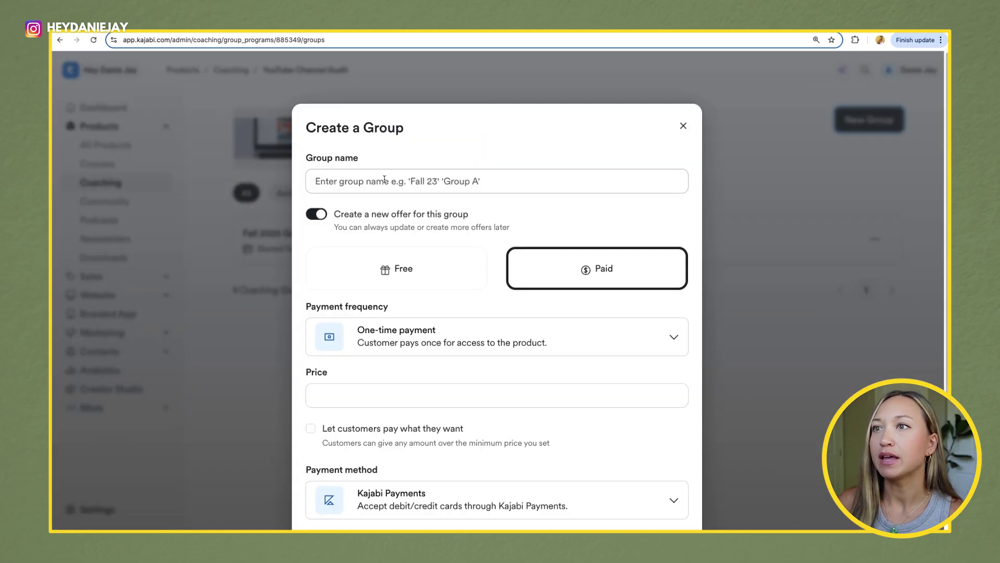
{"action": "left_click", "coordinate": [384, 180]}
{"action": "type", "text": "Winter"}
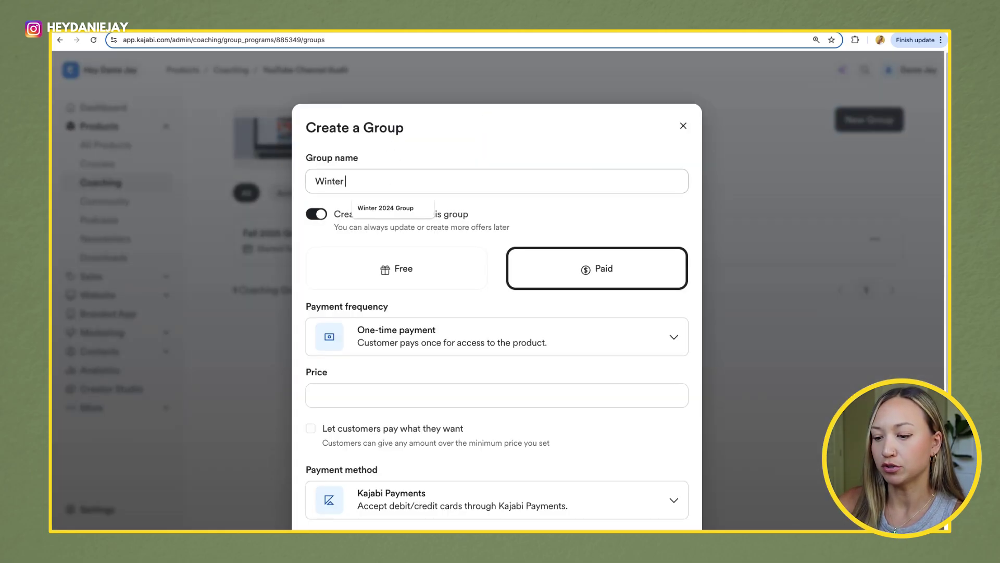
{"action": "type", "text": " 2025 Cohort"}
{"action": "scroll", "coordinate": [645, 446], "scroll_direction": "down", "scroll_amount": 5}
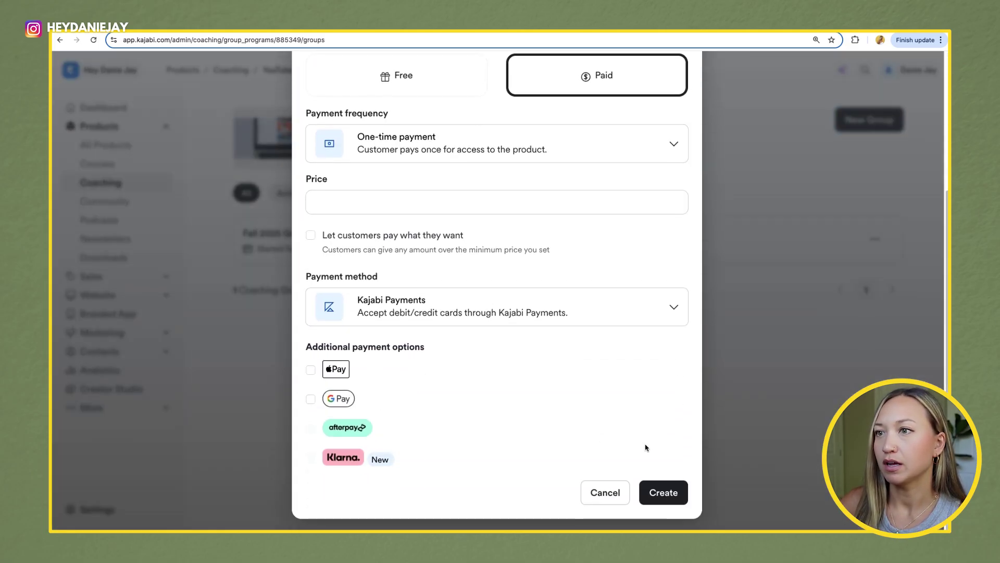
{"action": "left_click", "coordinate": [665, 500]}
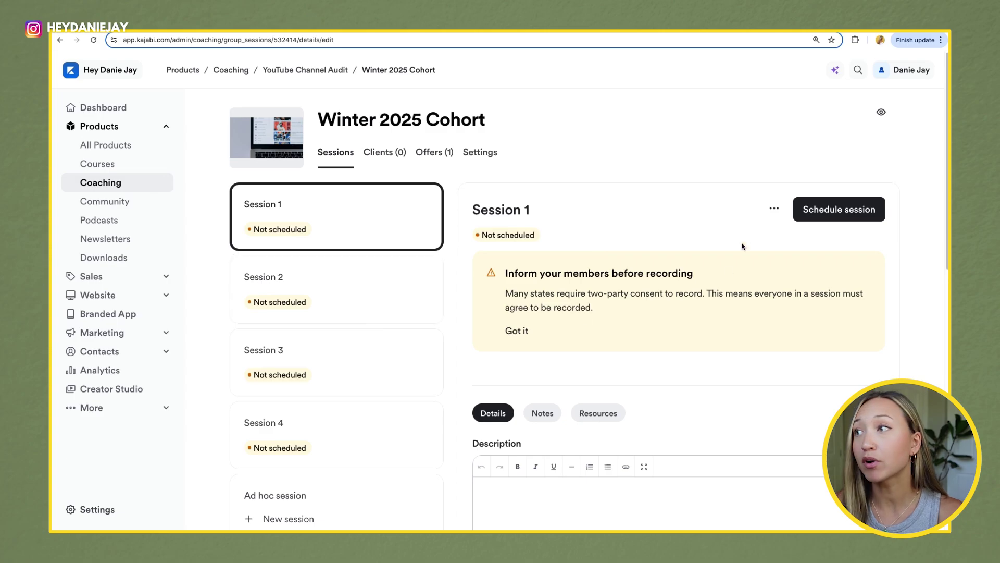
Open the scheduling window for Session 1 of the Winter 2025 Cohort
{"action": "left_click", "coordinate": [832, 218]}
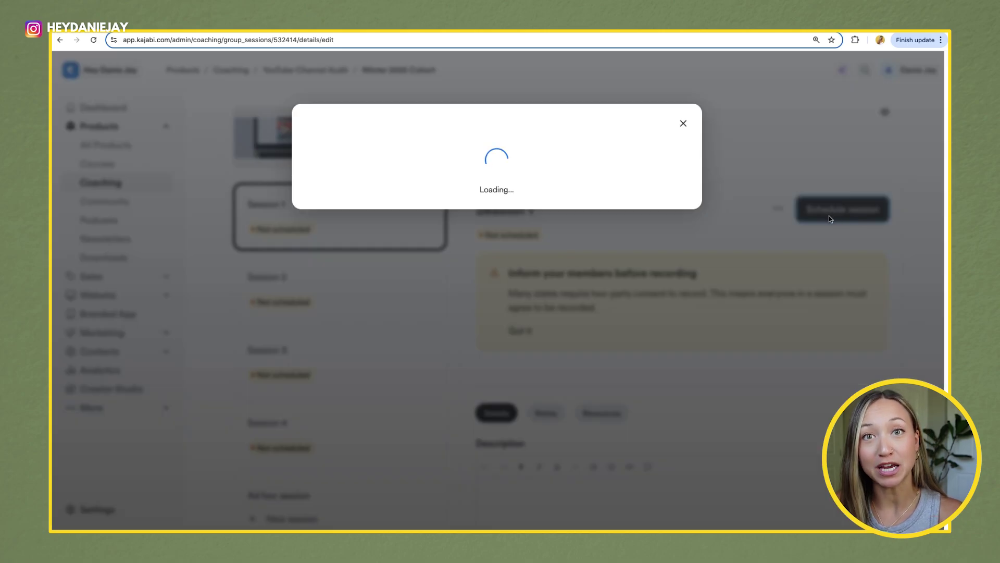